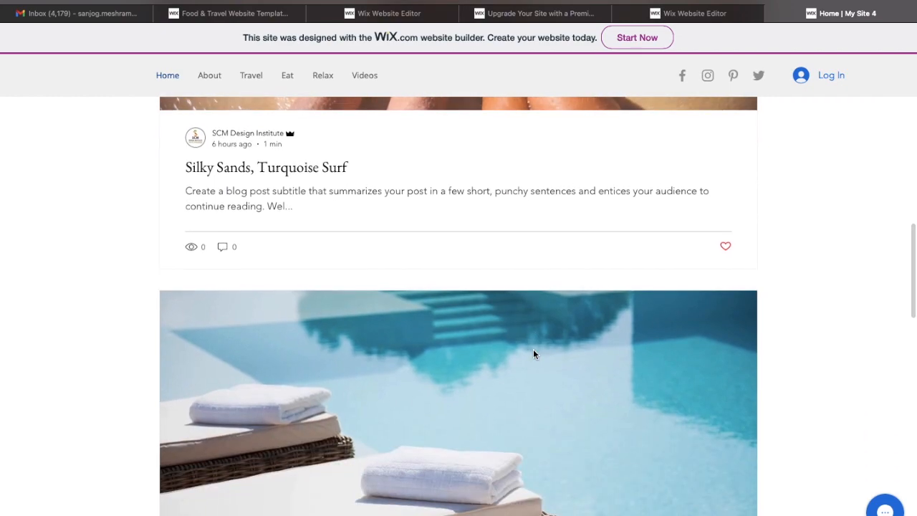
scroll(533, 354, down, 12)
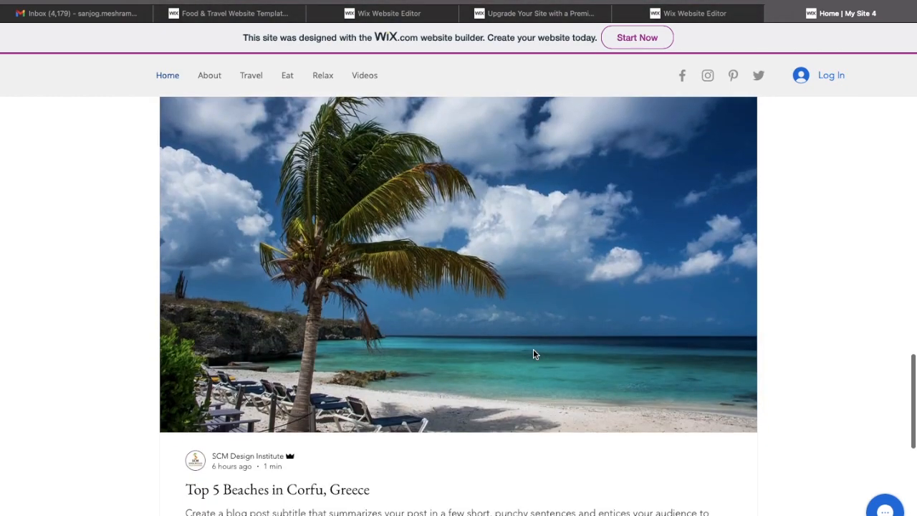
scroll(533, 354, up, 20)
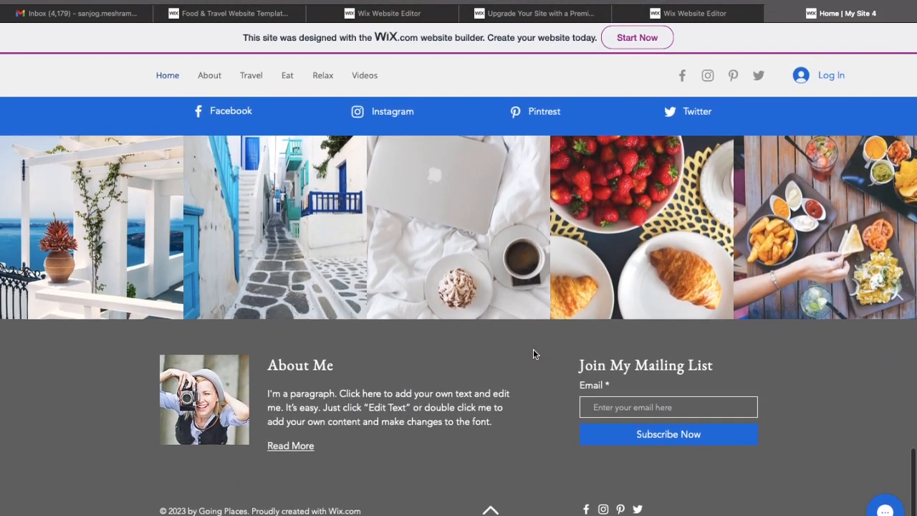
scroll(533, 349, up, 8)
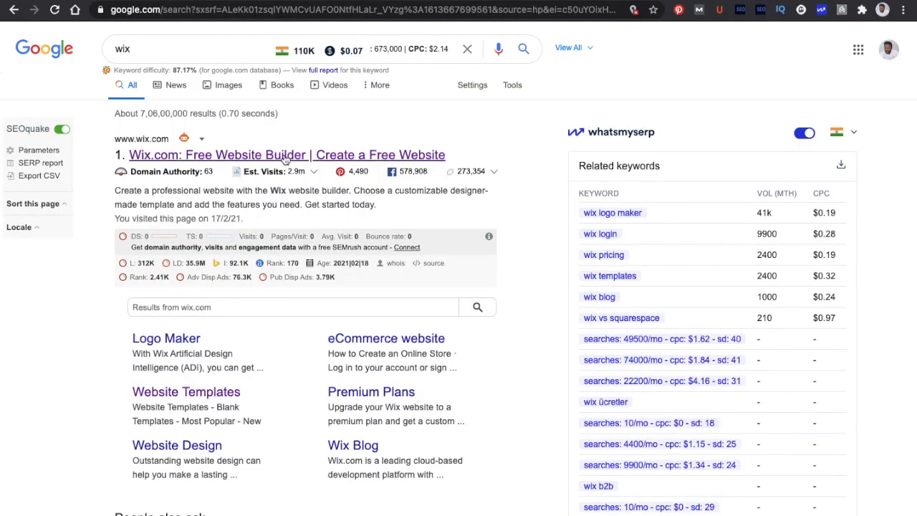
Open the Wix website from the Google search results and go to its login page
click(285, 157)
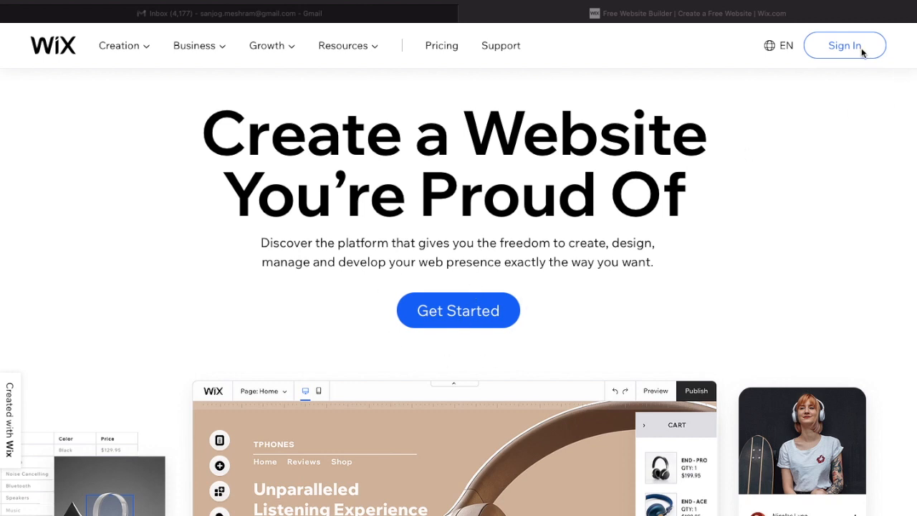
click(846, 48)
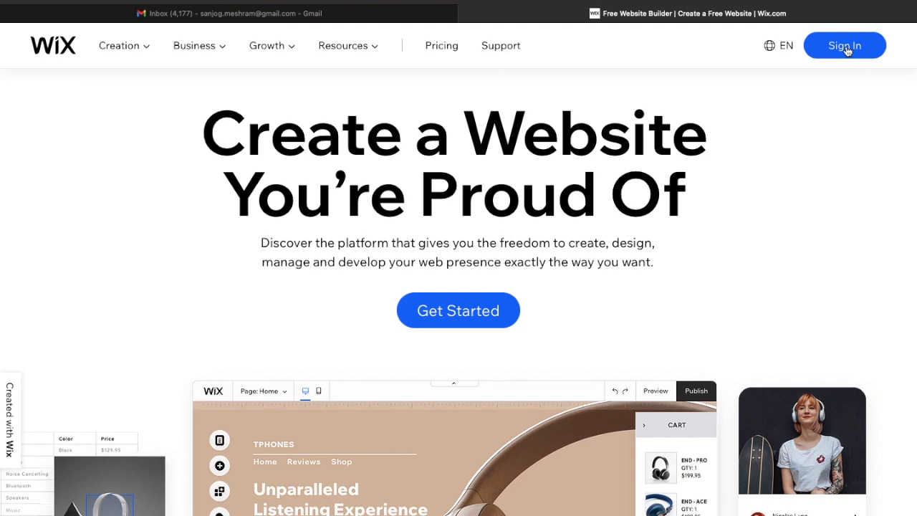
click(846, 48)
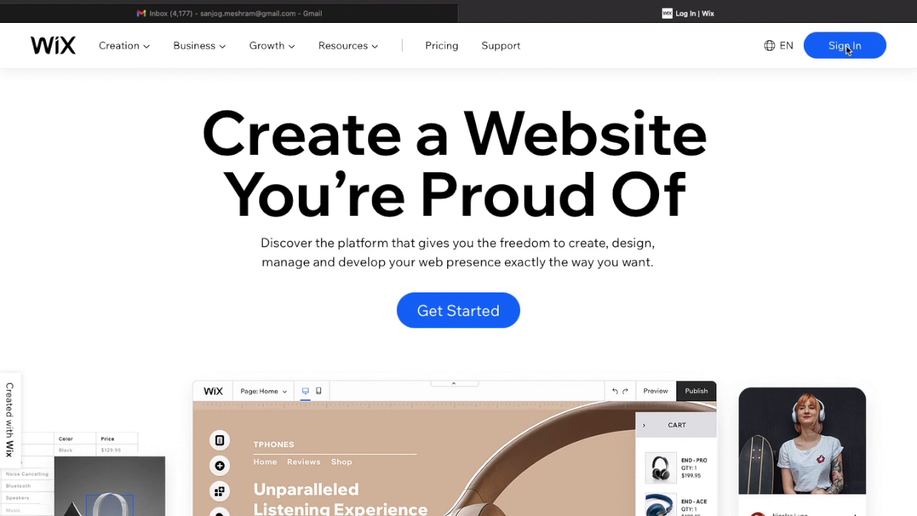
Log in to Wix with the institute's Google account, filling in the saved account password
click(362, 225)
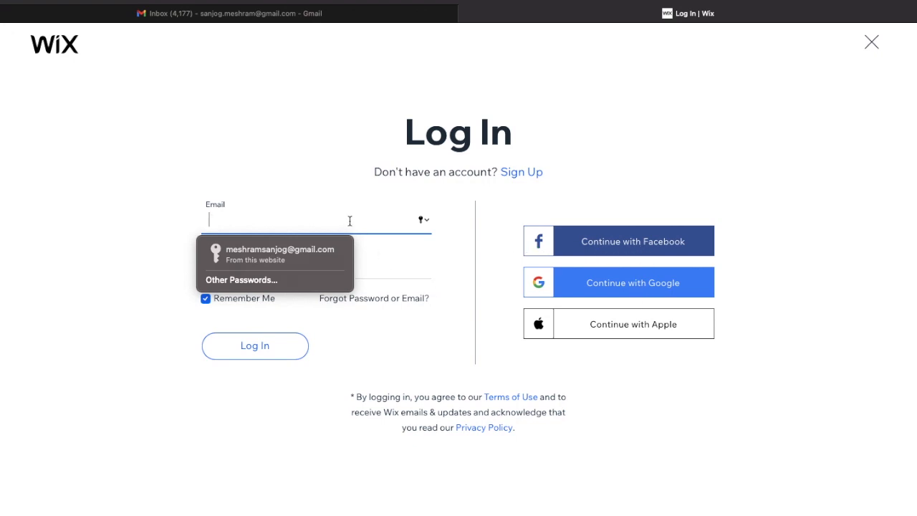
click(622, 285)
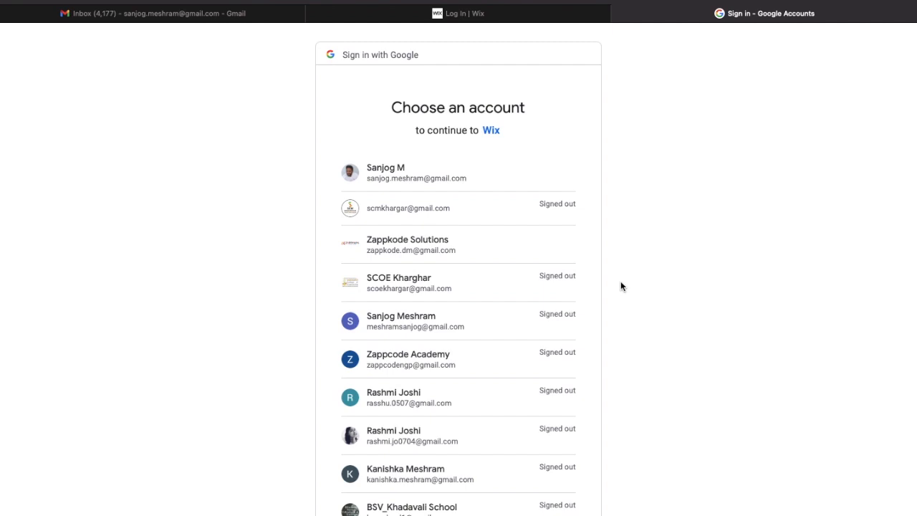
click(452, 217)
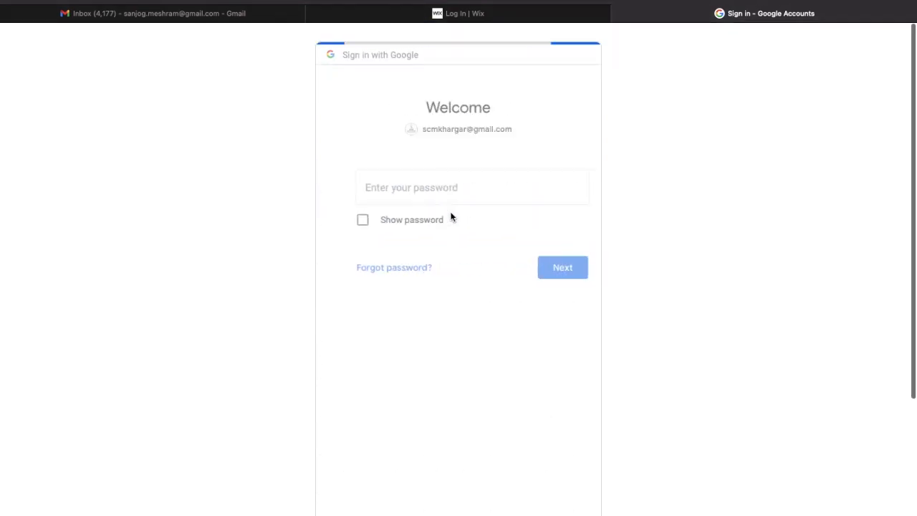
click(437, 301)
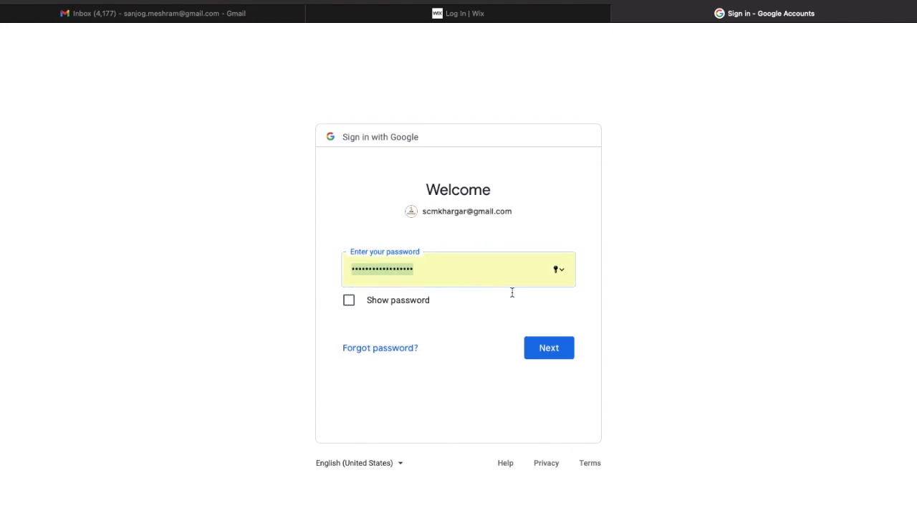
click(549, 349)
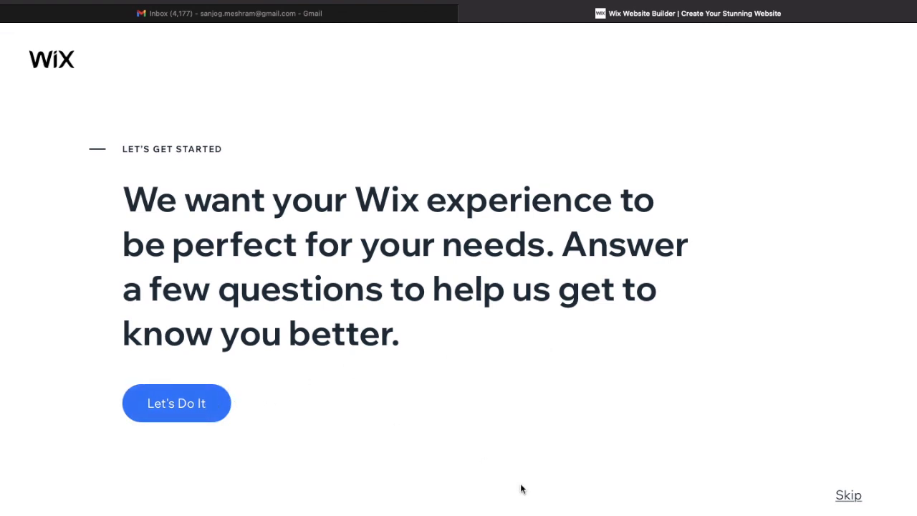
Skip the introductory questions and choose to create the website with the Editor from a template
click(855, 501)
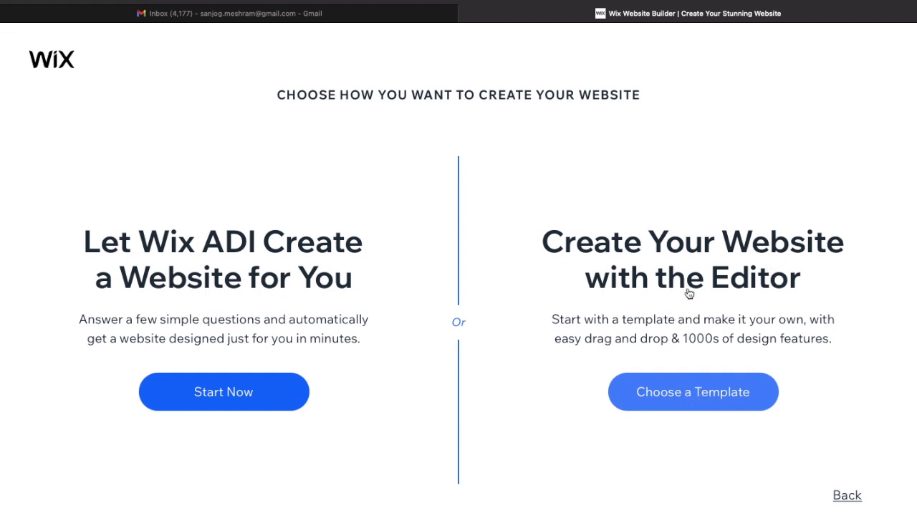
click(699, 399)
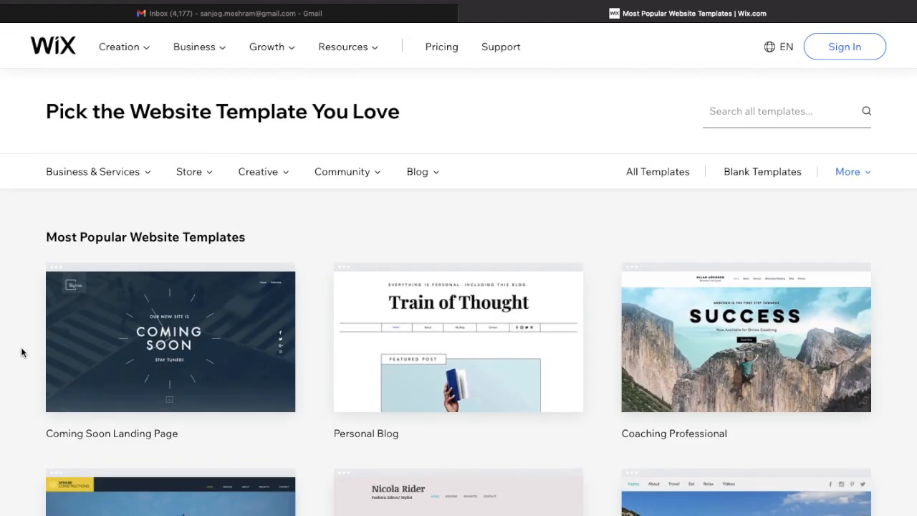
Look through the most popular website templates on the first results page
scroll(22, 352, down, 3)
scroll(22, 351, down, 8)
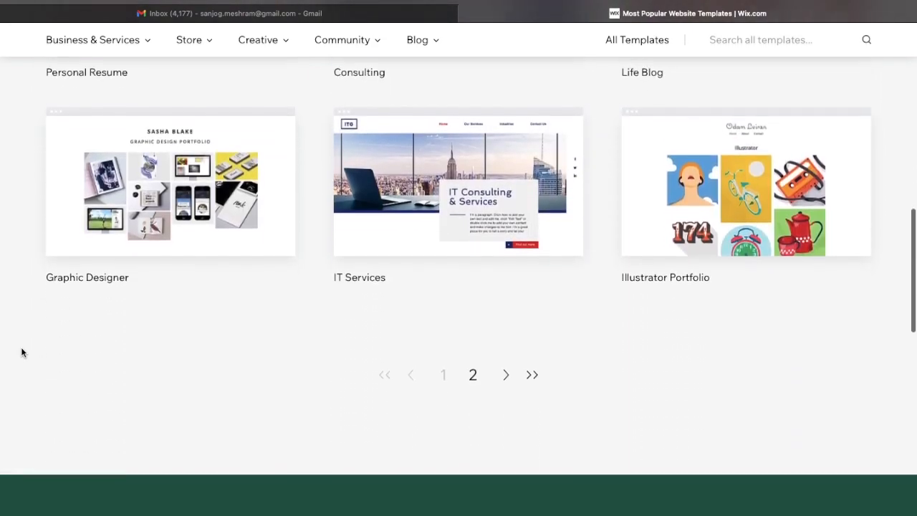
scroll(21, 351, up, 10)
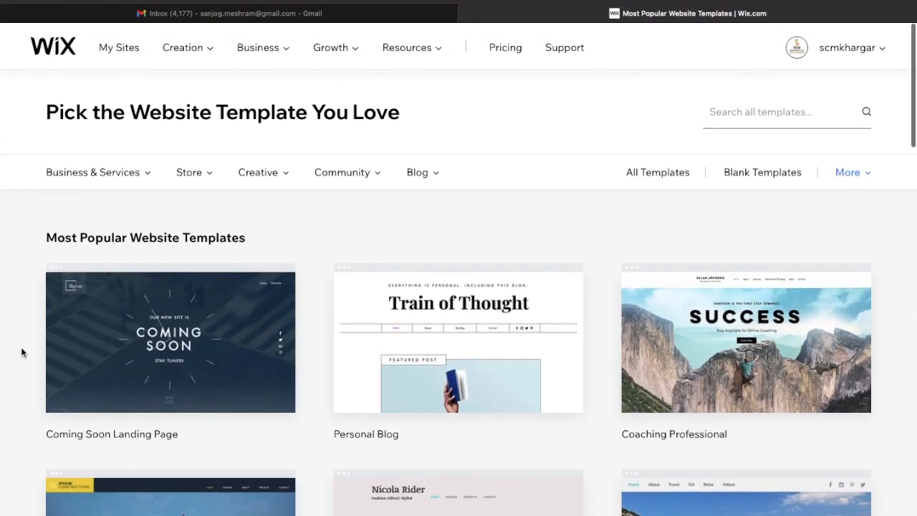
scroll(372, 279, down, 1)
scroll(371, 278, up, 1)
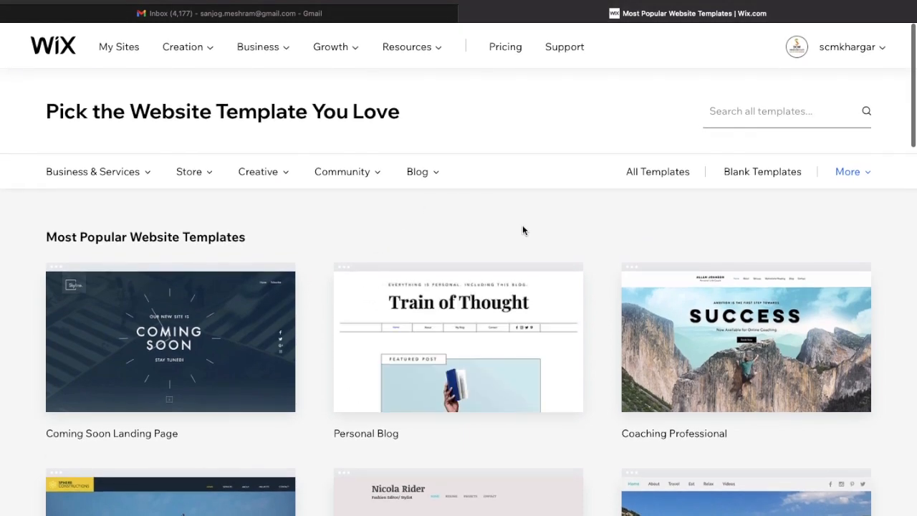
scroll(523, 229, down, 10)
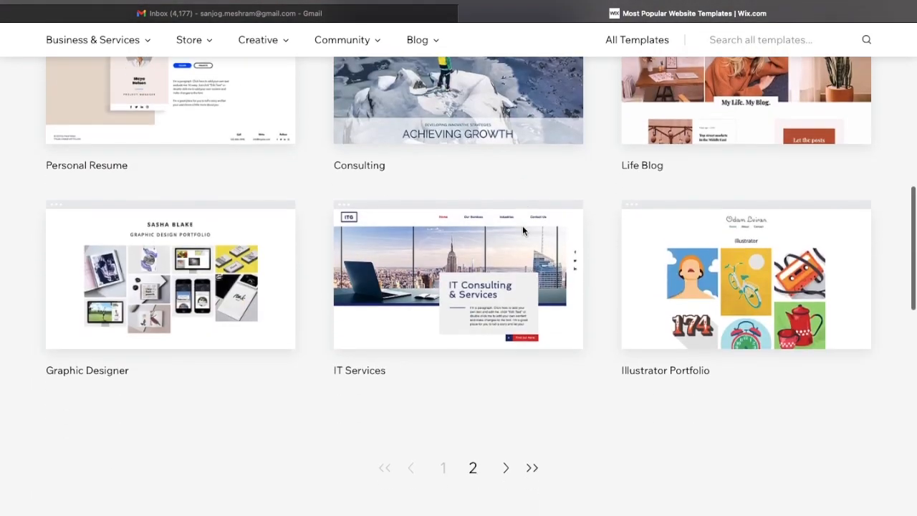
scroll(522, 230, down, 3)
scroll(523, 230, up, 20)
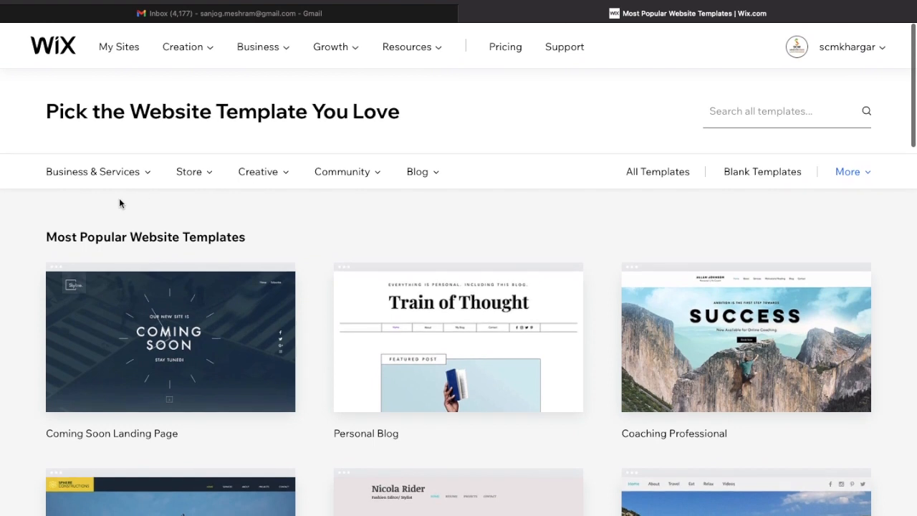
Search the website templates for "health" and look over the matching designs
click(767, 117)
text(h)
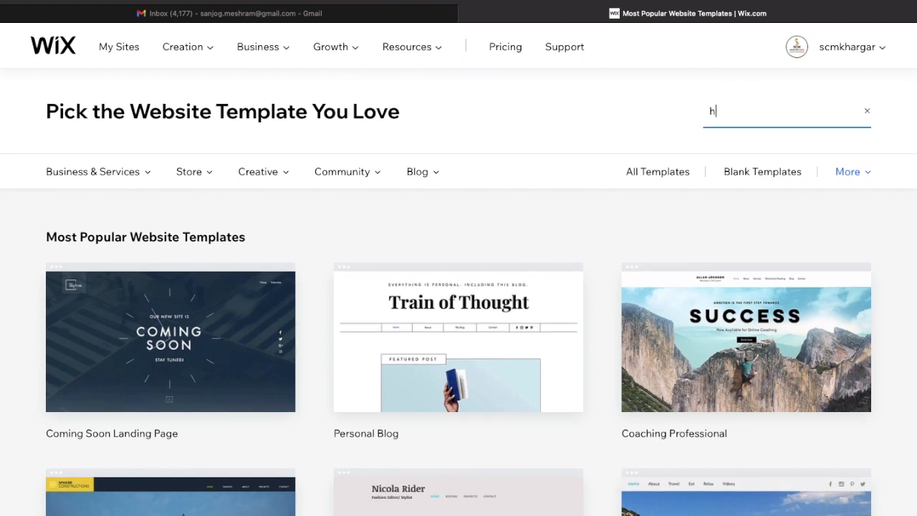
key(Return)
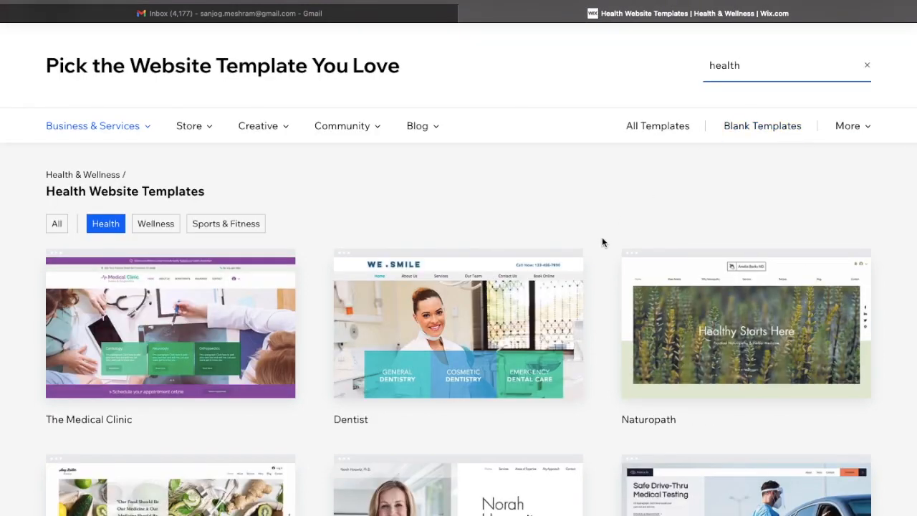
scroll(601, 241, down, 5)
scroll(606, 229, up, 10)
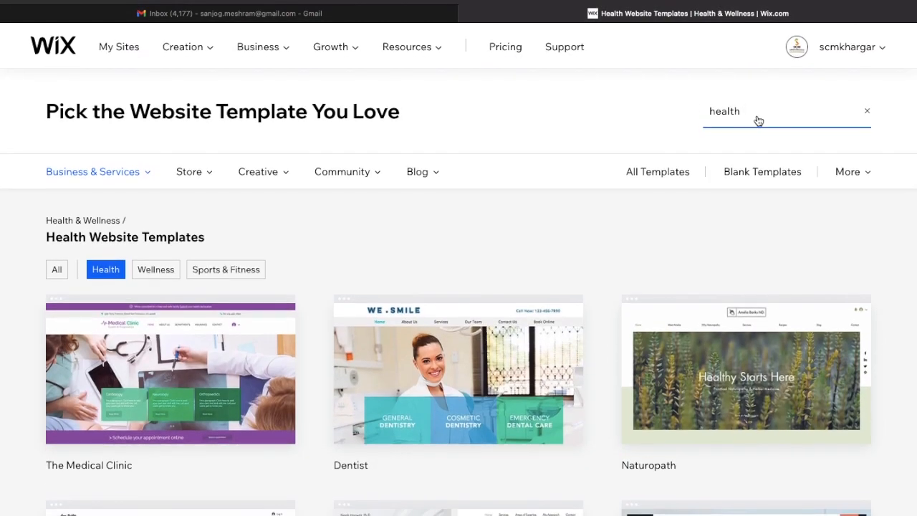
Replace the template search term with "travel" and look through the matching designs
key(BackSpace)
key(BackSpace)
key(BackSpace)
key(BackSpace)
key(BackSpace)
text(tr)
key(Return)
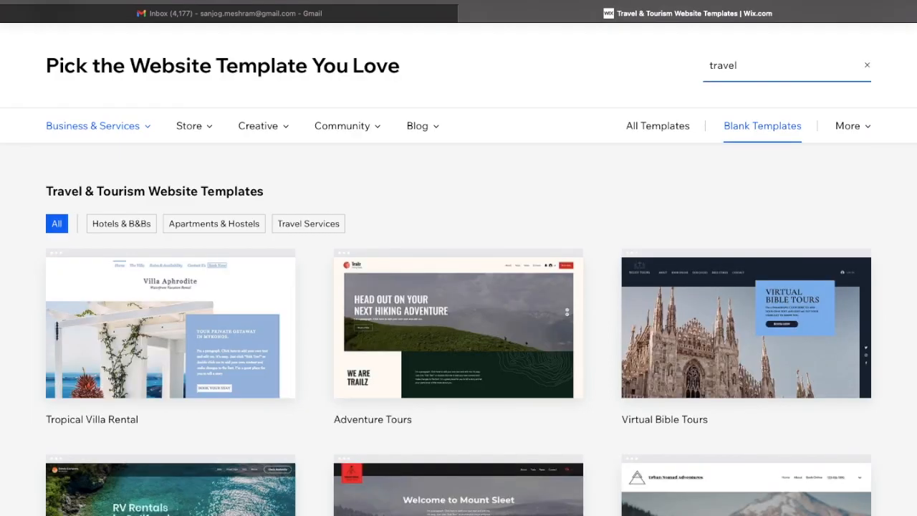
scroll(400, 310, down, 5)
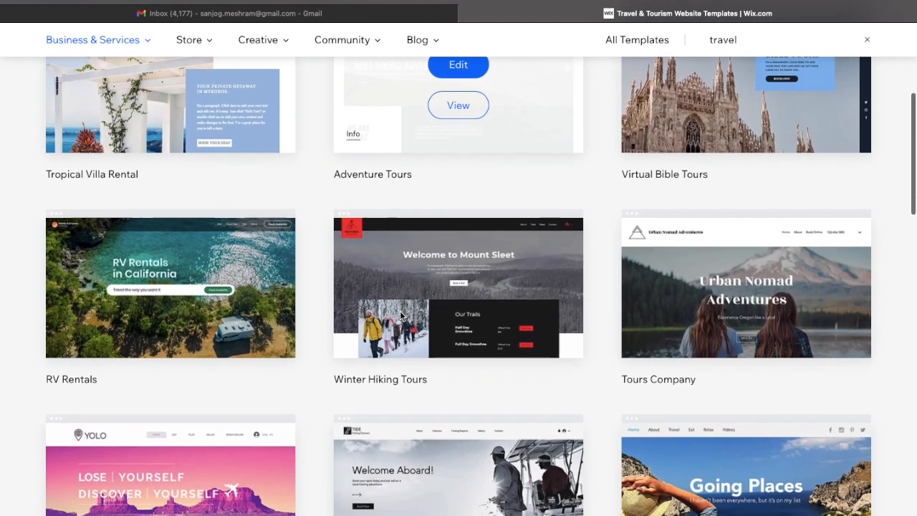
scroll(400, 310, down, 8)
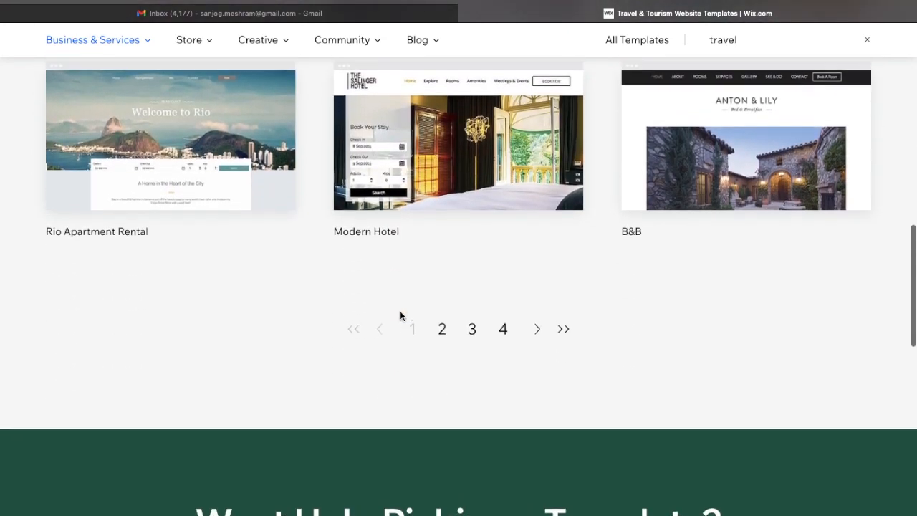
scroll(400, 310, up, 7)
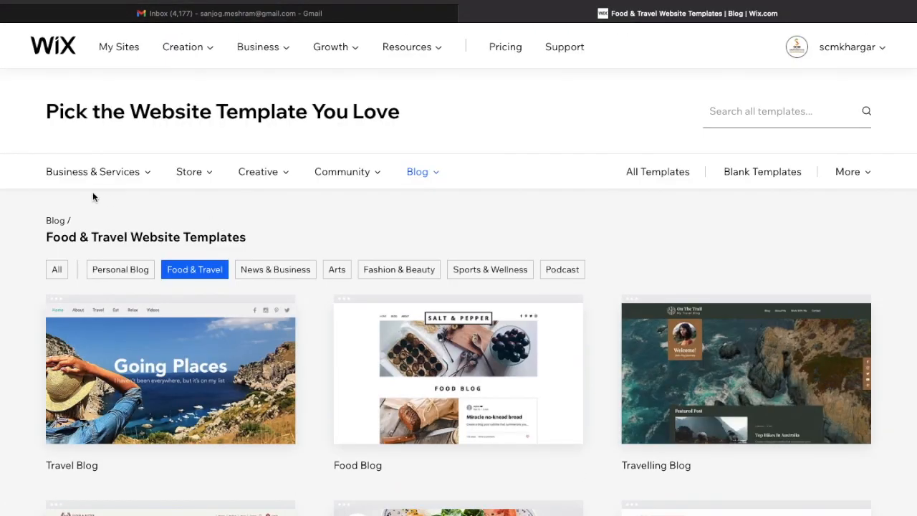
Examine the Business & Services and Store template categories and show the Beauty & Wellness online store templates
mouse_move(75, 176)
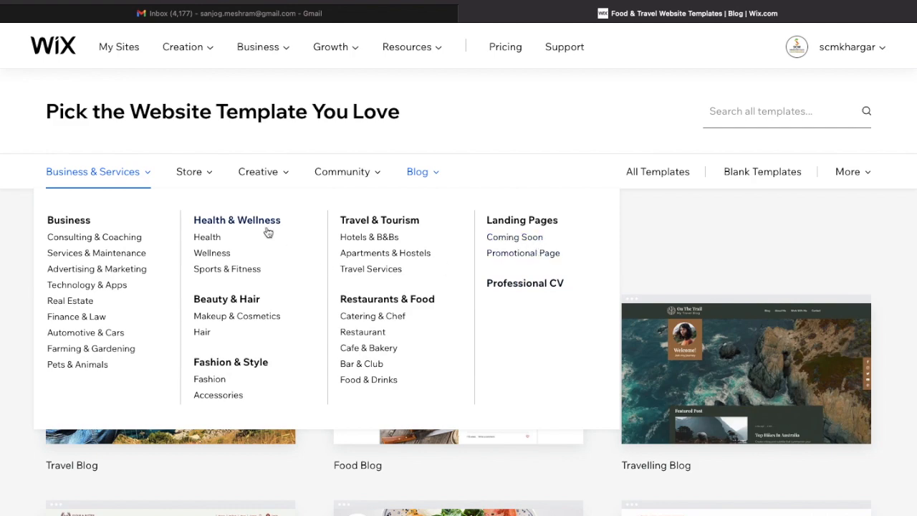
mouse_move(210, 177)
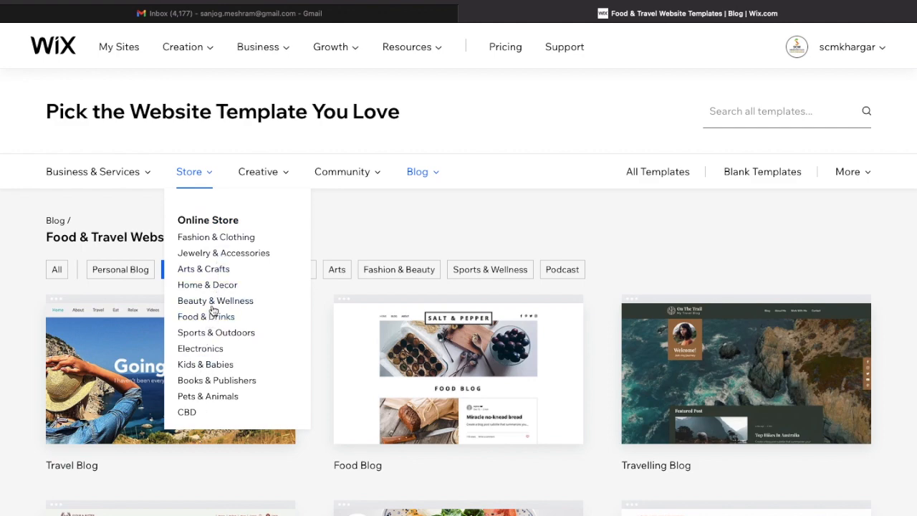
click(215, 306)
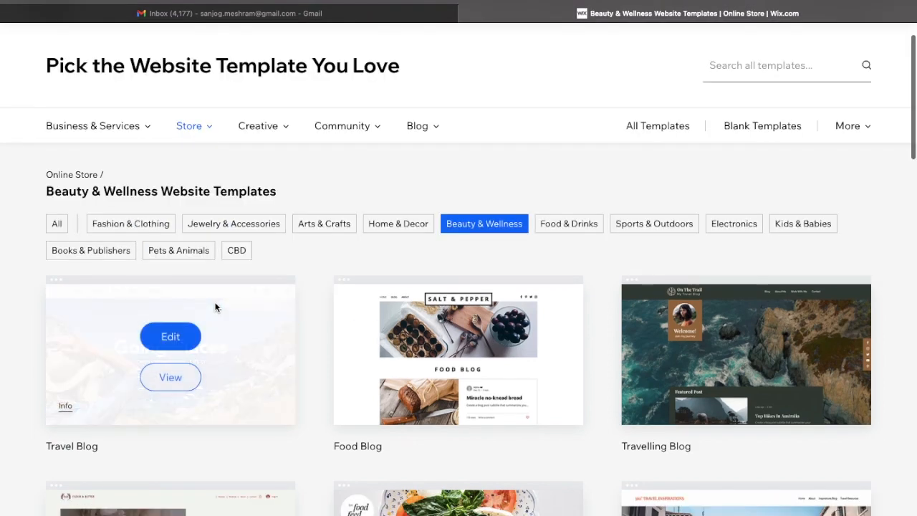
Check the Creative and Community categories, then show the Food & Travel blog templates and look through them
mouse_move(273, 126)
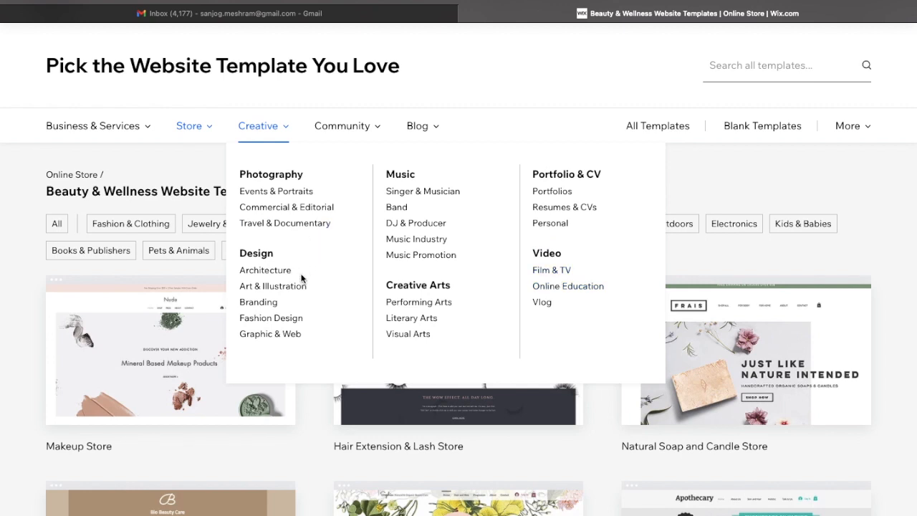
mouse_move(369, 126)
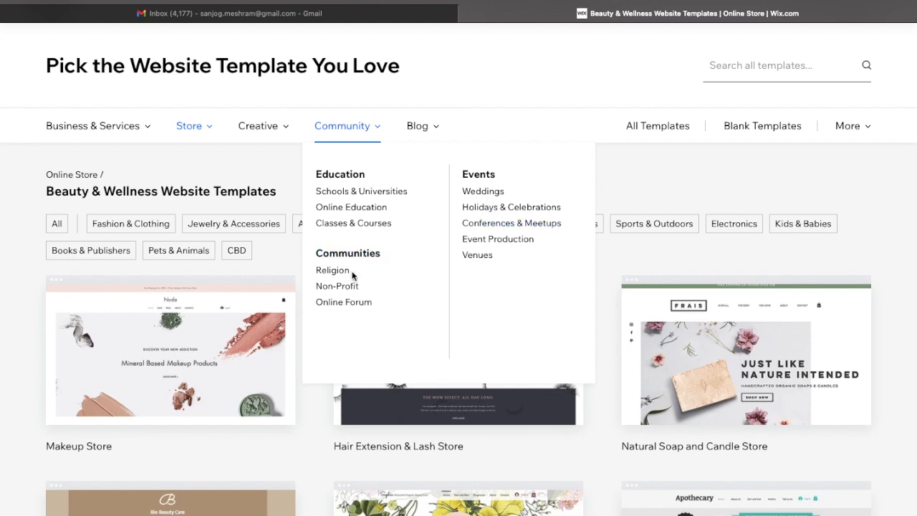
mouse_move(428, 127)
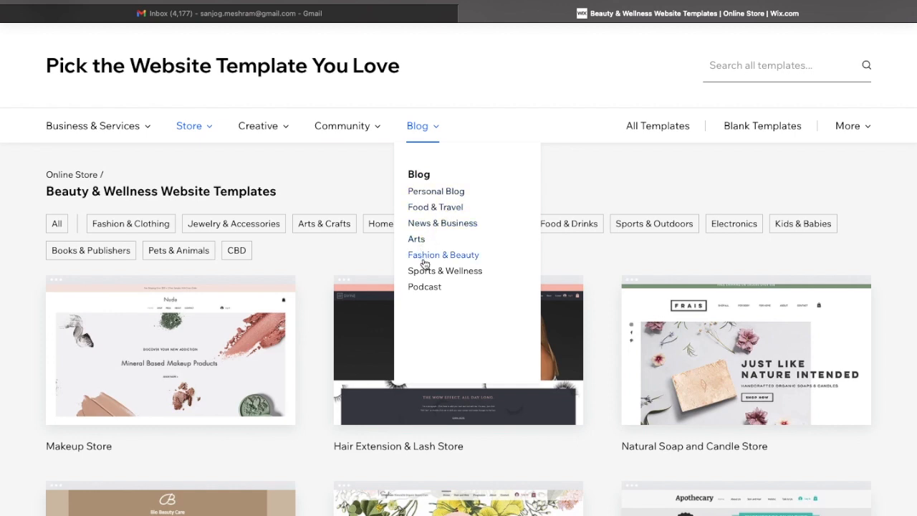
click(442, 212)
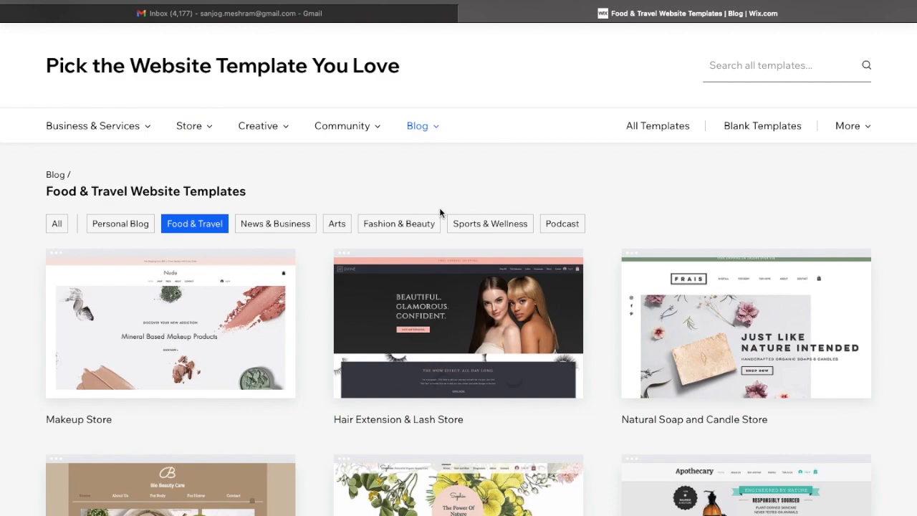
scroll(169, 398, down, 6)
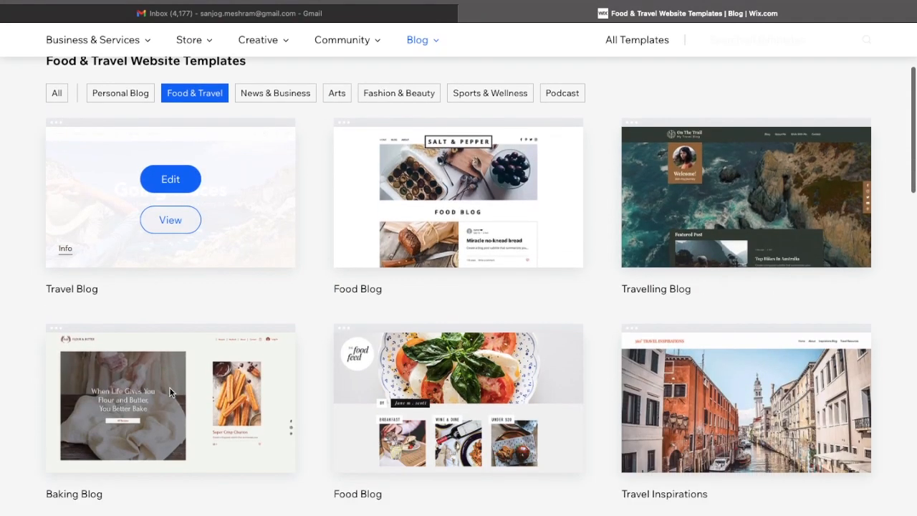
scroll(169, 390, down, 4)
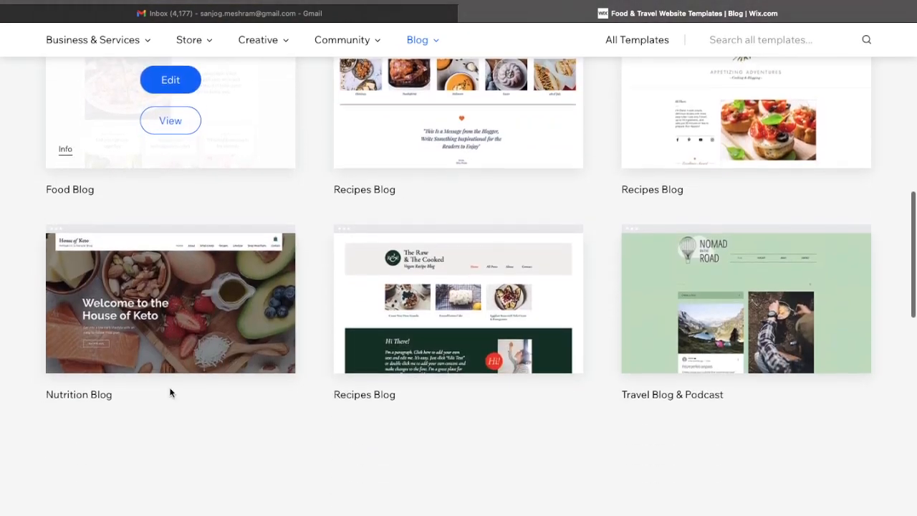
scroll(169, 387, up, 8)
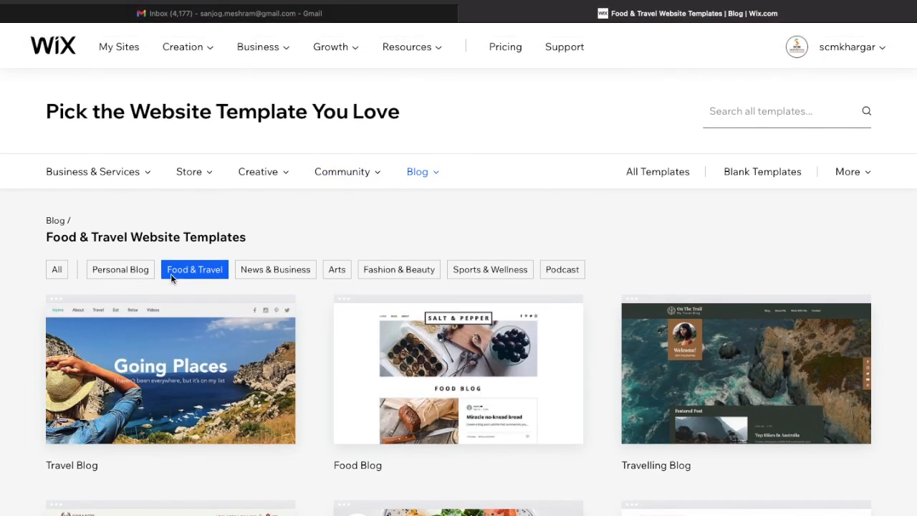
View the full demo of the Travel Blog template, look through its page, and open the template for editing
mouse_move(177, 405)
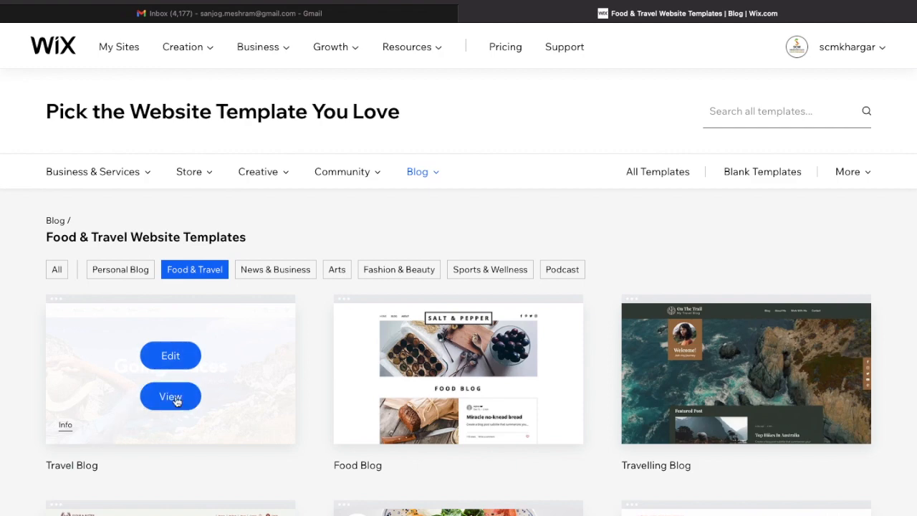
click(172, 398)
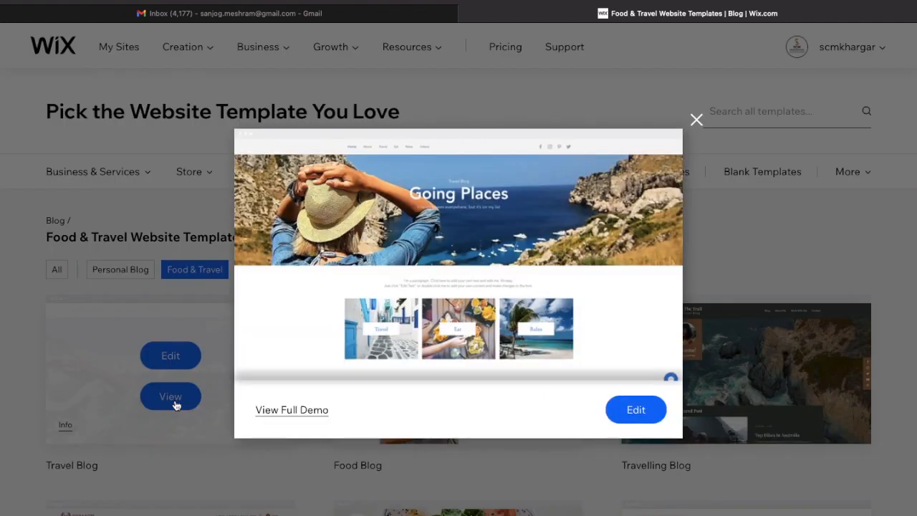
click(297, 410)
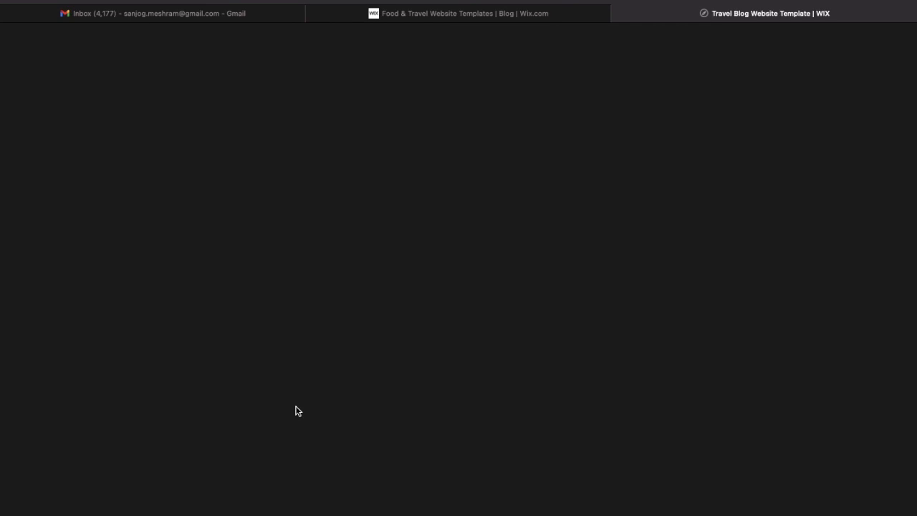
scroll(296, 411, down, 10)
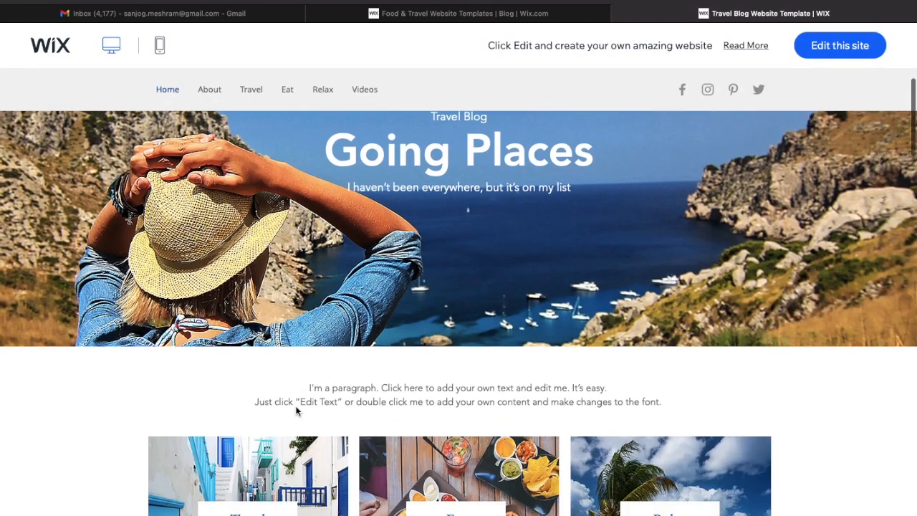
scroll(296, 411, down, 10)
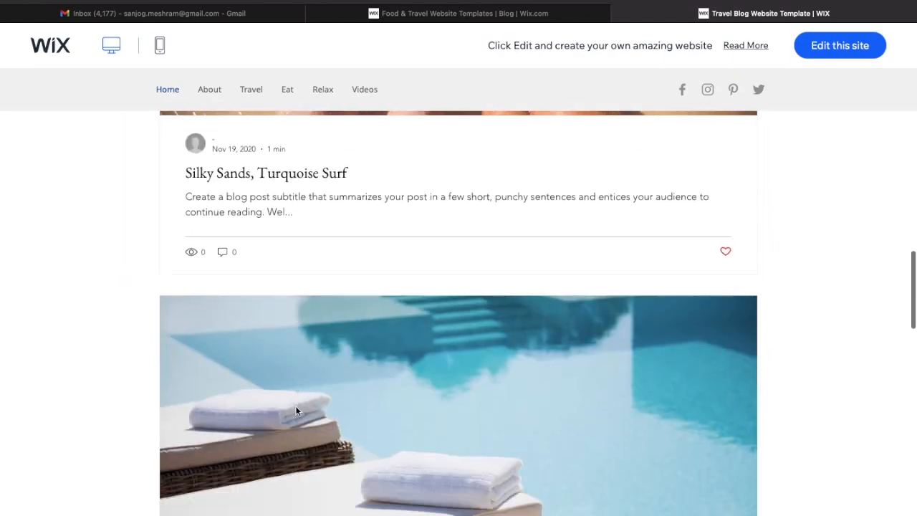
scroll(295, 411, up, 20)
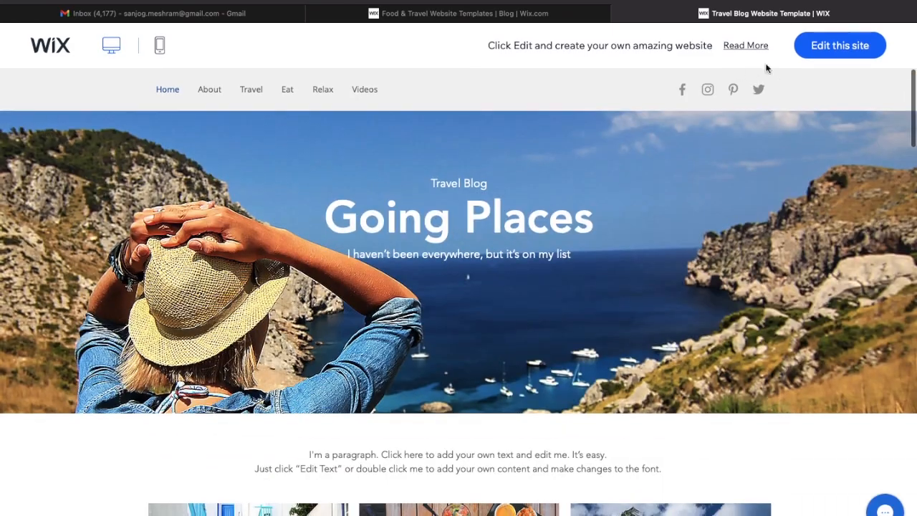
click(845, 45)
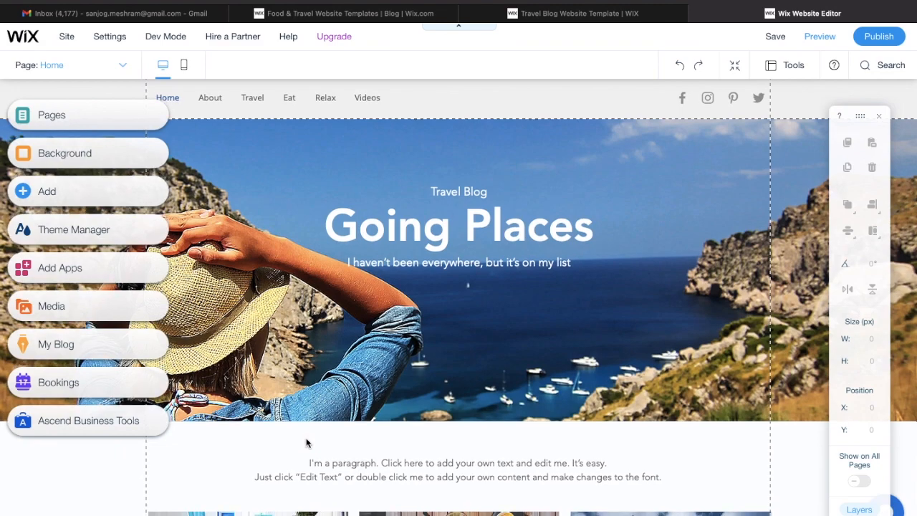
Look through the template's Home page in the editor, from the header down to the footer
scroll(307, 439, down, 7)
scroll(306, 442, down, 15)
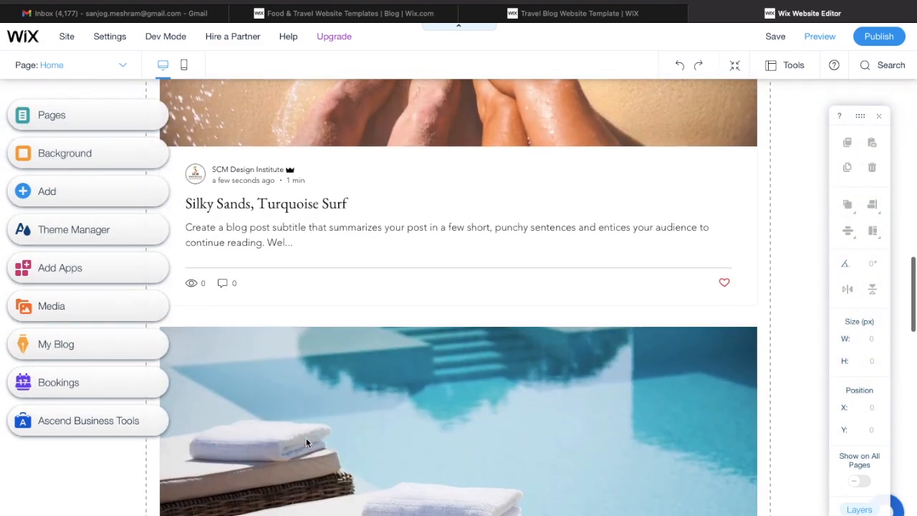
scroll(306, 442, down, 3)
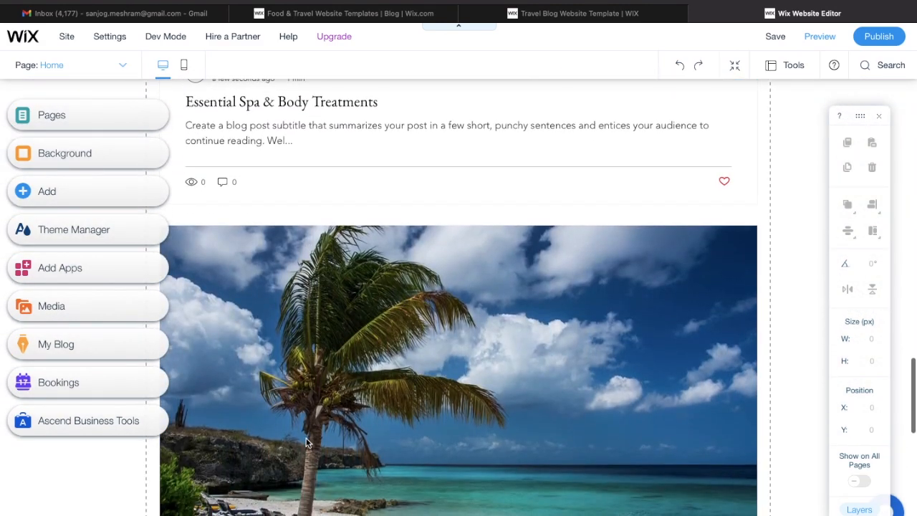
scroll(307, 443, up, 10)
scroll(306, 444, up, 15)
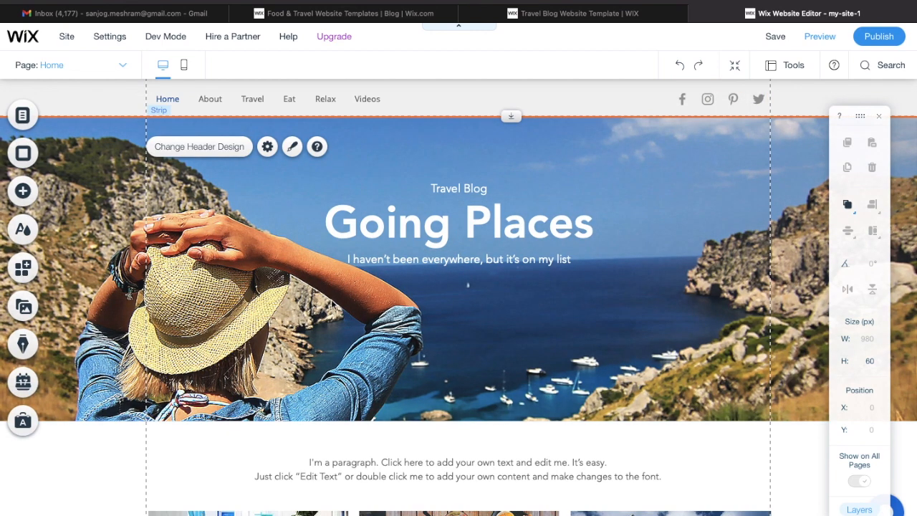
key(ctrl+Up)
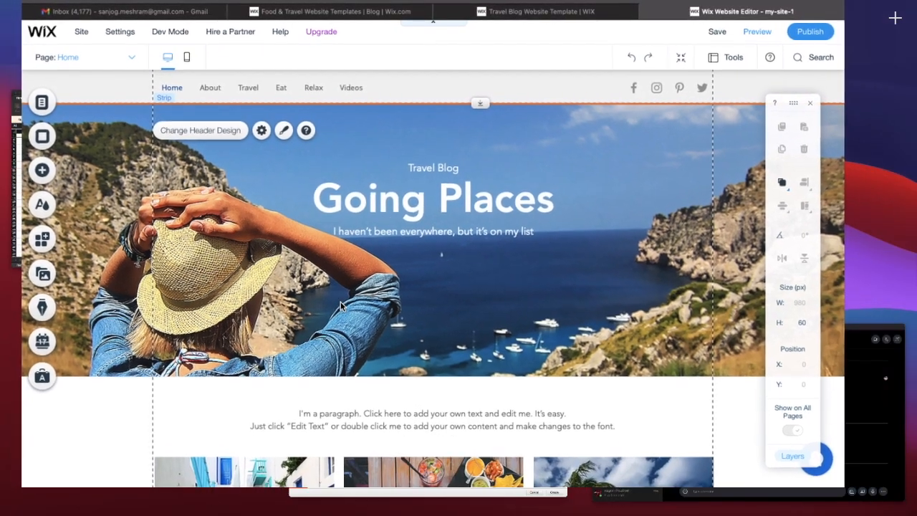
click(341, 302)
scroll(340, 302, down, 8)
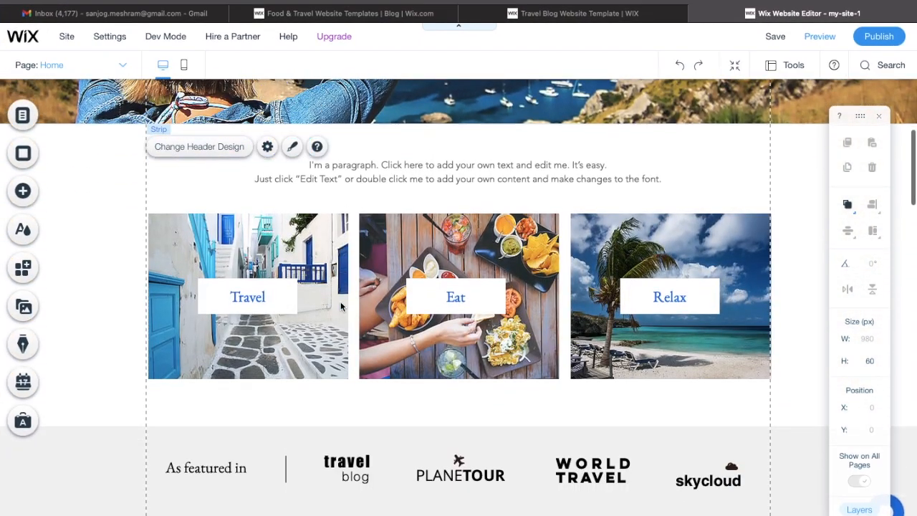
scroll(341, 307, down, 8)
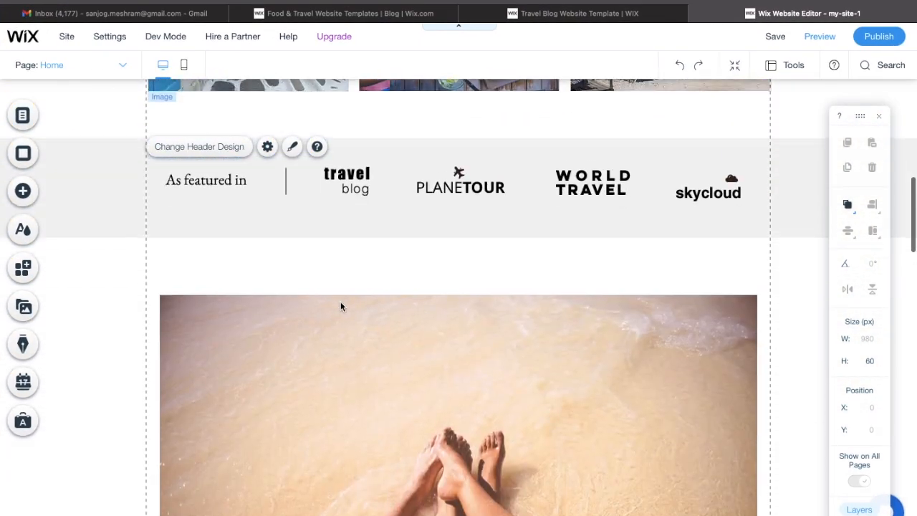
scroll(341, 307, down, 10)
scroll(341, 307, down, 15)
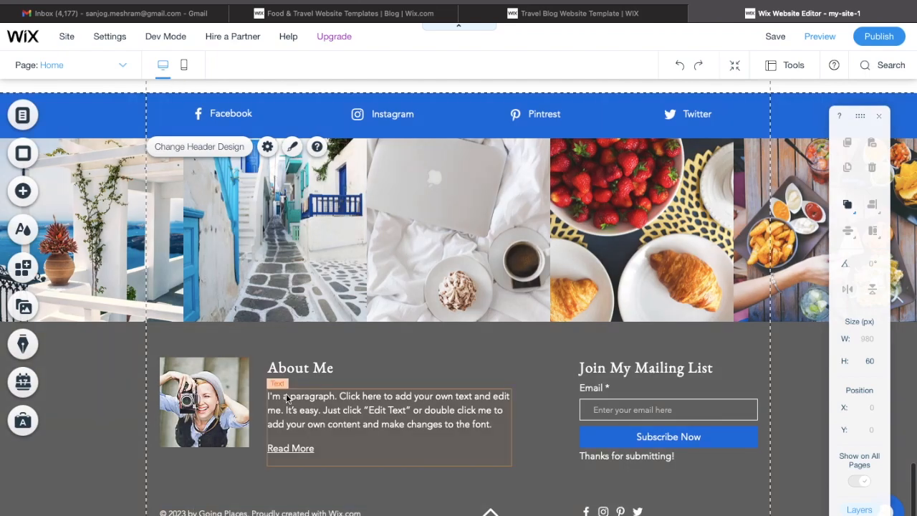
scroll(354, 441, up, 20)
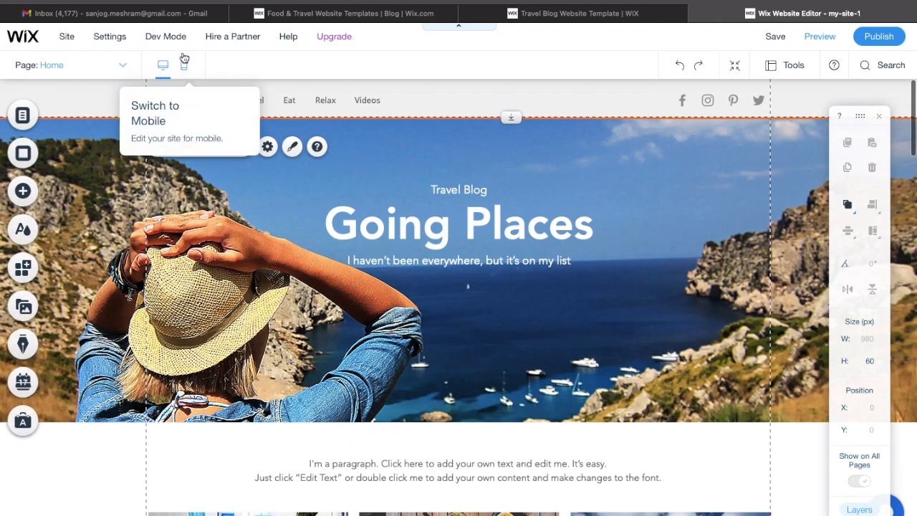
Review the Connect Domain options for buying a new domain name or connecting an owned one, and close the dashboard
mouse_move(99, 38)
mouse_move(66, 37)
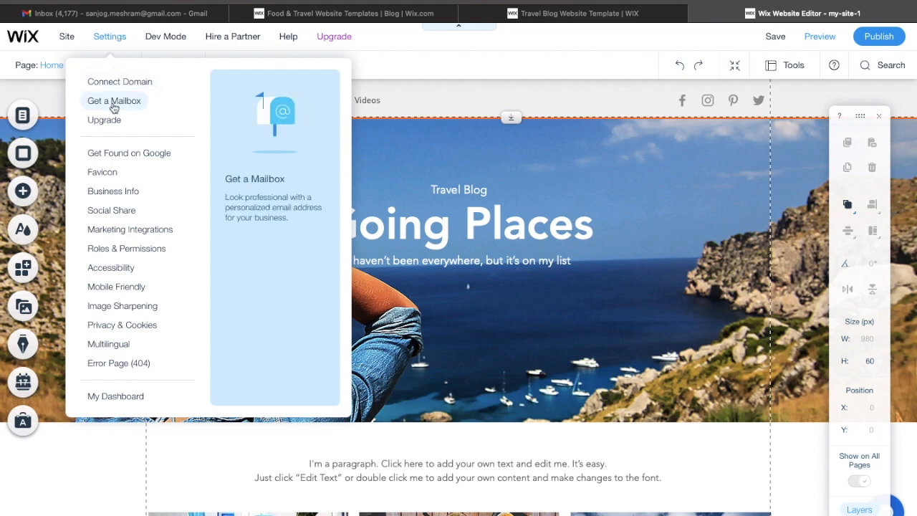
click(120, 82)
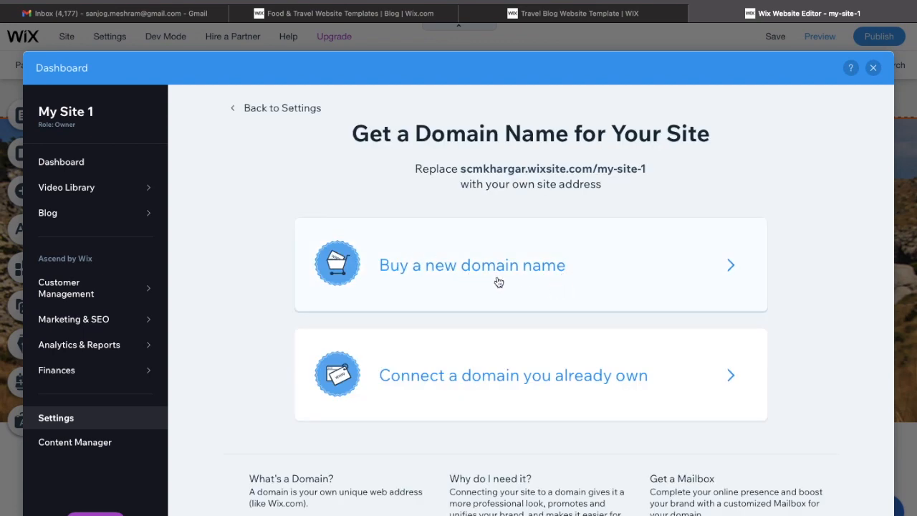
scroll(577, 326, down, 1)
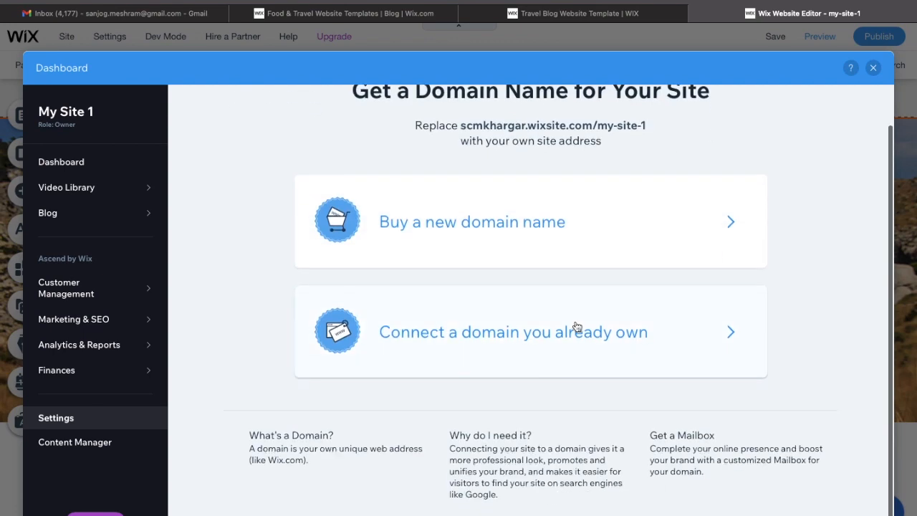
click(874, 68)
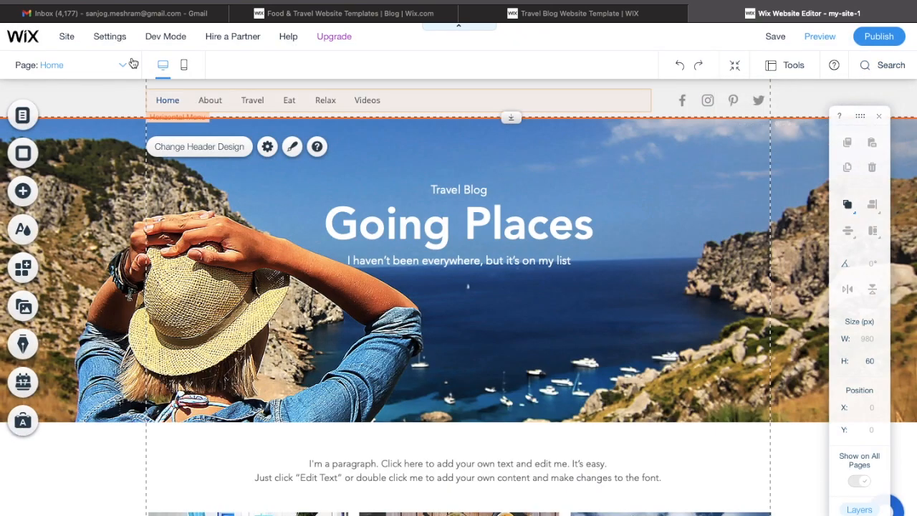
Open the site's Favicon settings, choose Zappcode Academy-08.png as the social share image, and return to the editor
mouse_move(122, 44)
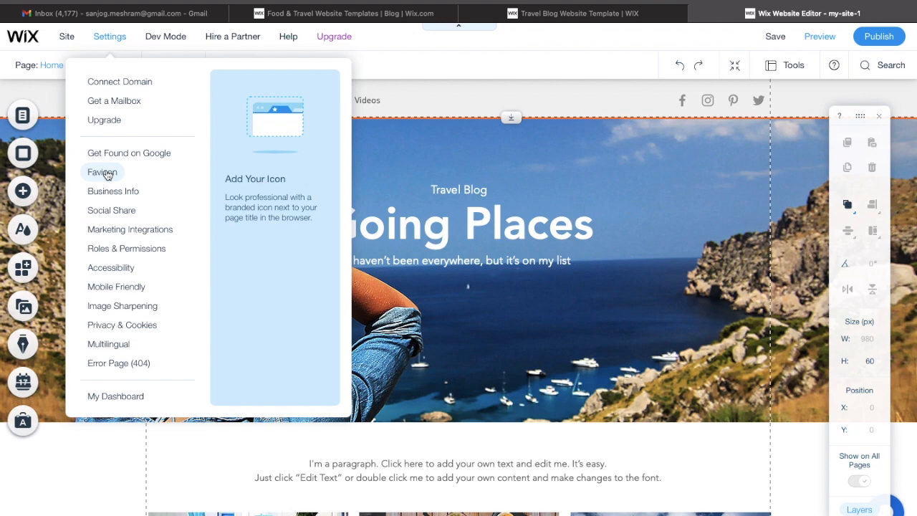
click(106, 173)
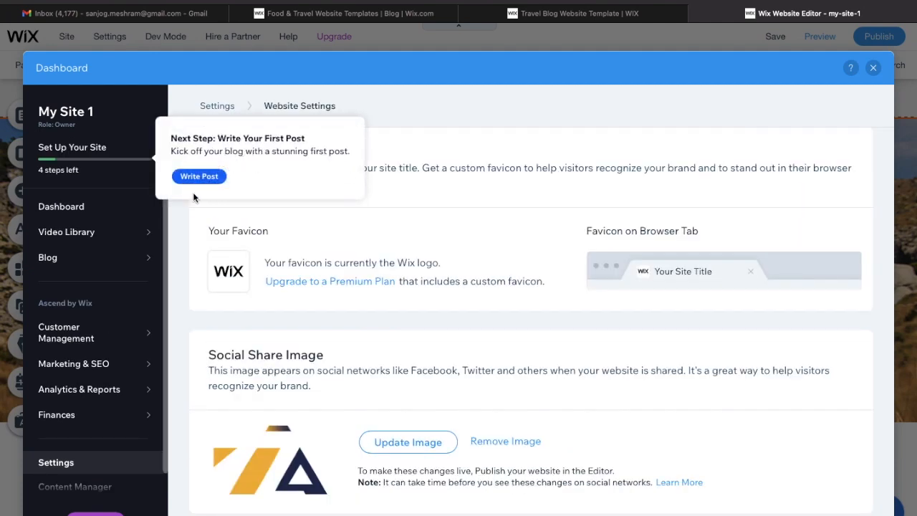
scroll(263, 361, down, 4)
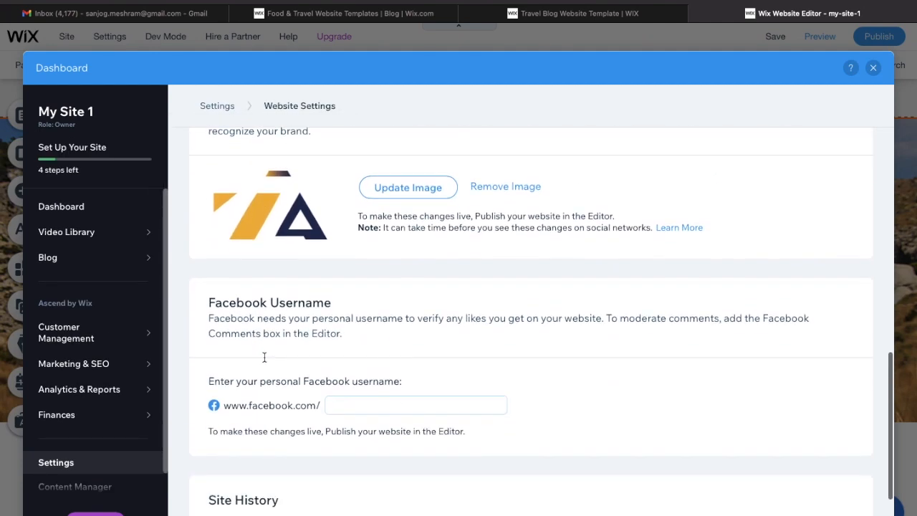
click(429, 189)
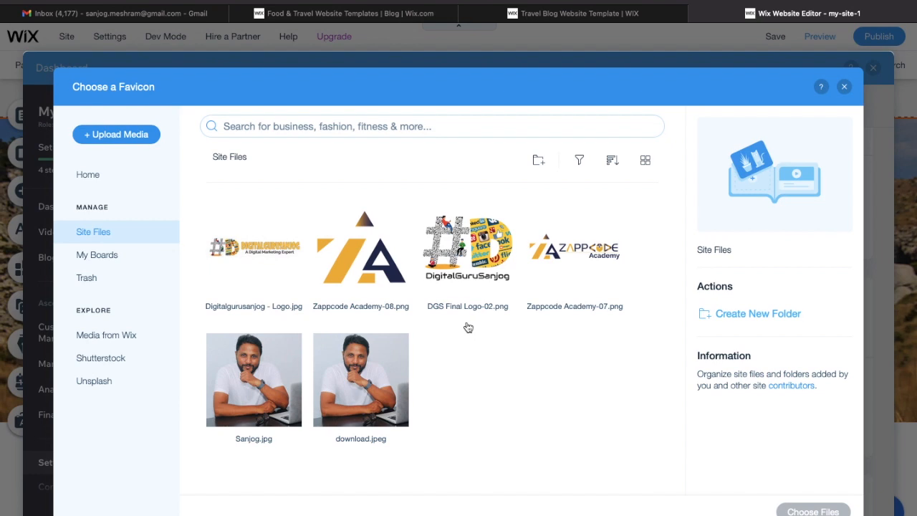
click(360, 270)
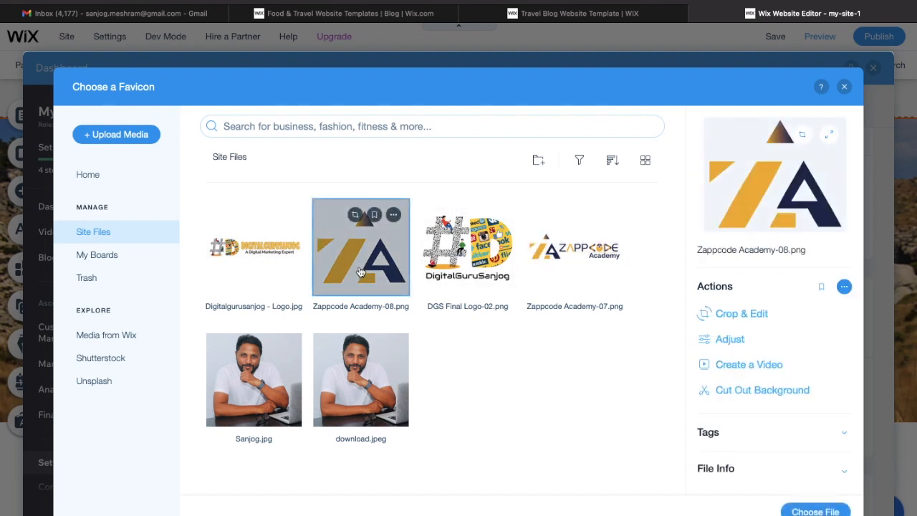
click(813, 511)
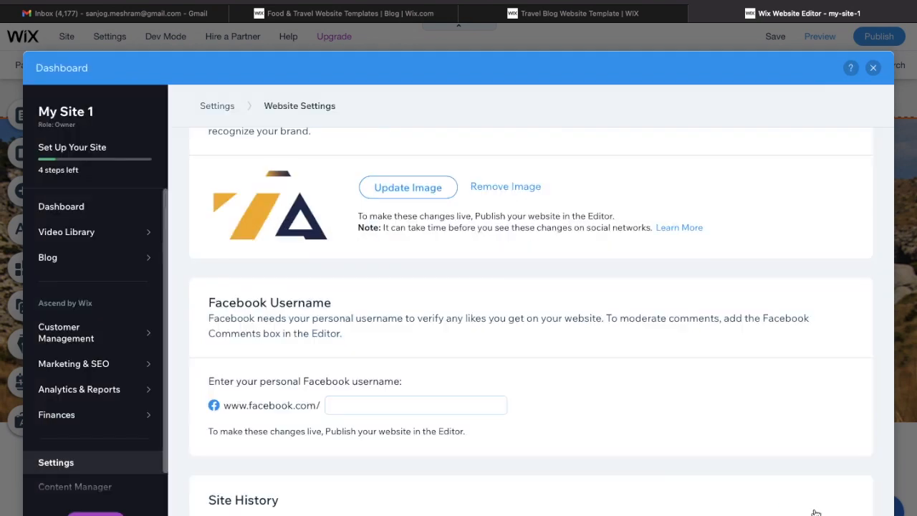
click(873, 68)
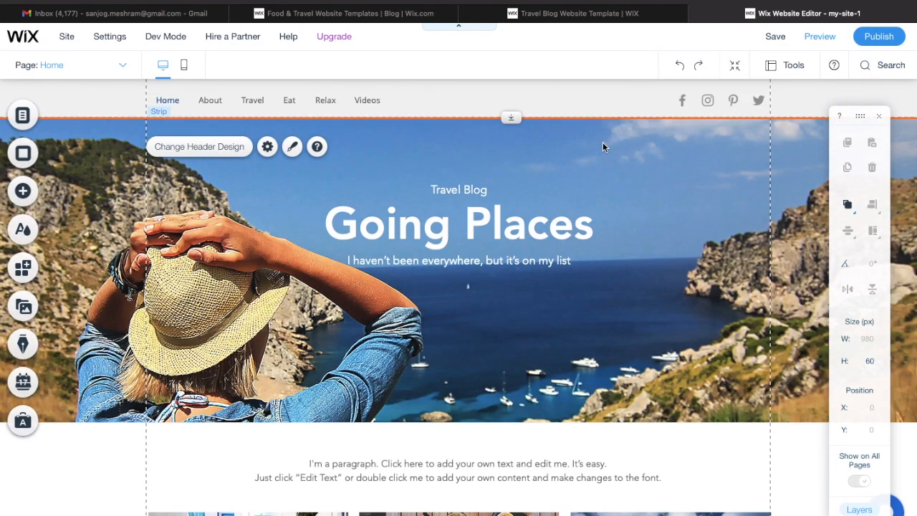
Toggle the editing Toolbar's visibility off and back on twice, and examine its size and position fields
click(793, 68)
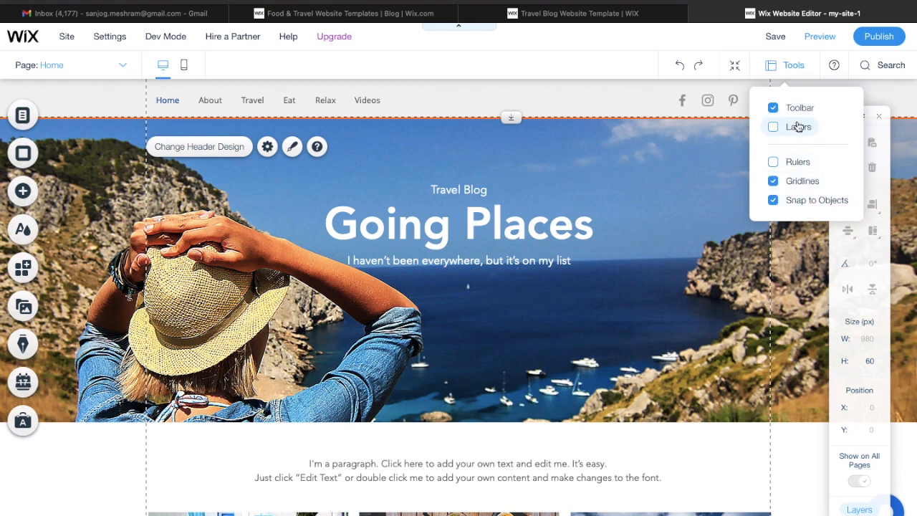
click(774, 108)
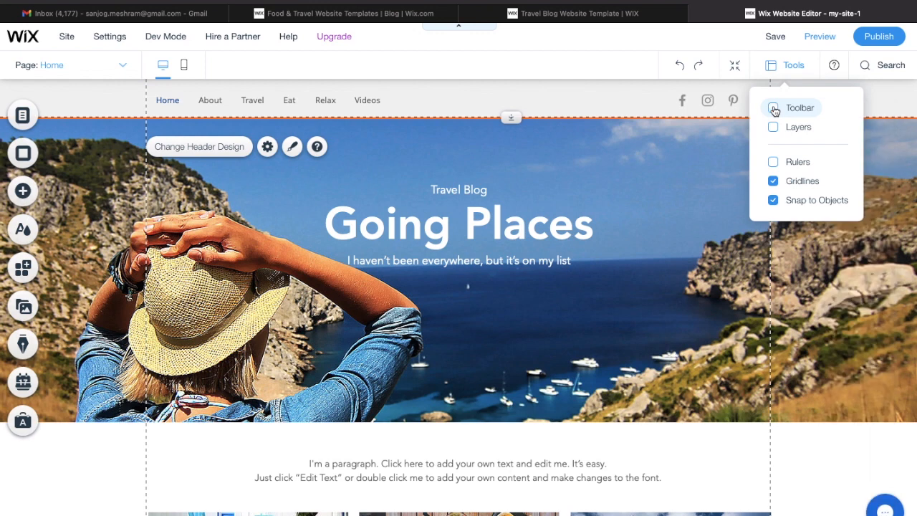
click(773, 108)
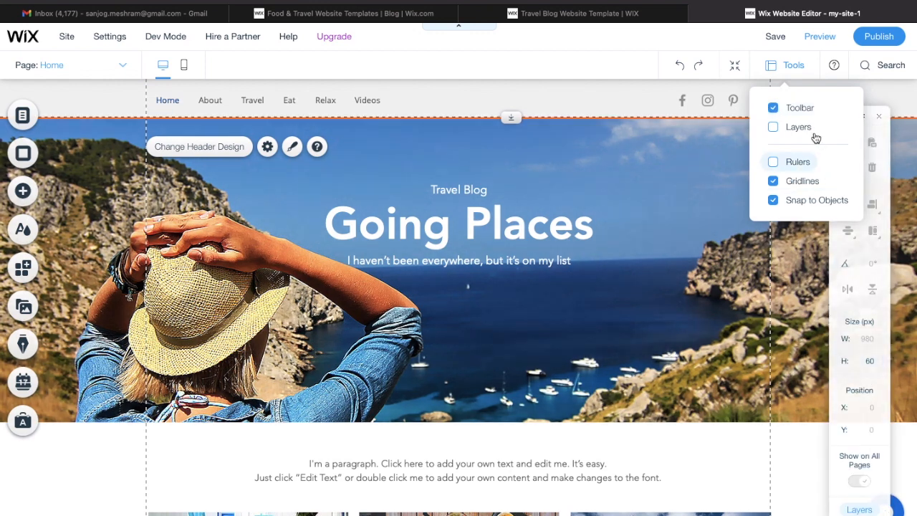
click(779, 109)
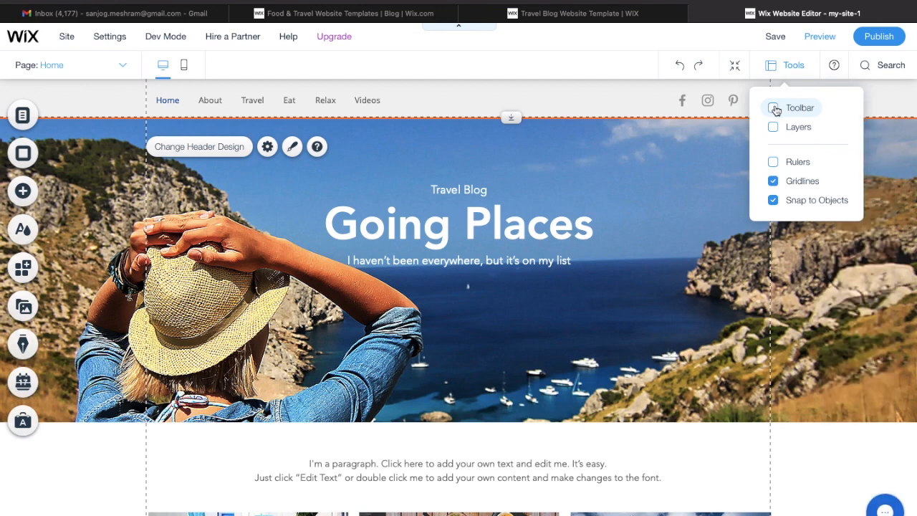
click(774, 108)
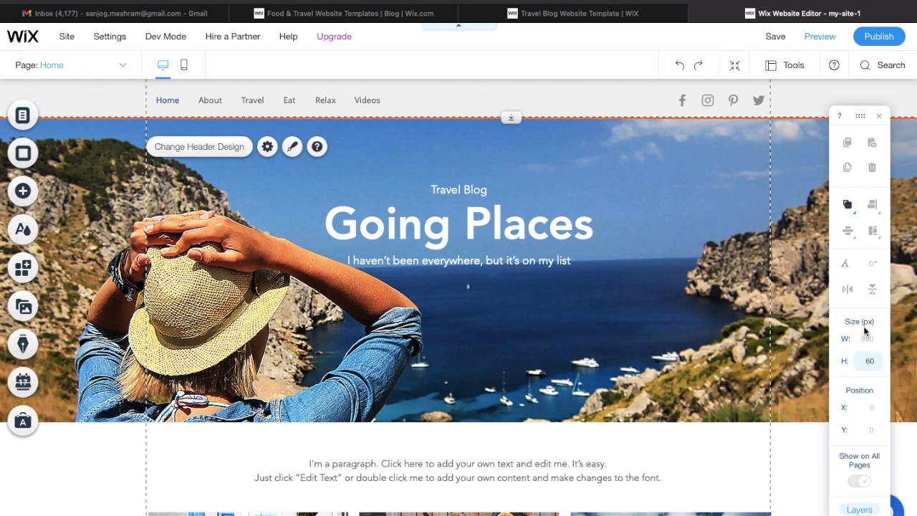
scroll(871, 333, up, 5)
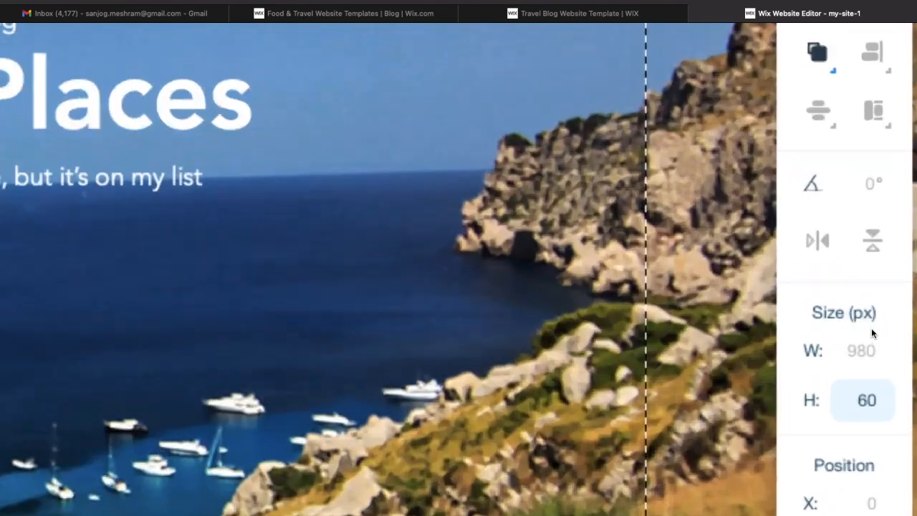
scroll(872, 333, down, 2)
scroll(872, 333, down, 3)
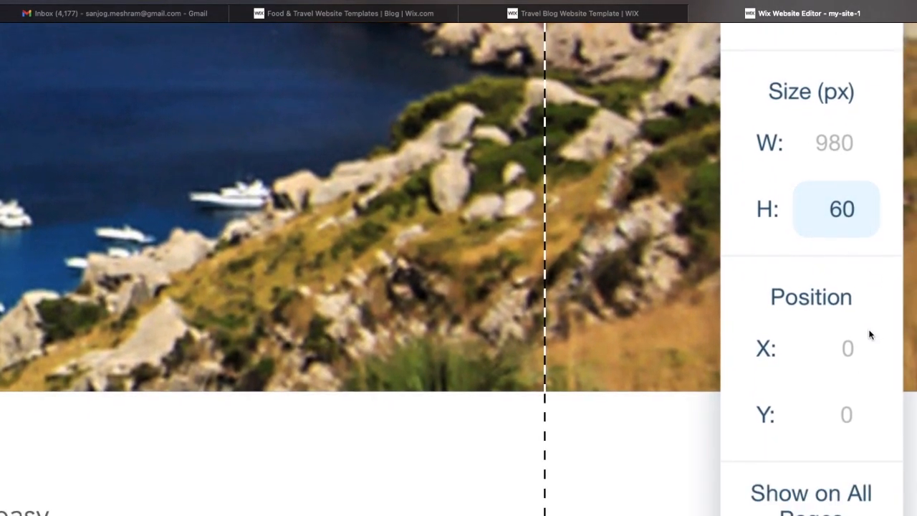
scroll(871, 334, down, 5)
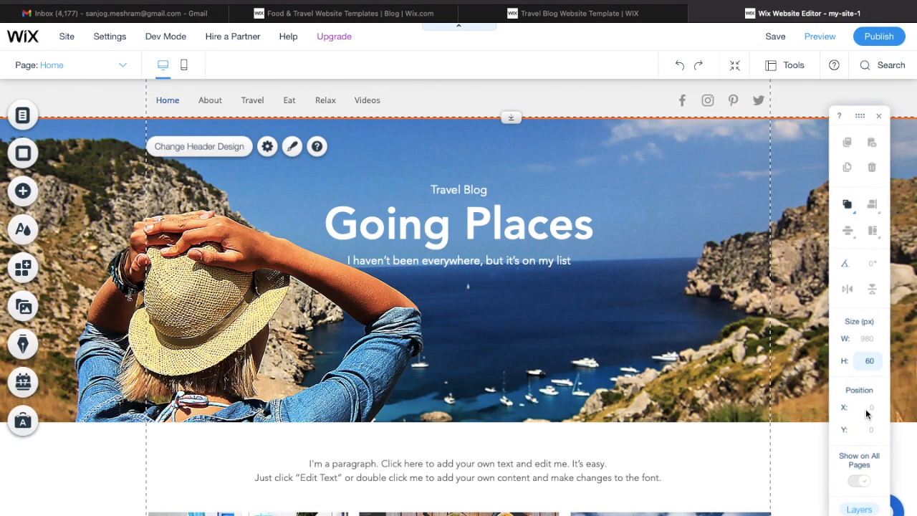
Turn on the Layers display to list the header, page and footer layers
click(793, 64)
click(791, 130)
click(773, 127)
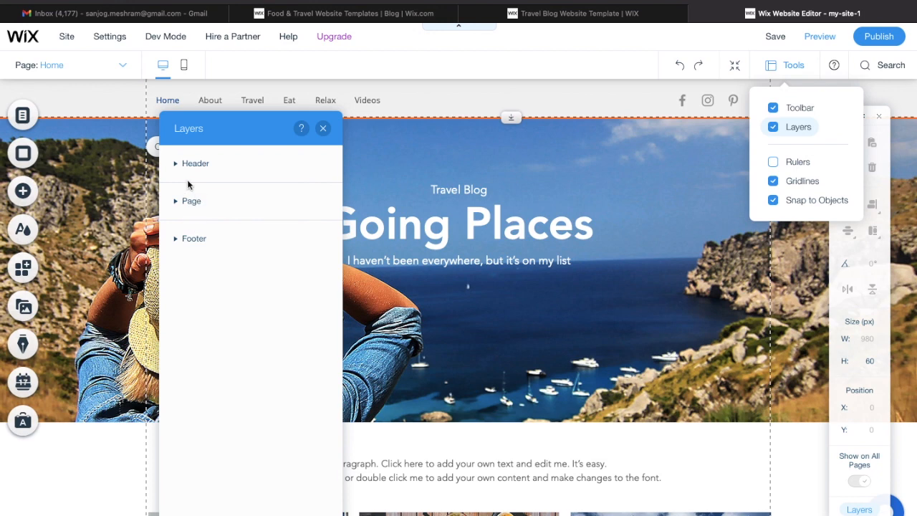
Expand the Header layer, stretch the header to about 70 px high, and move its Social Bar to about X 835, Y 22
click(176, 165)
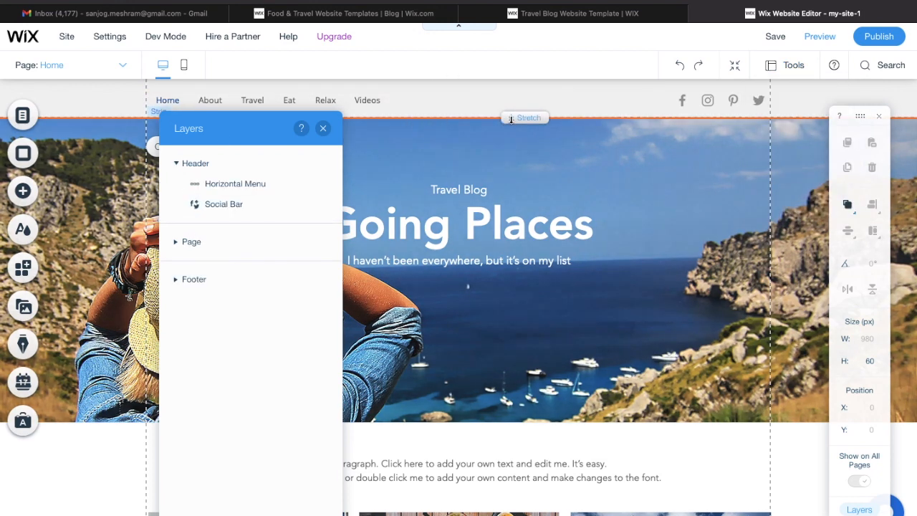
mouse_move(511, 119)
mouse_down()
mouse_move(510, 155)
mouse_move(516, 123)
mouse_up()
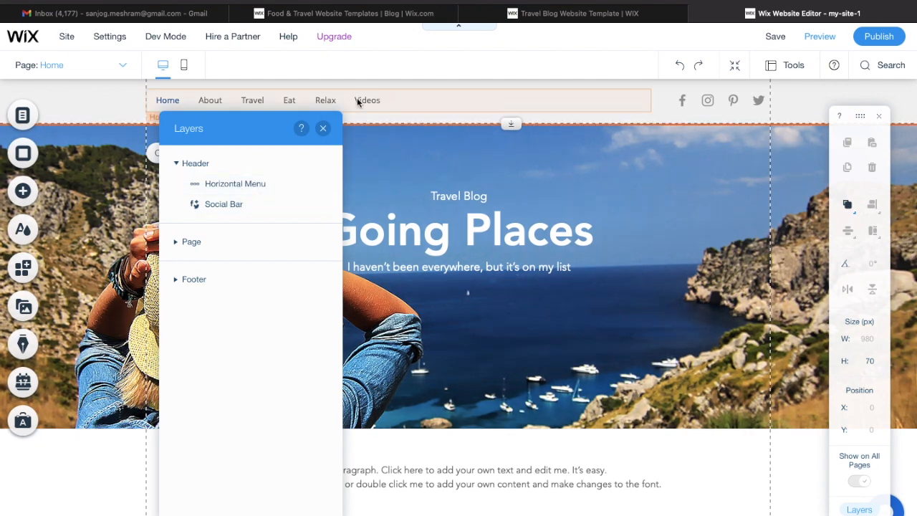
click(236, 207)
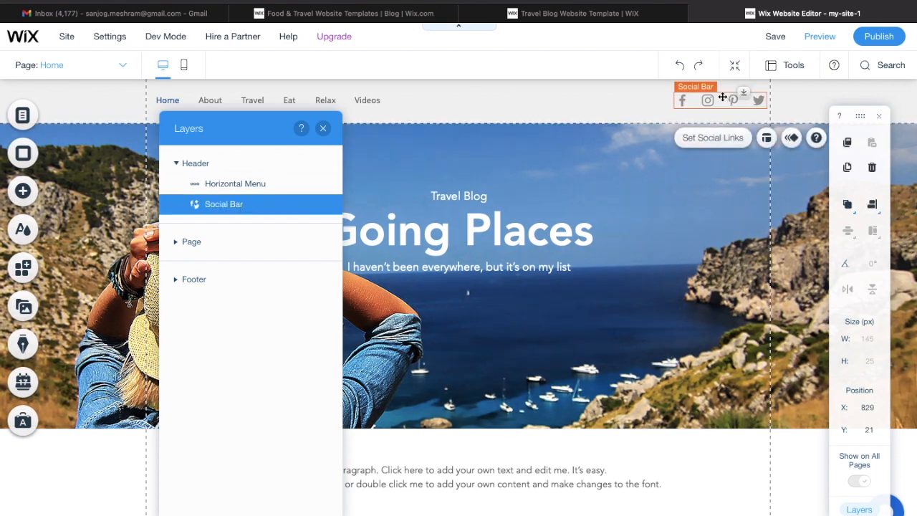
mouse_move(735, 99)
mouse_down()
mouse_move(710, 100)
mouse_move(722, 99)
mouse_up()
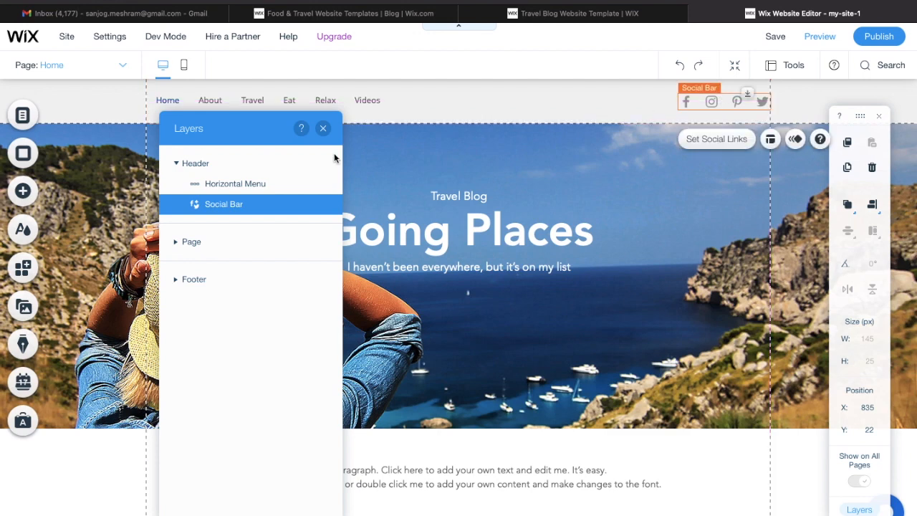
Expand the Page layers and the first strip, and locate the second strip, third strip and Post list on the page
click(183, 240)
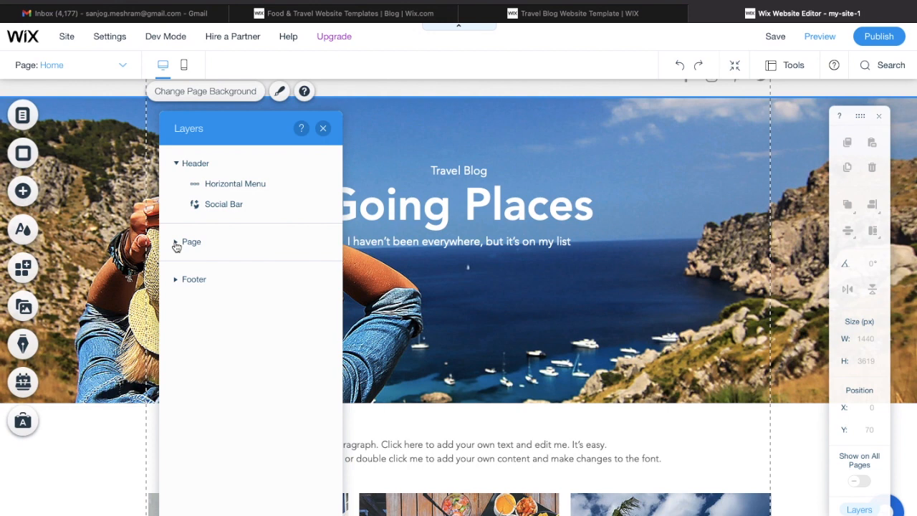
click(176, 243)
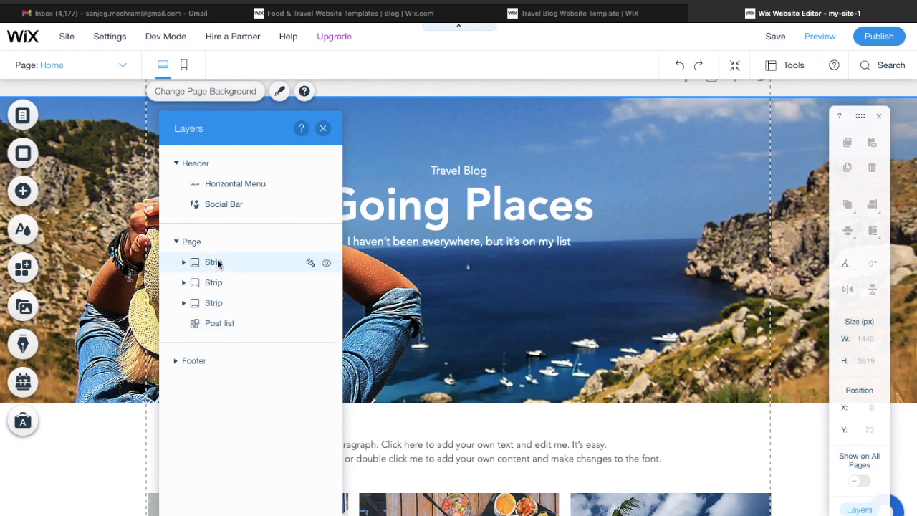
click(184, 263)
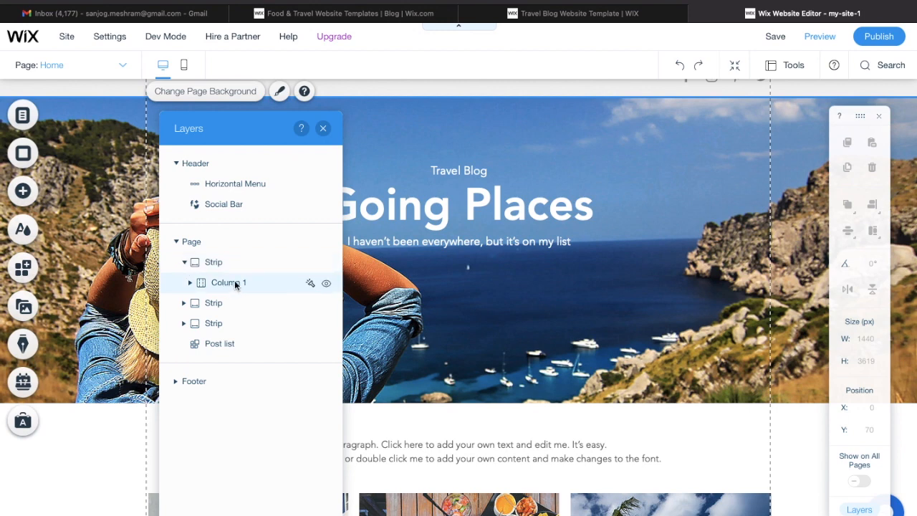
click(219, 307)
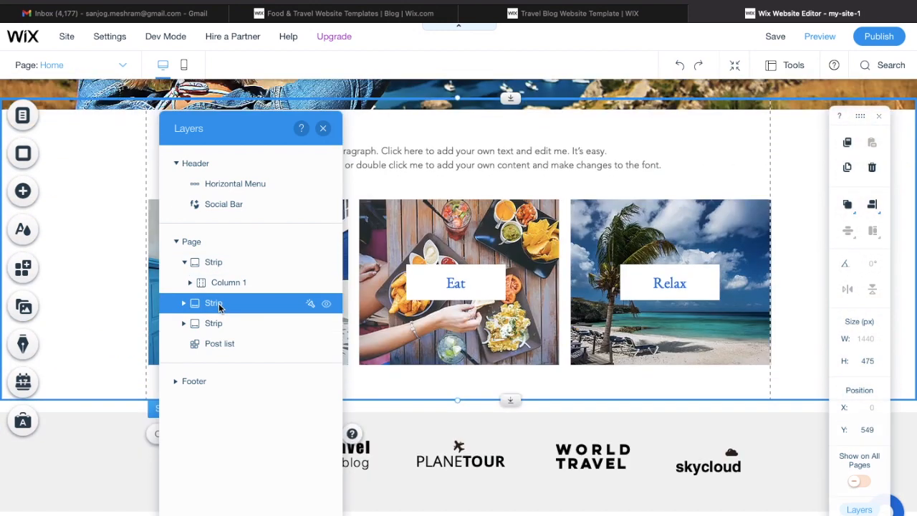
click(215, 323)
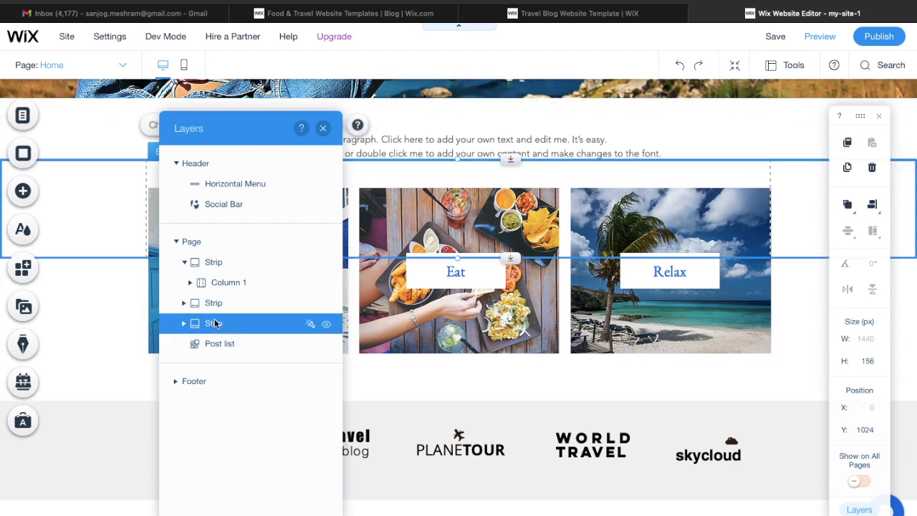
click(215, 344)
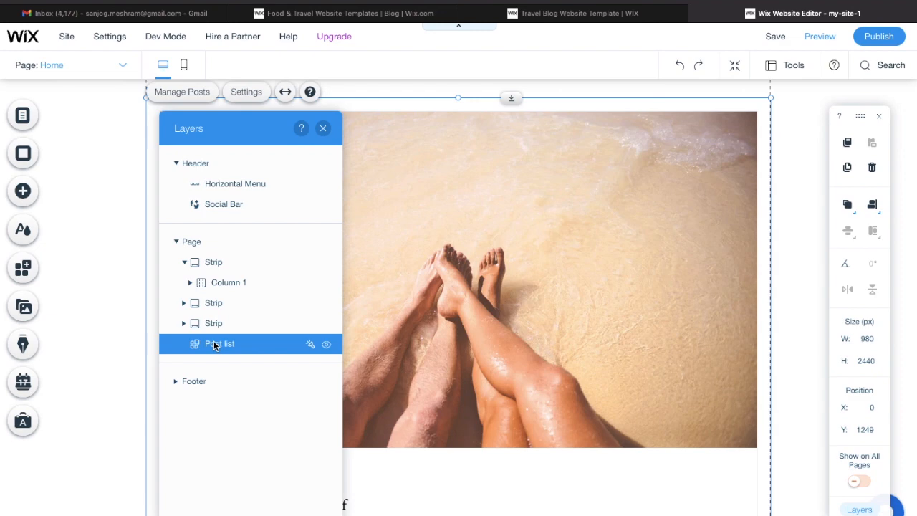
Select the Footer layer, expand it, and examine its elements, starting with the Strip
click(190, 382)
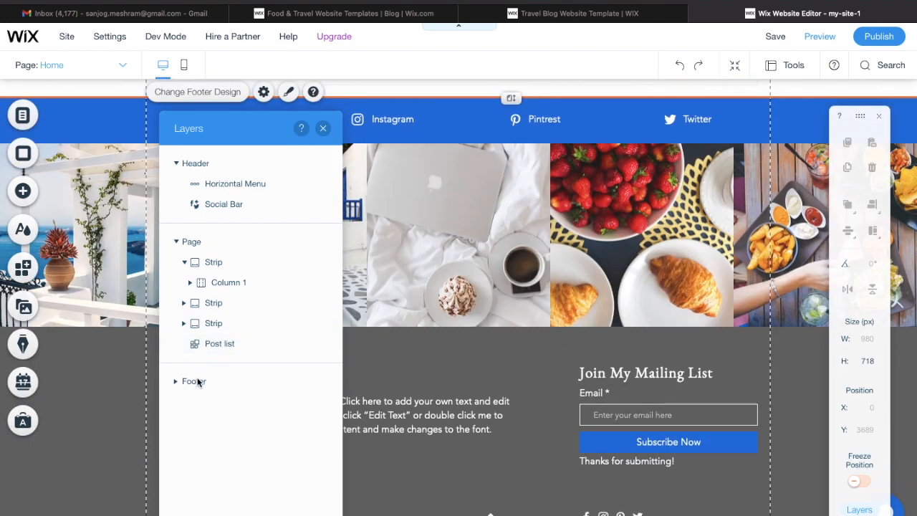
click(176, 382)
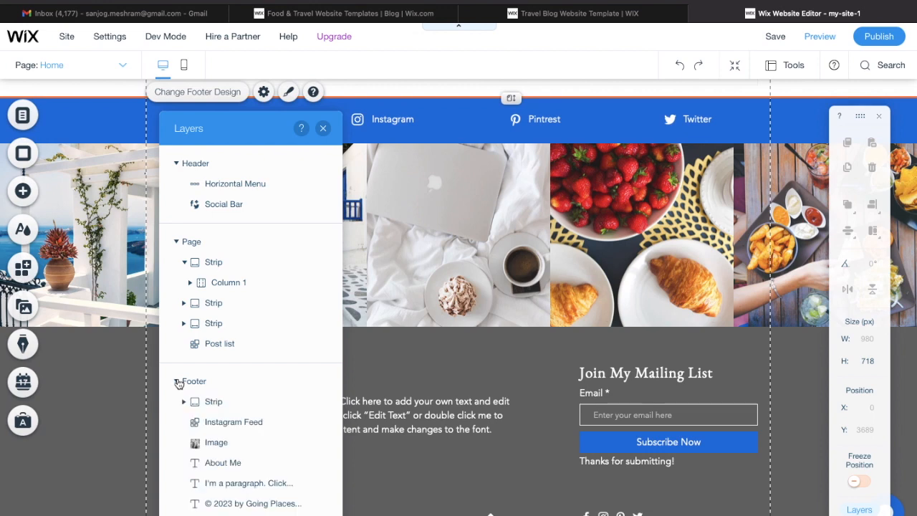
click(214, 402)
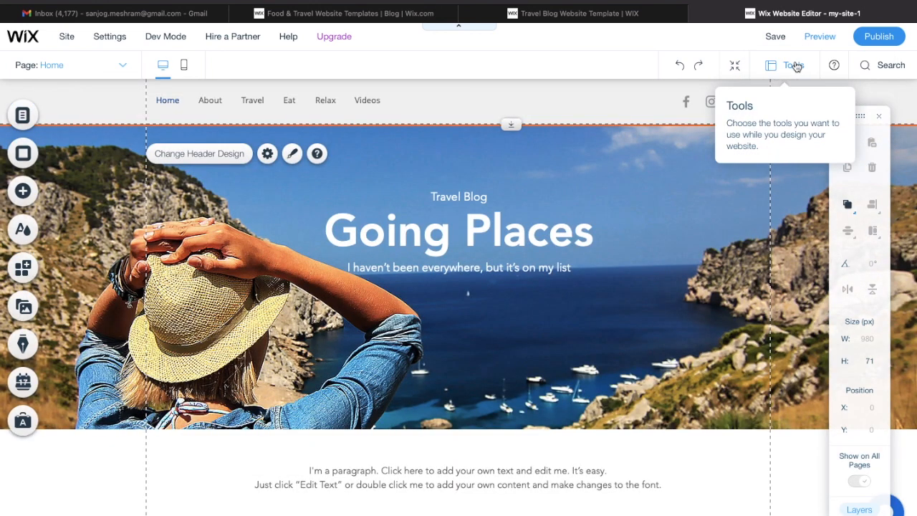
Set the header's height to 100 px
click(793, 65)
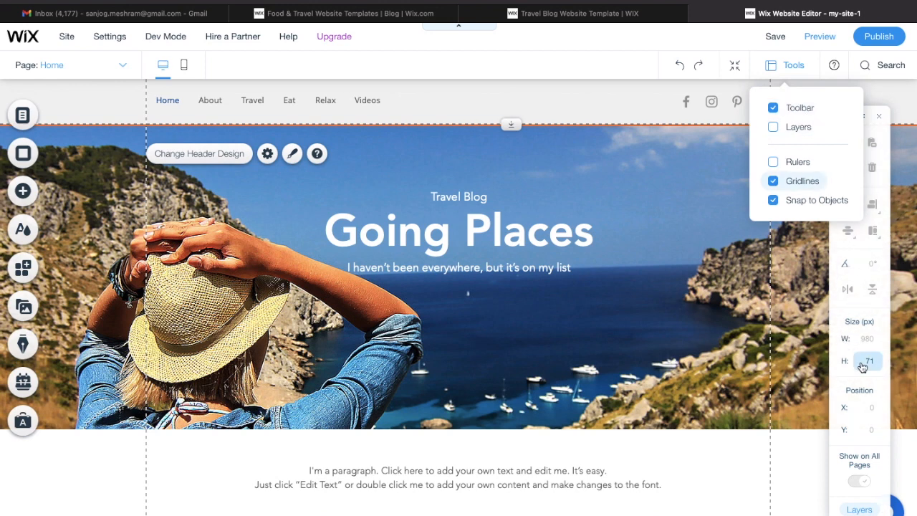
click(572, 102)
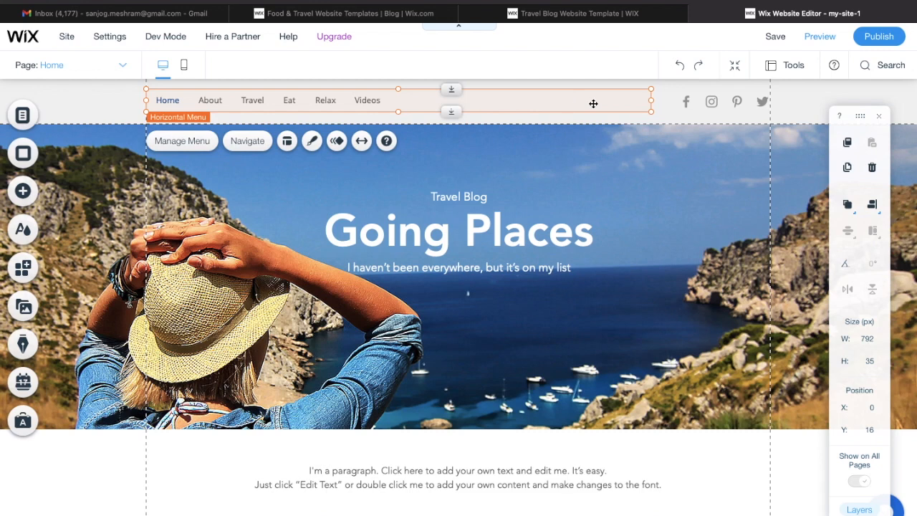
click(670, 117)
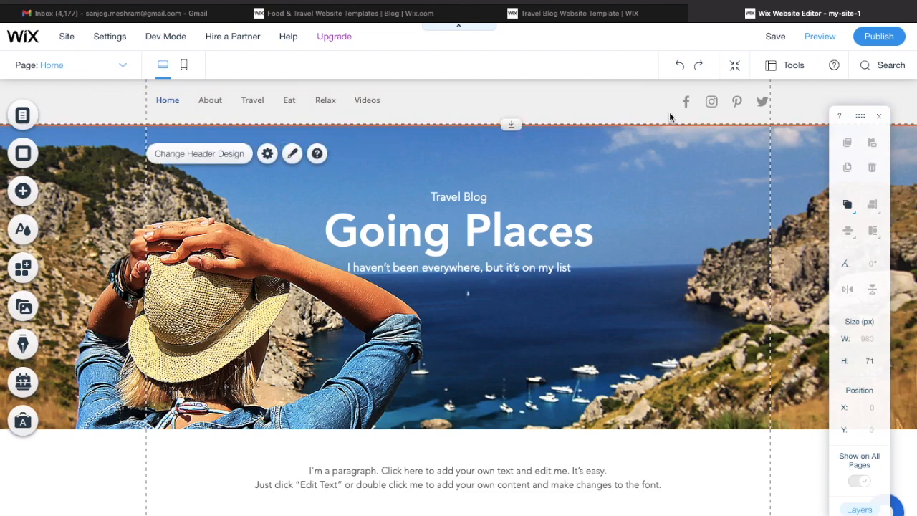
click(872, 360)
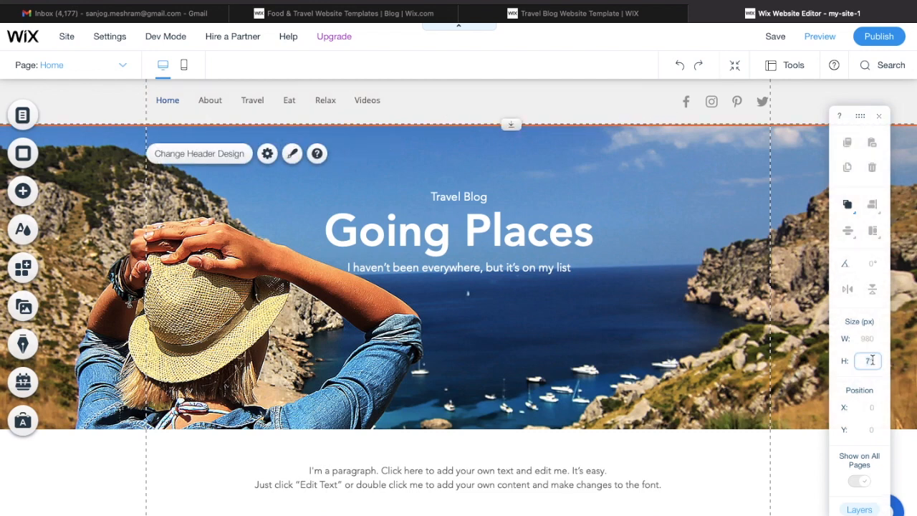
key(BackSpace)
key(BackSpace)
text(100)
key(Return)
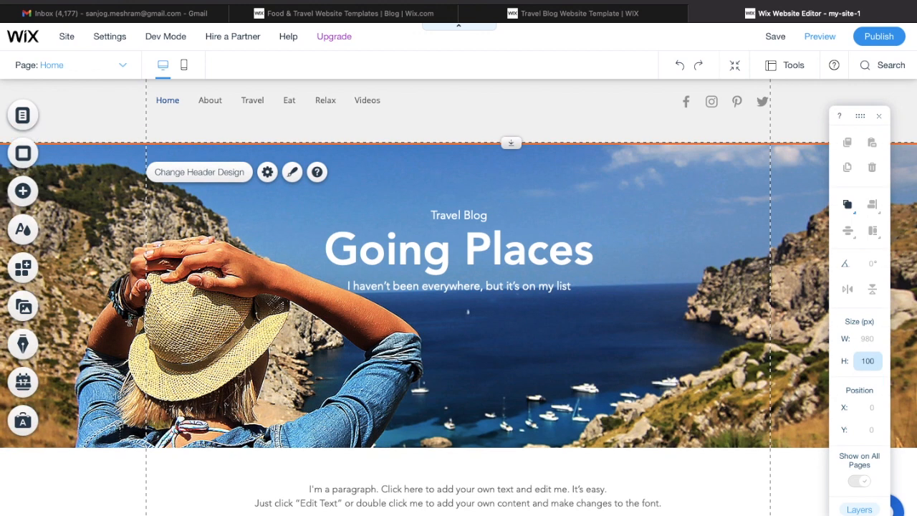
Set the height of the Going Places photo strip to 600 px and check how it fits the page
click(524, 327)
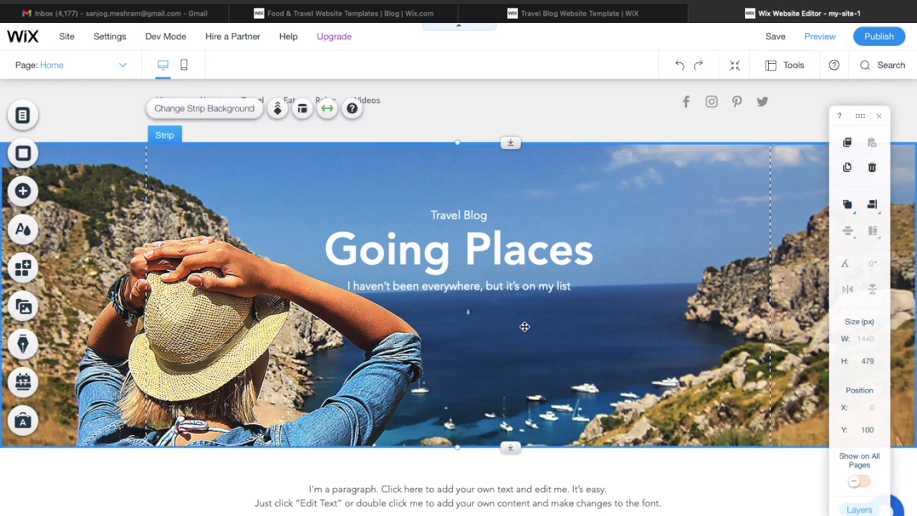
click(875, 367)
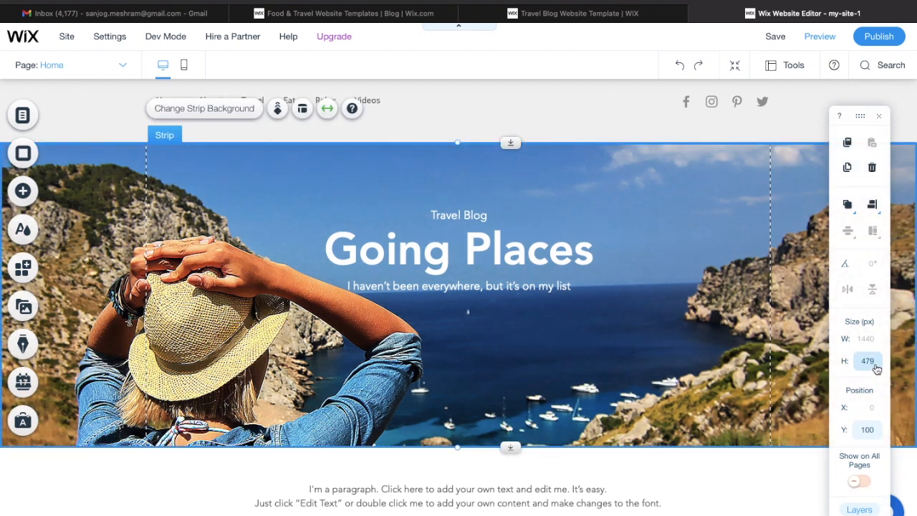
click(875, 365)
key(BackSpace)
key(BackSpace)
key(BackSpace)
key(Return)
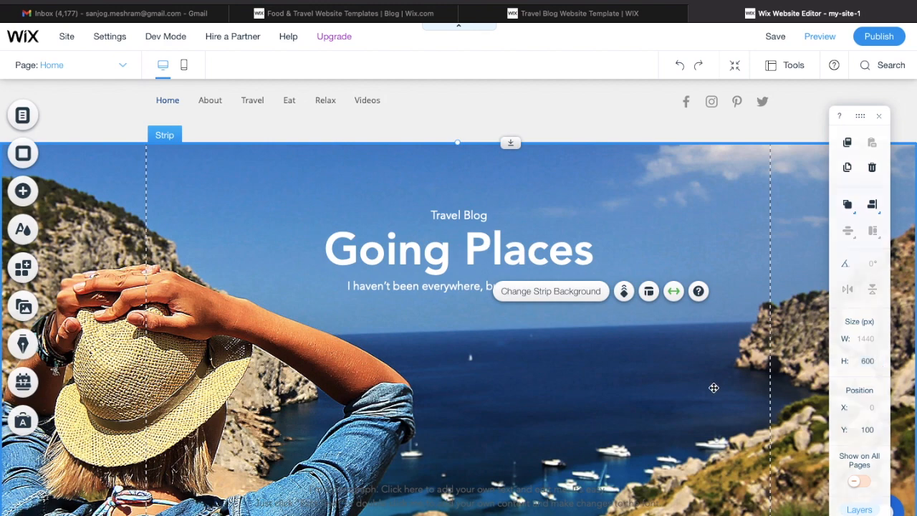
scroll(714, 387, down, 3)
scroll(714, 387, up, 3)
scroll(167, 417, down, 2)
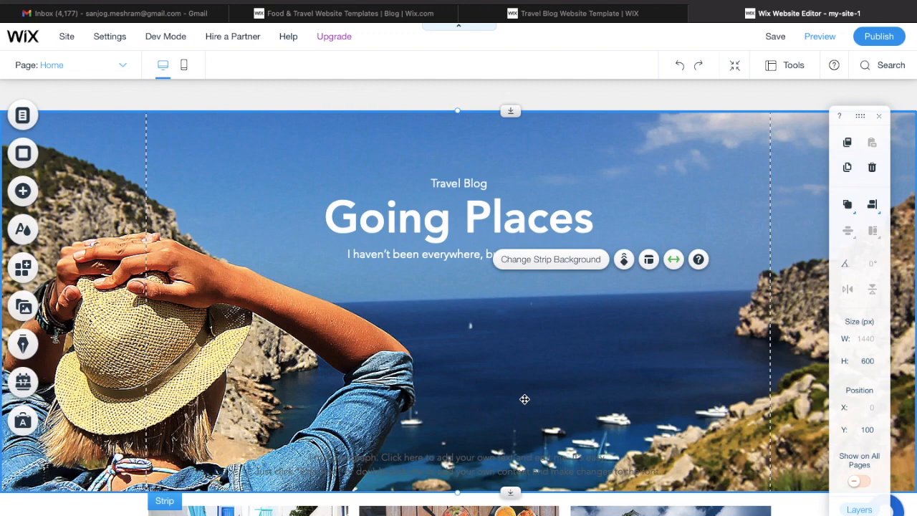
Undo the height changes made to the Going Places strip and the header
key(super+z)
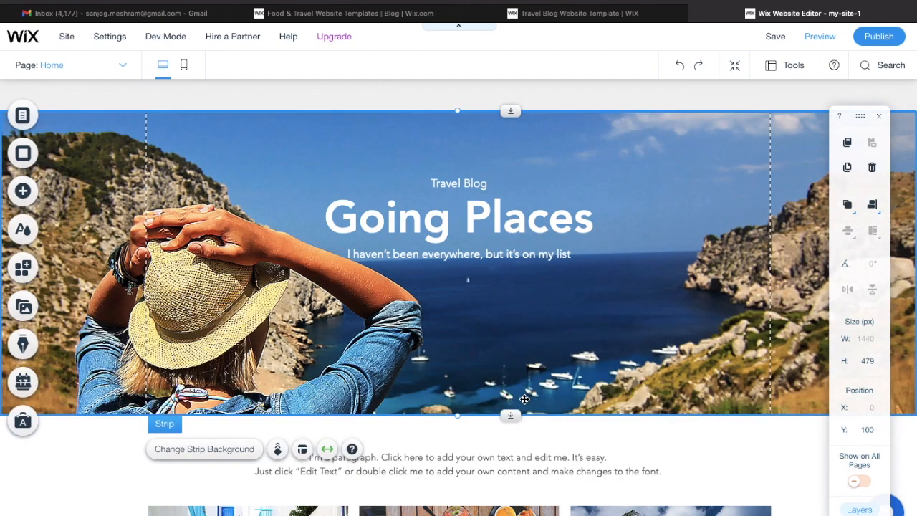
scroll(581, 172, up, 2)
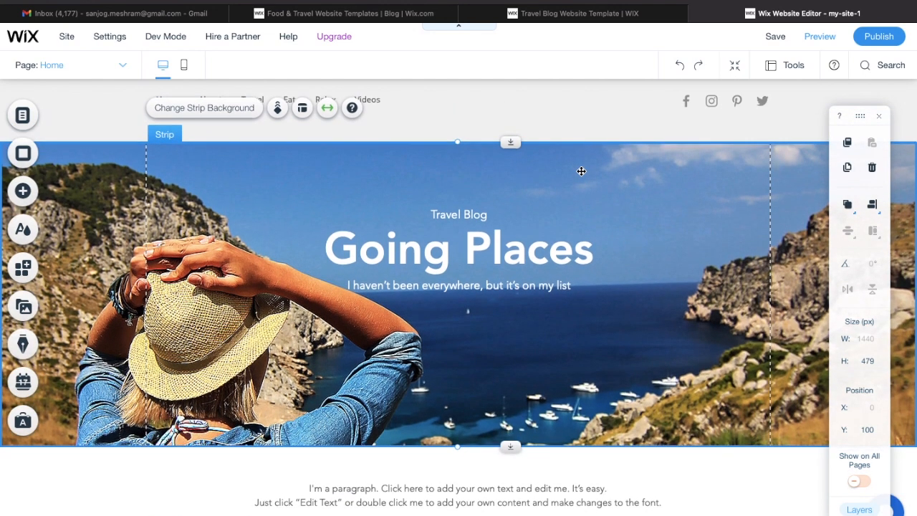
click(615, 132)
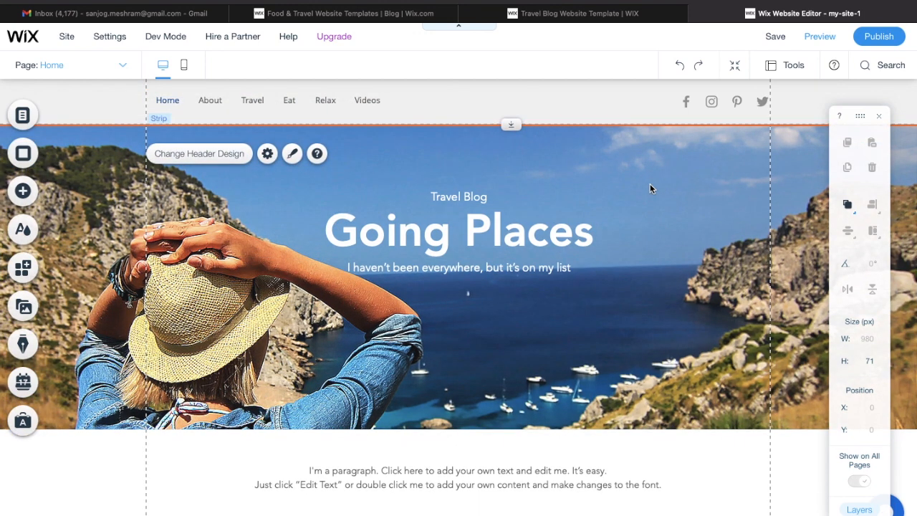
Select the header's horizontal menu and compare its items with the site's list of pages
click(205, 100)
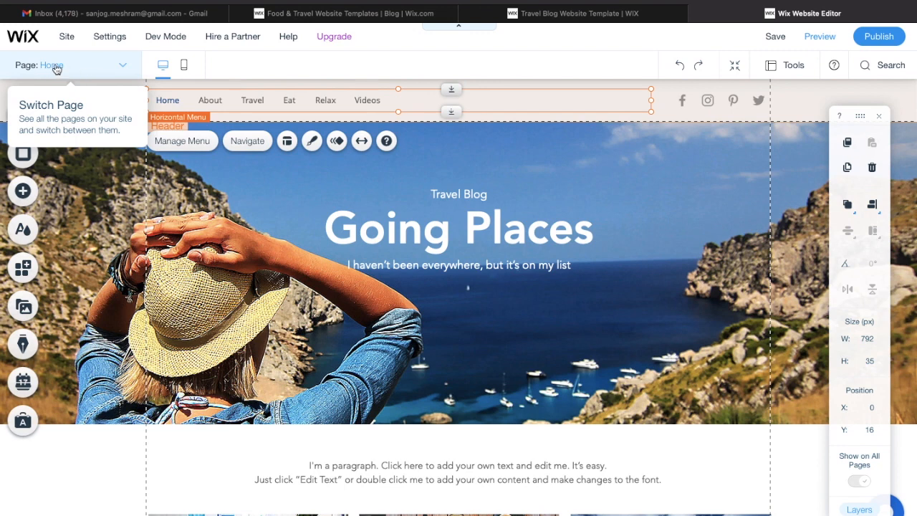
click(125, 66)
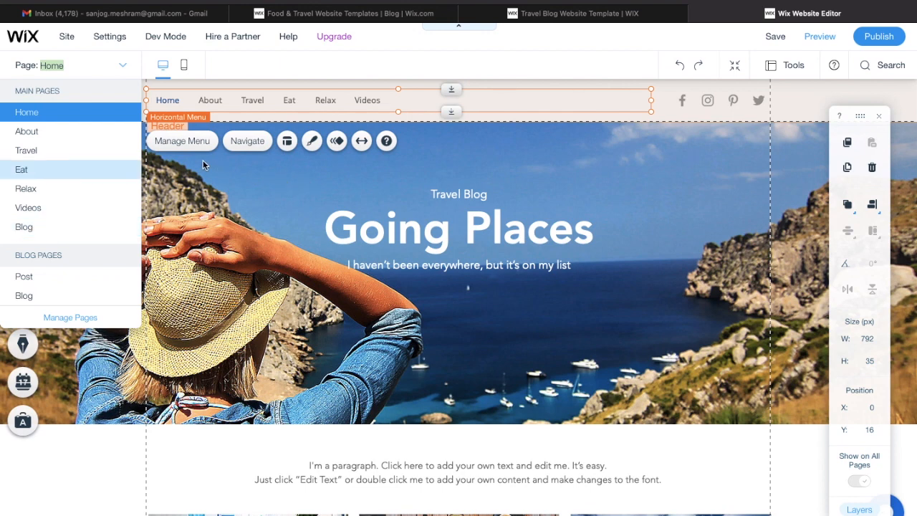
click(294, 104)
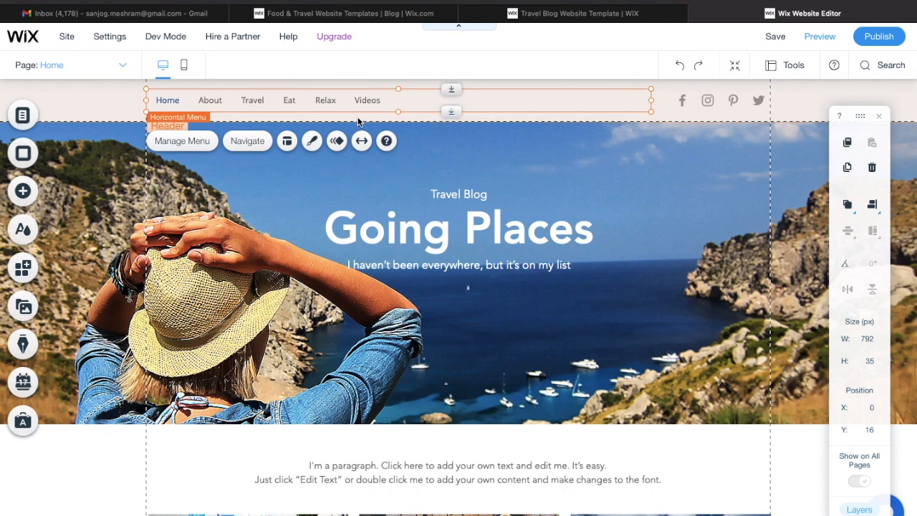
Add the Blog site page from Main Pages to the header's horizontal menu
click(182, 141)
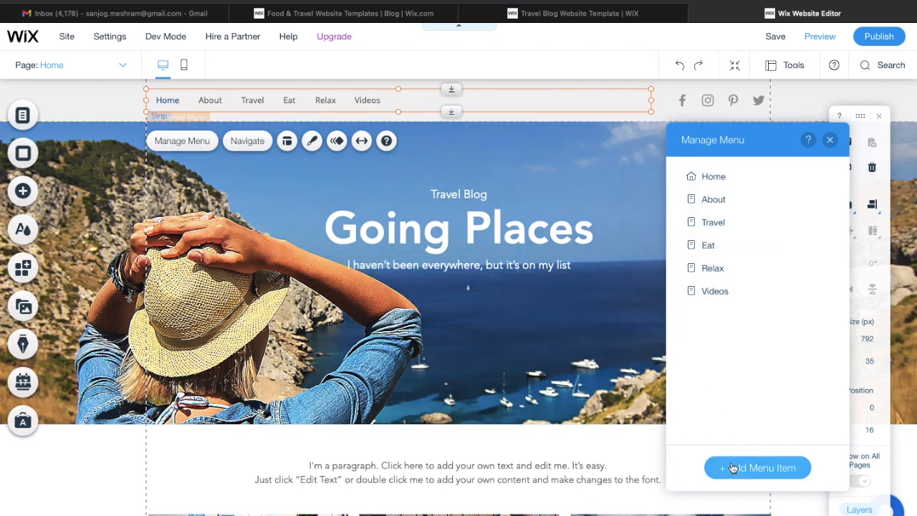
click(745, 472)
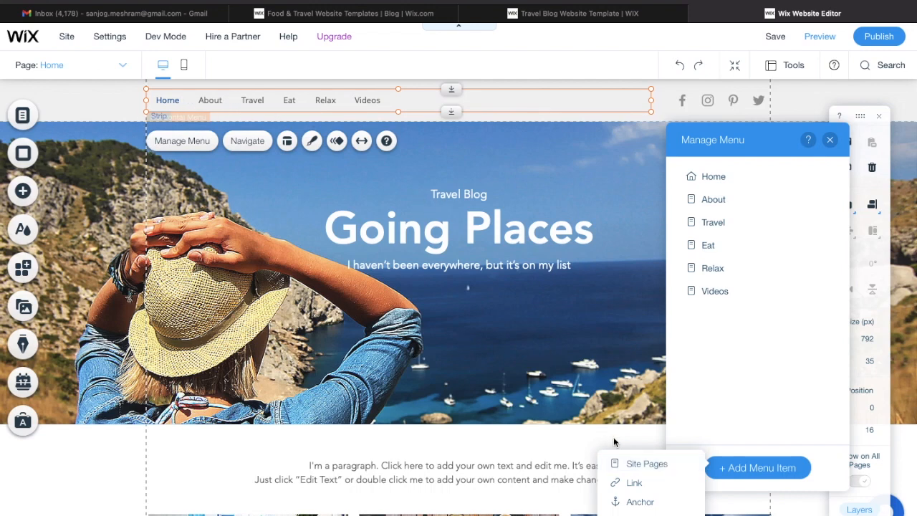
click(659, 469)
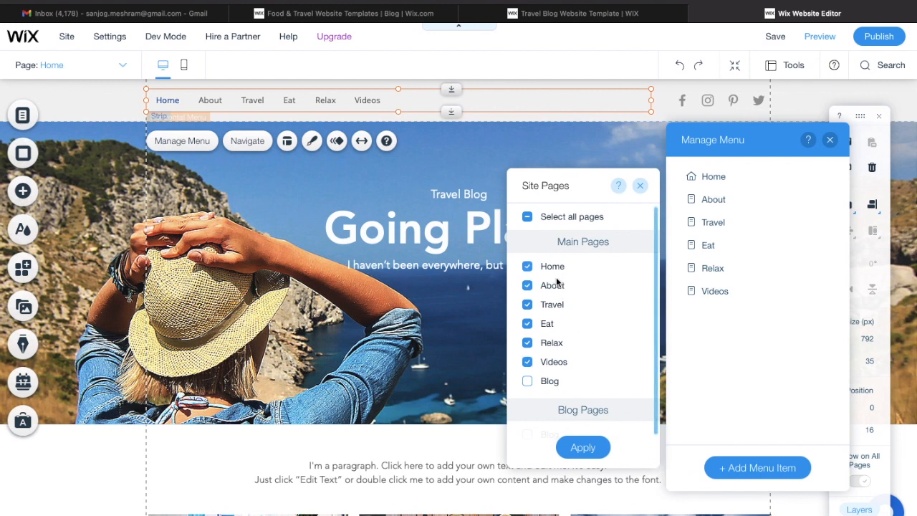
click(528, 382)
click(583, 448)
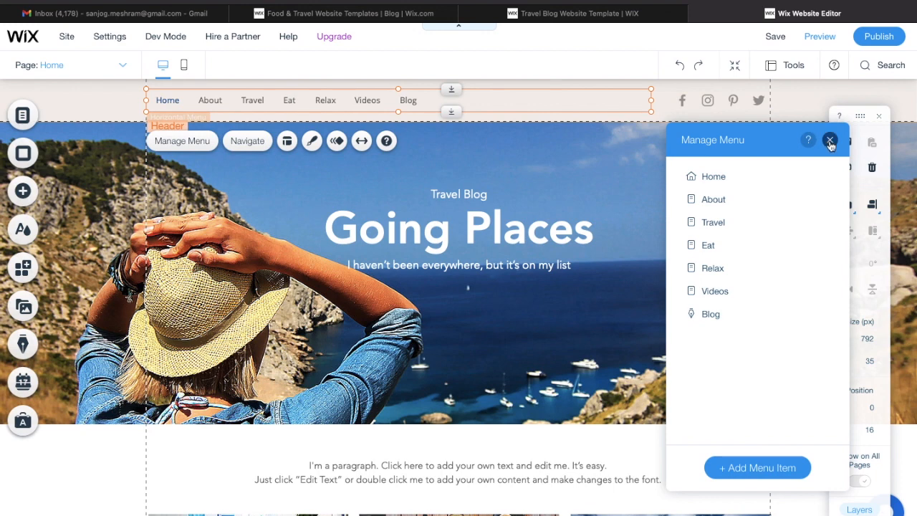
click(749, 468)
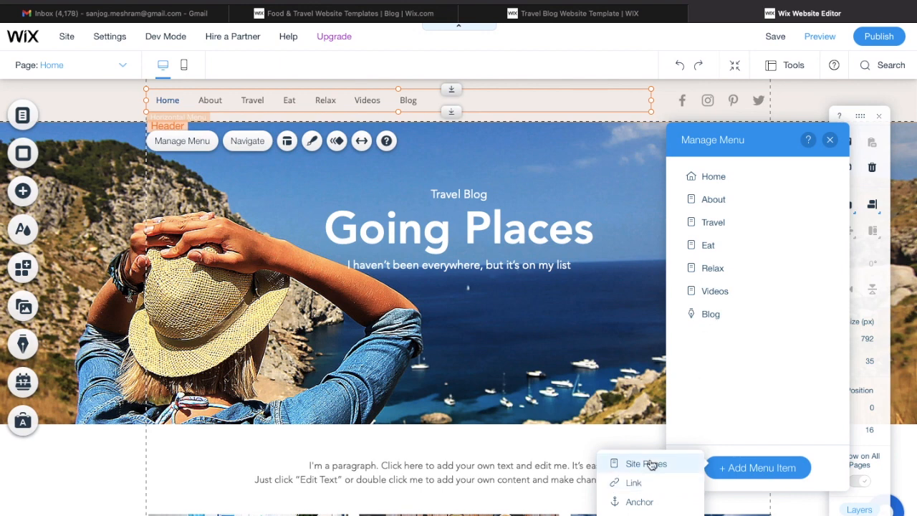
click(635, 482)
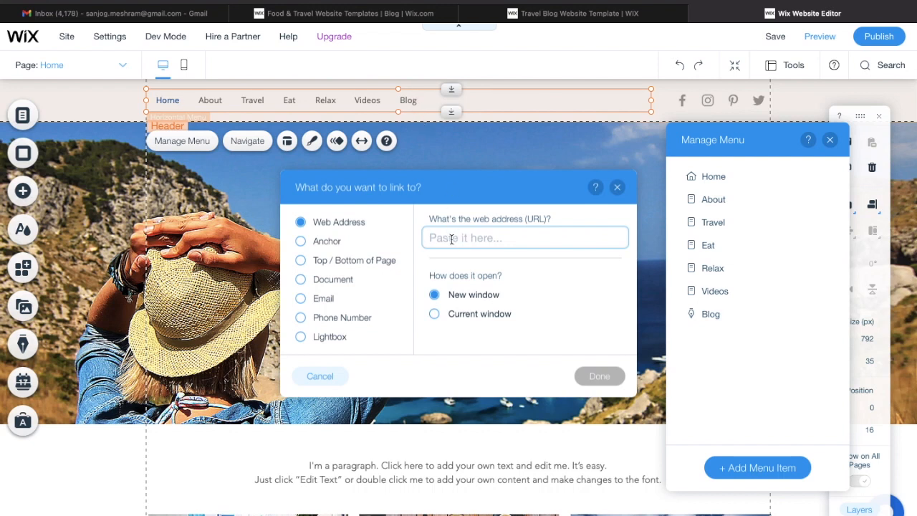
text(www.zappkode)
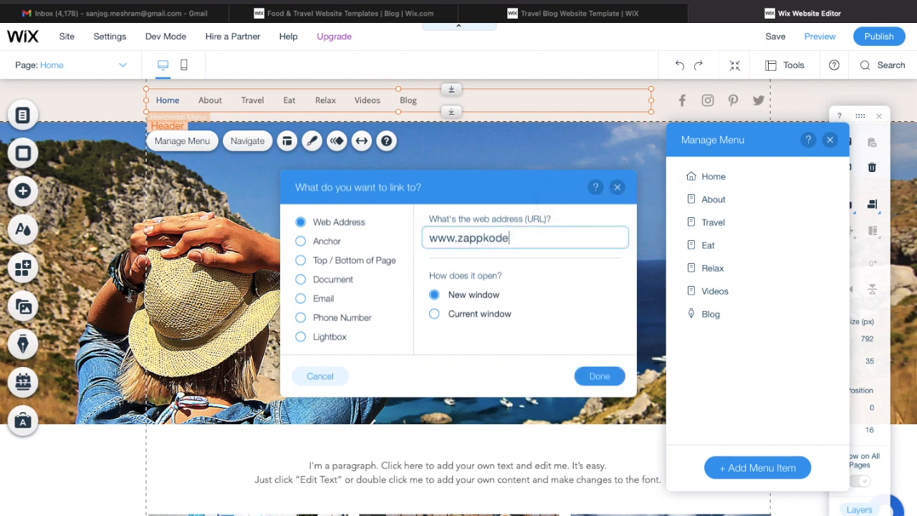
text(.com)
click(594, 379)
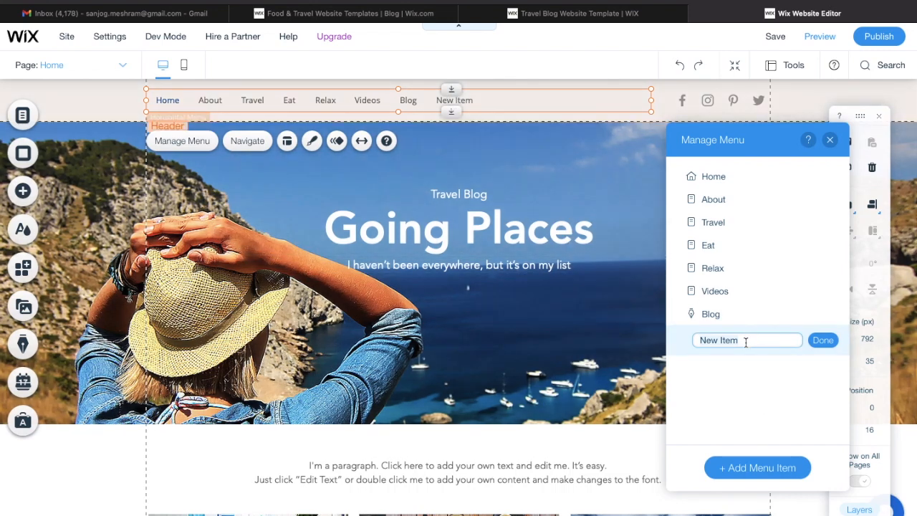
Name the new link item in the header menu Zappkode and finish managing the menu
key(BackSpace)
text(Zappkode)
click(817, 341)
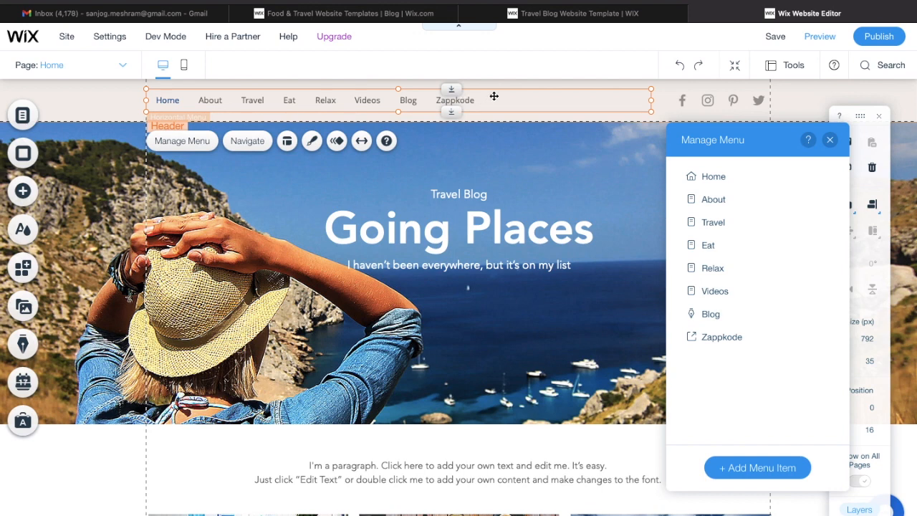
click(830, 139)
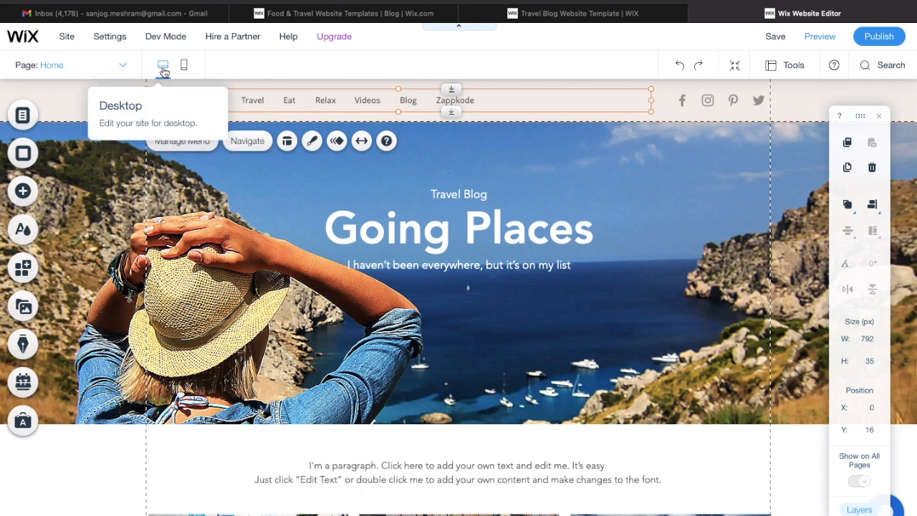
Look through the Home page in the mobile editor and return to the desktop version
click(184, 67)
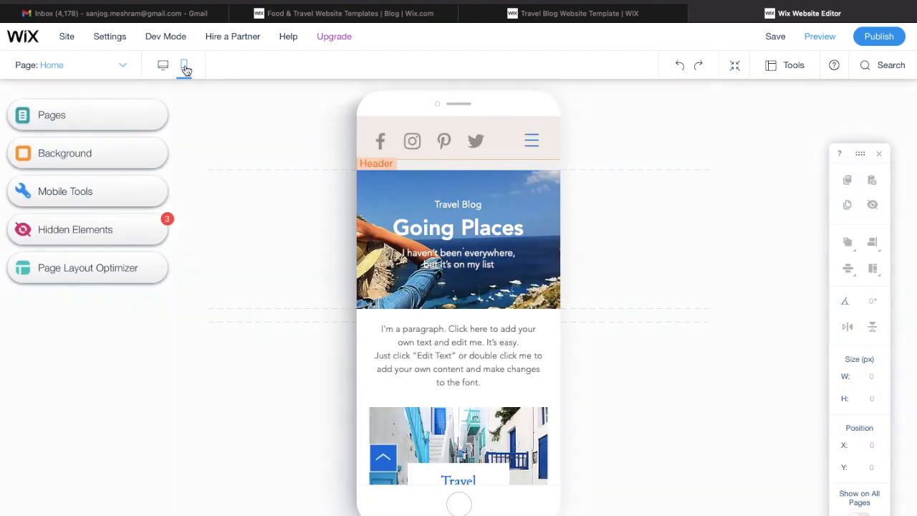
scroll(441, 330, down, 6)
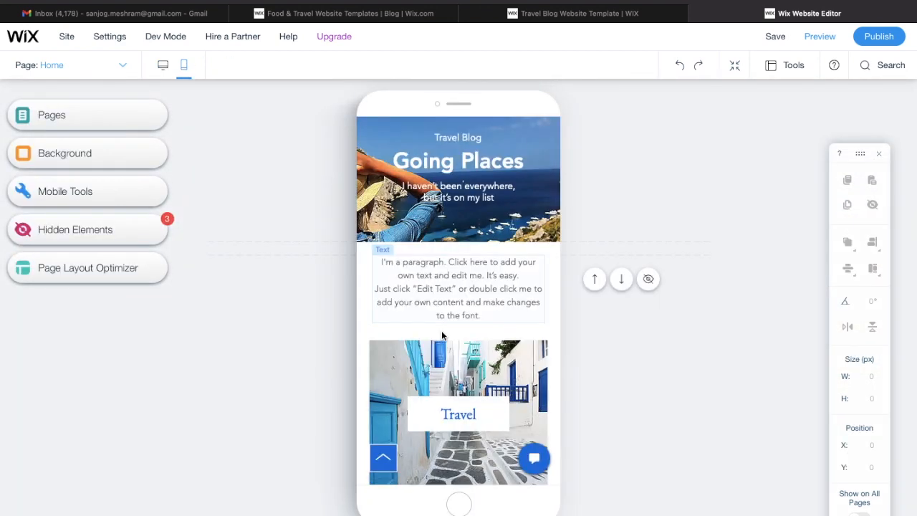
scroll(442, 335, down, 10)
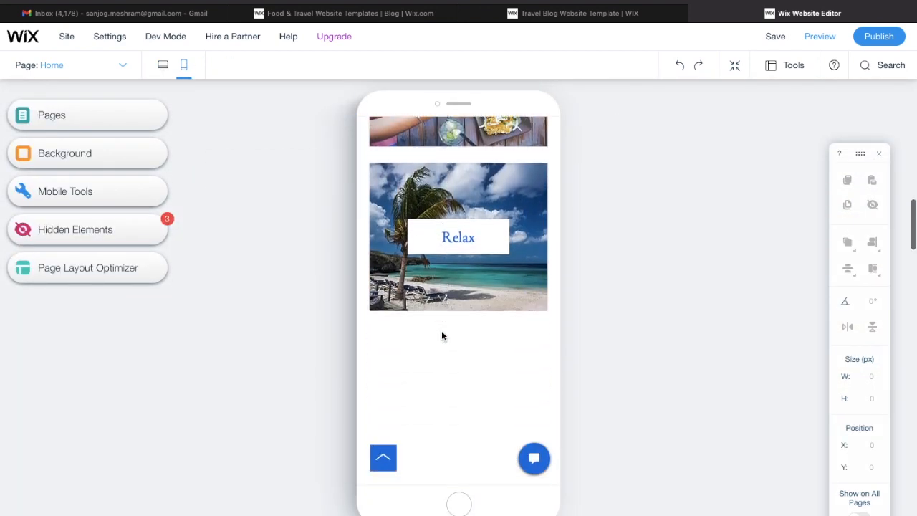
scroll(442, 335, down, 10)
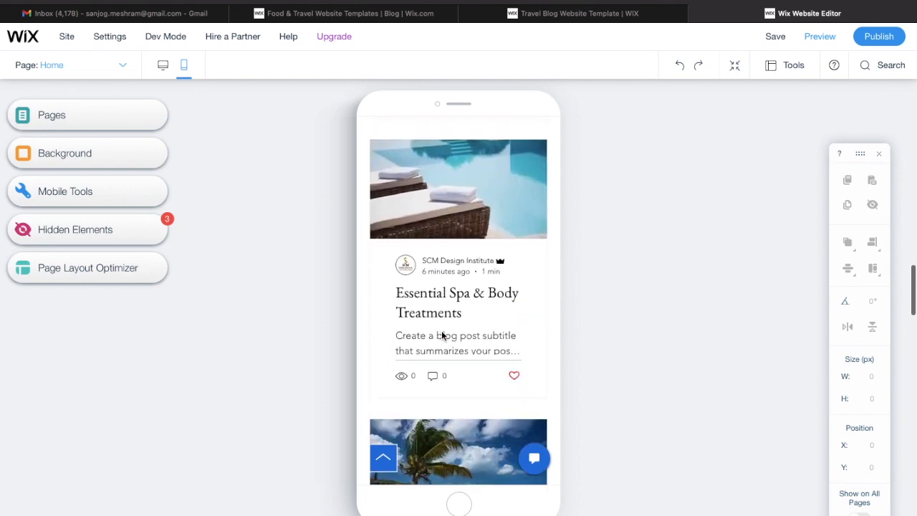
scroll(442, 335, up, 15)
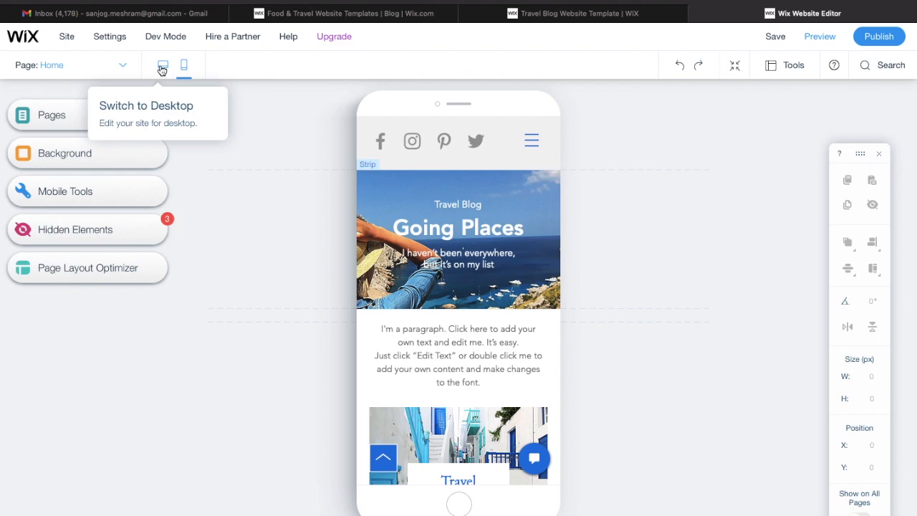
click(163, 68)
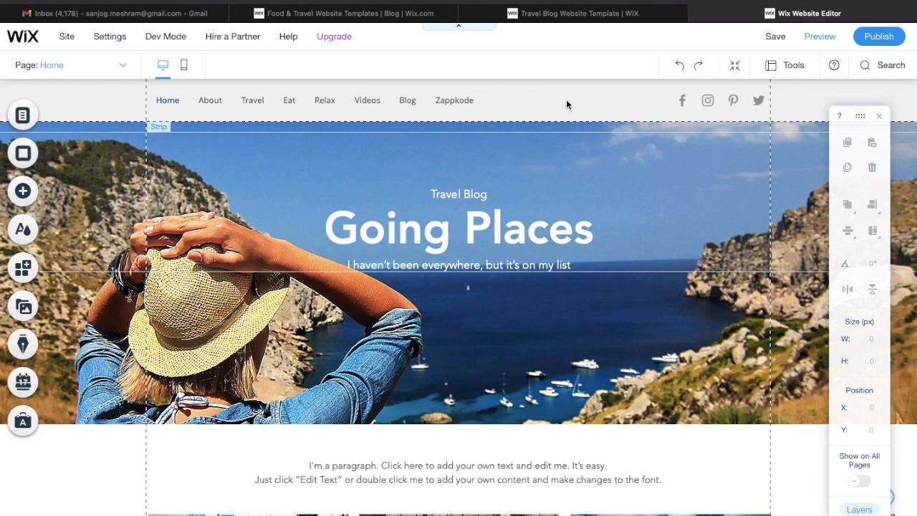
Save the site on a free Wix.com domain with the address ending my-site-3
click(774, 37)
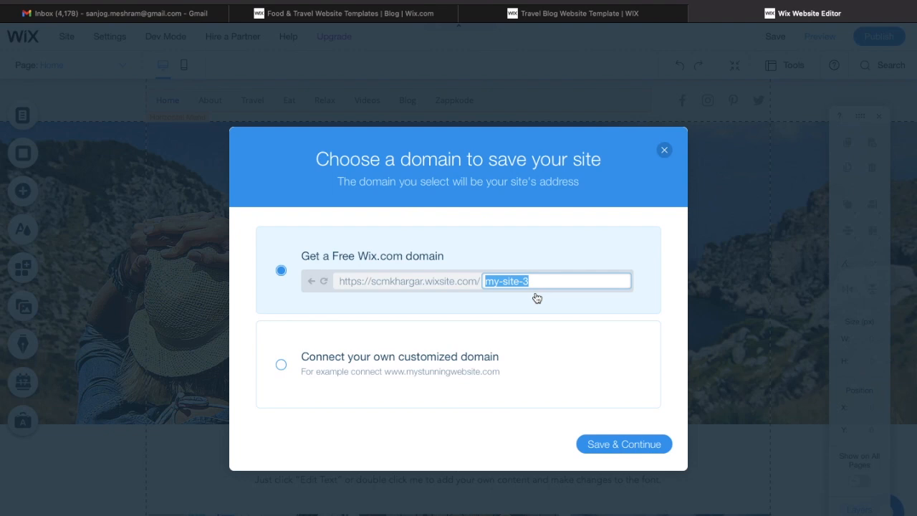
text(my)
key(BackSpace)
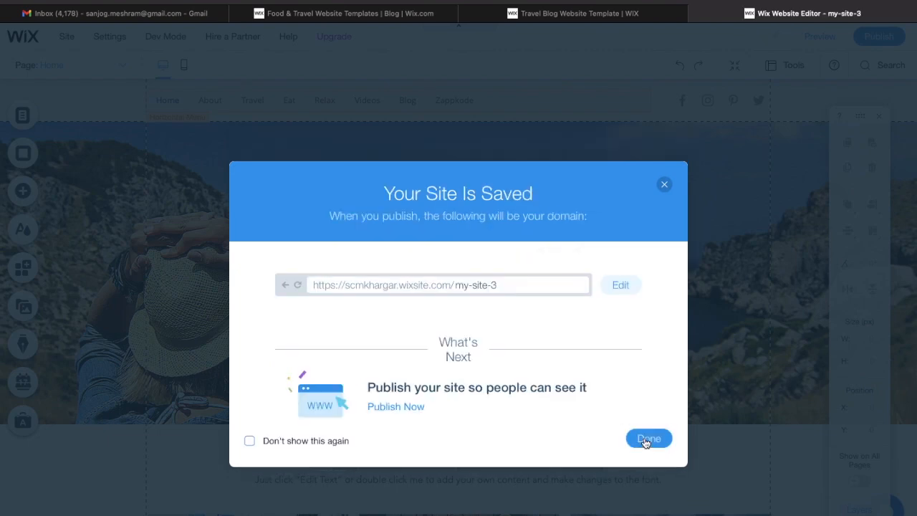
click(647, 439)
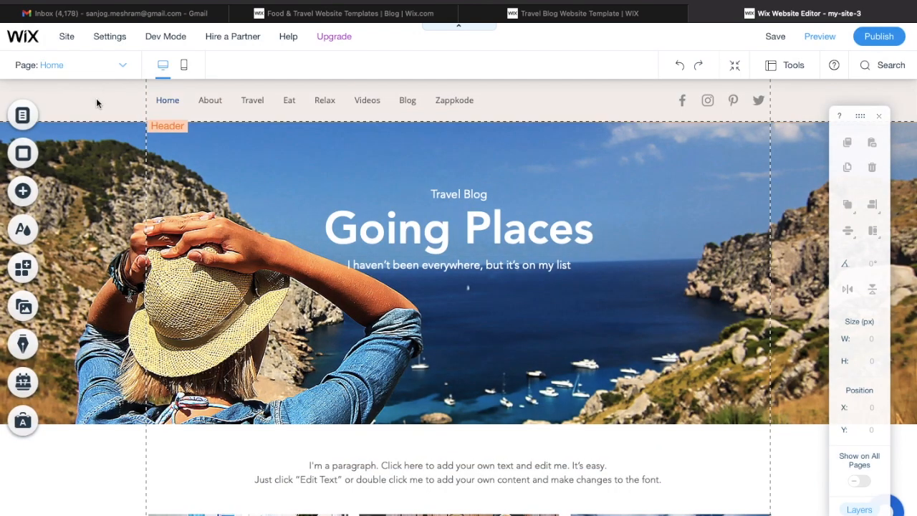
Move the Blog page below About in Main Pages and nest Travel, Eat and Relax under it as subpages
click(36, 119)
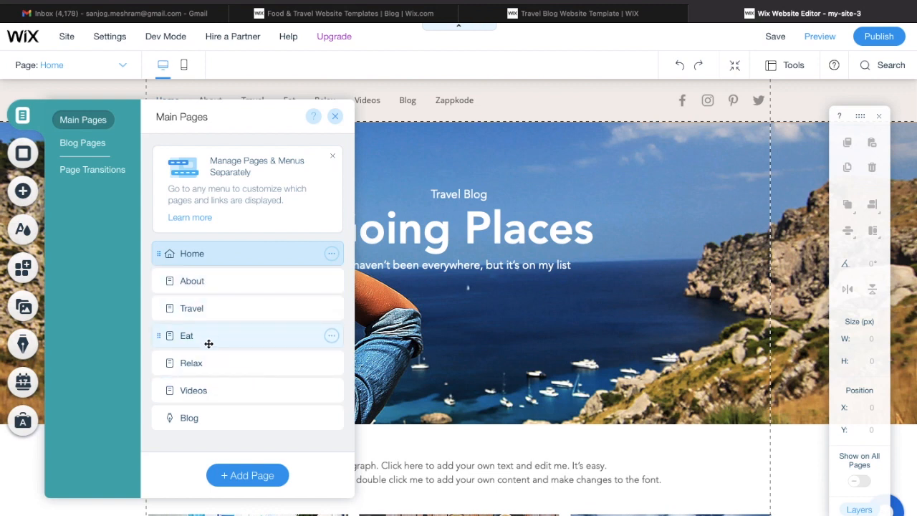
drag(204, 421, 205, 304)
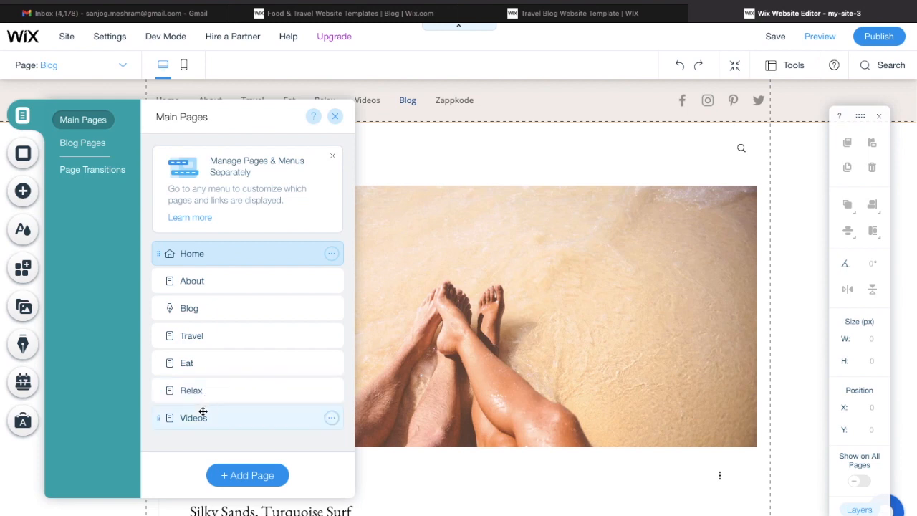
drag(199, 336, 224, 327)
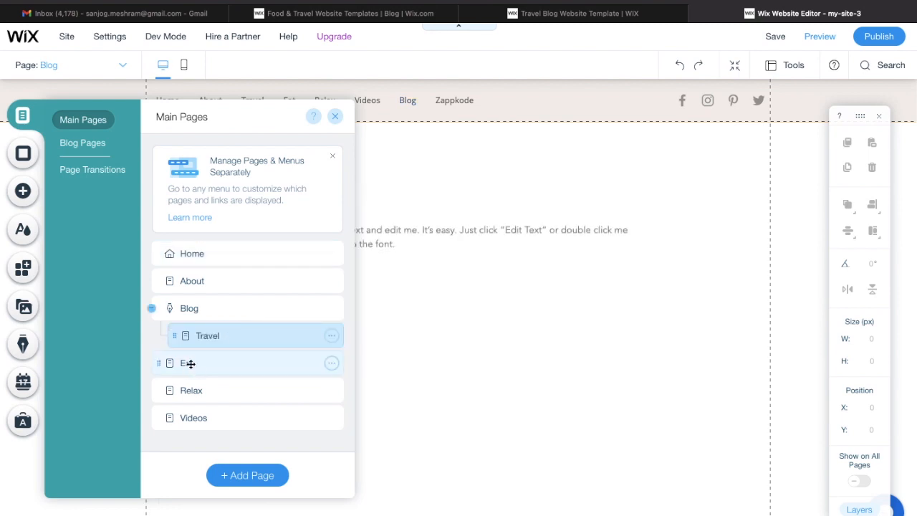
drag(190, 364, 213, 360)
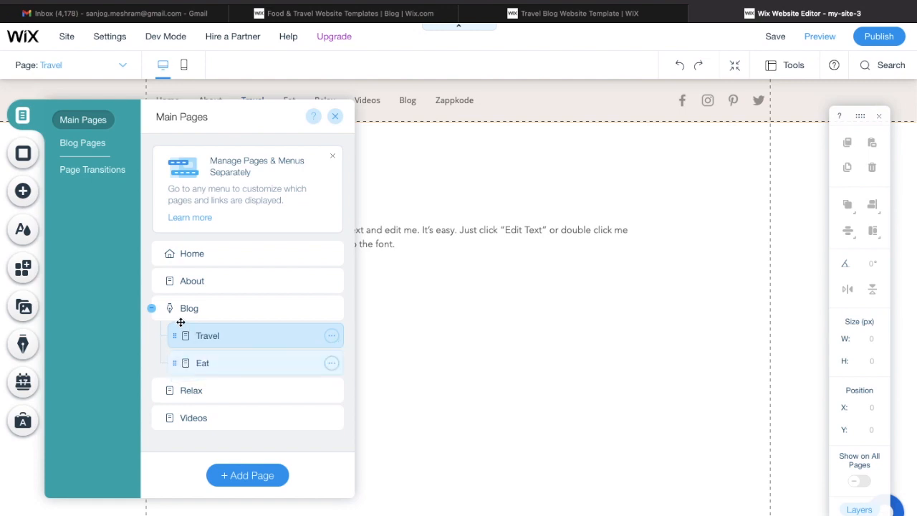
drag(185, 392, 211, 391)
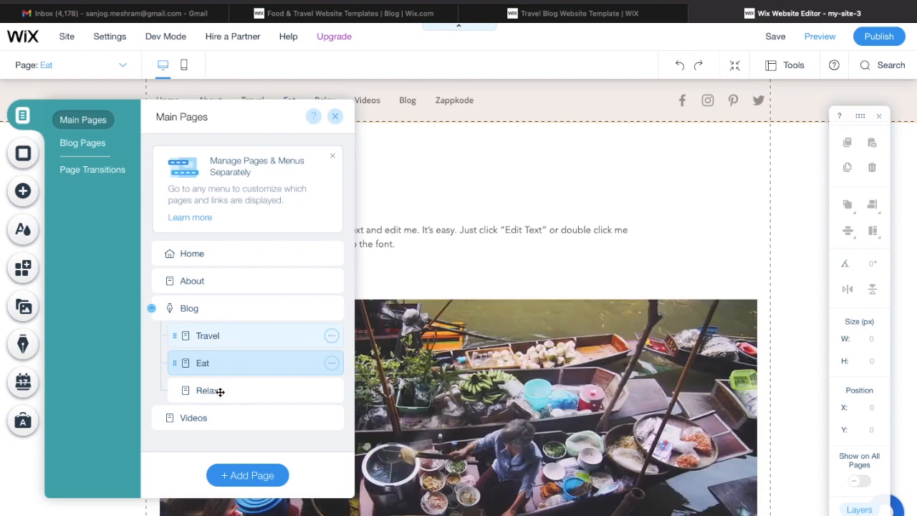
click(220, 391)
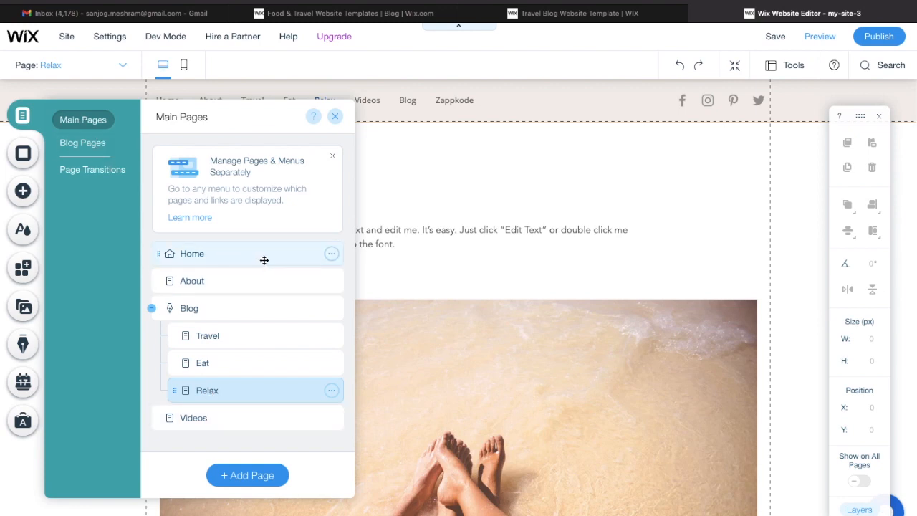
Compare the homepage option in the page settings of Home, About and Blog, and view Home's layout choices
click(332, 257)
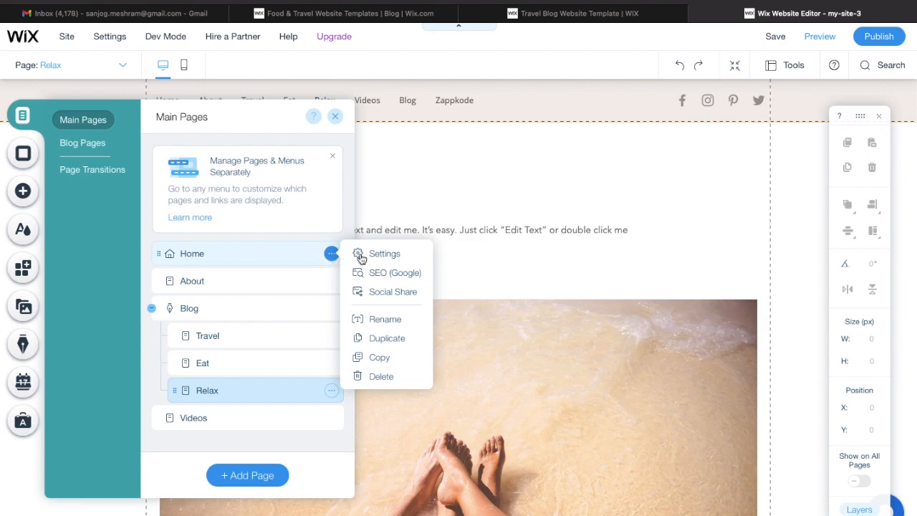
click(392, 258)
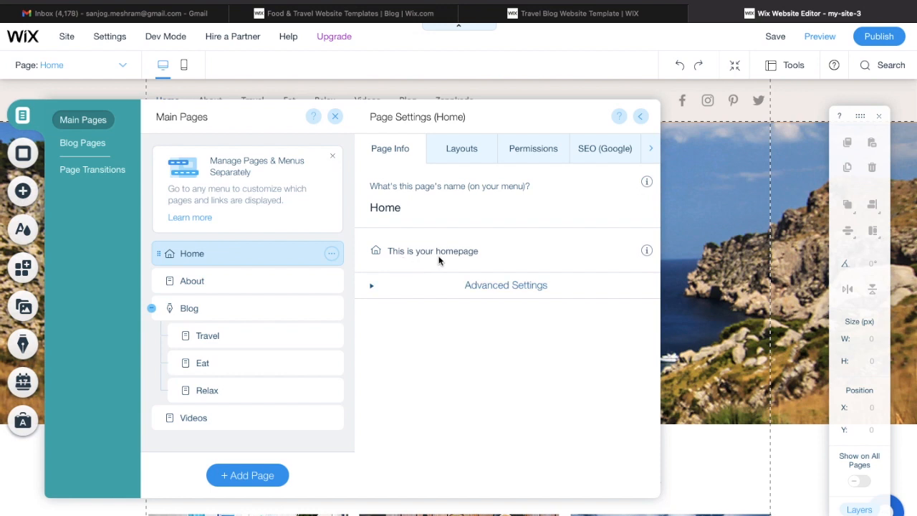
click(197, 283)
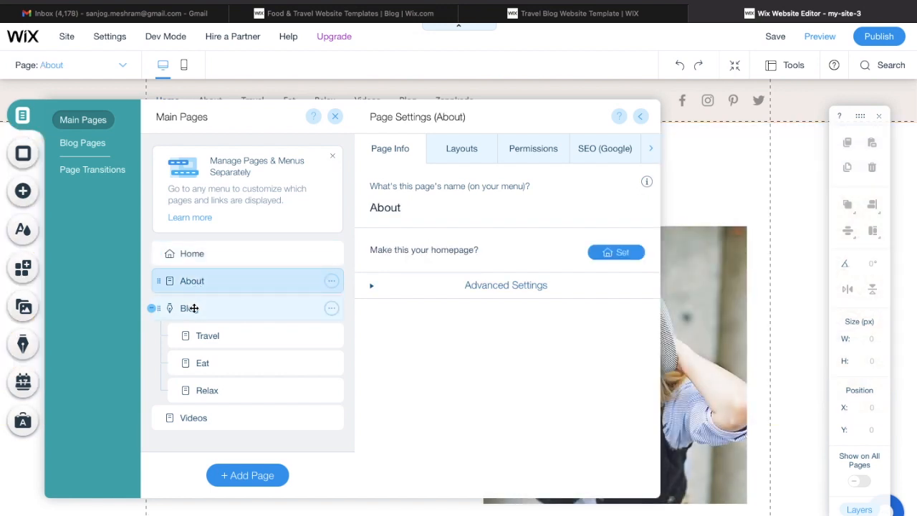
click(190, 308)
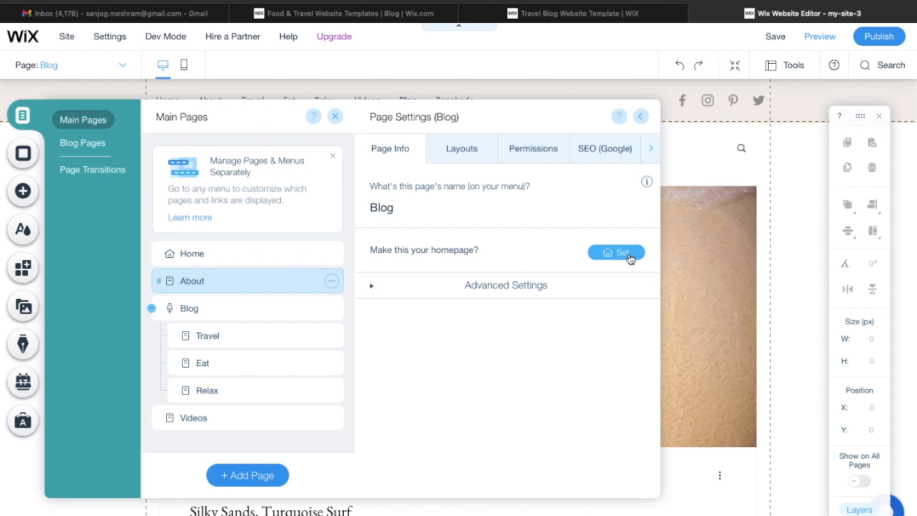
click(201, 255)
click(473, 152)
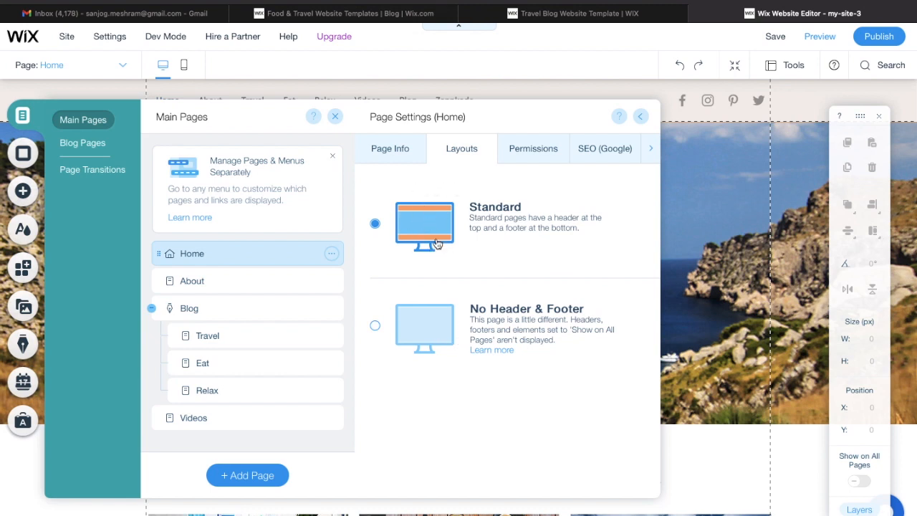
Try the Password Holders and Members Only permissions on the Home page and set it back to Everyone
click(534, 148)
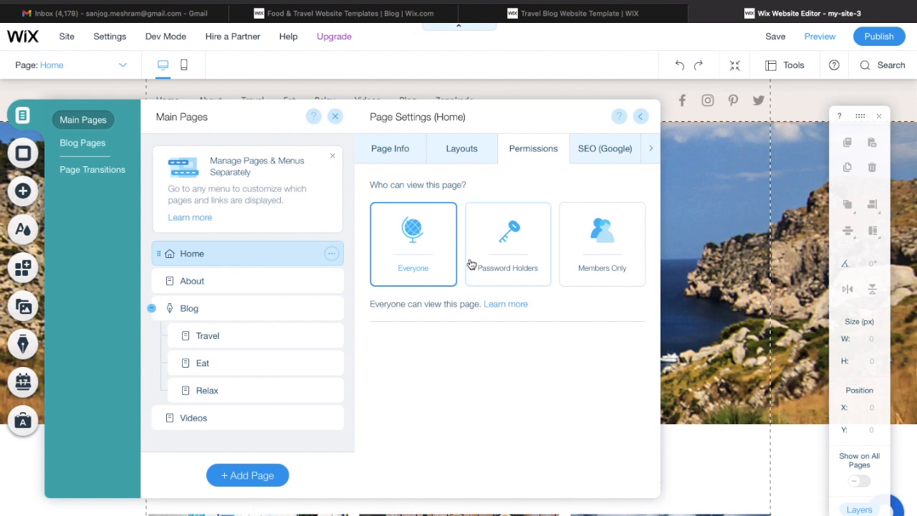
click(517, 240)
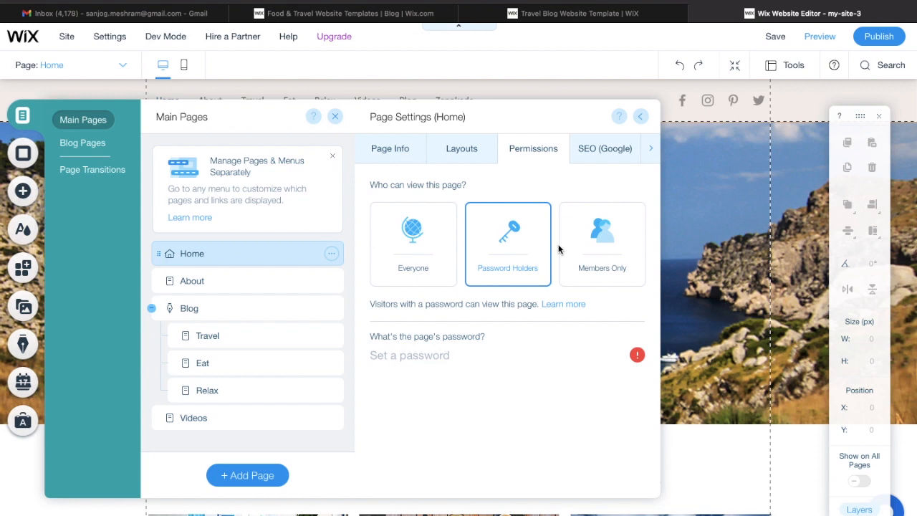
click(602, 237)
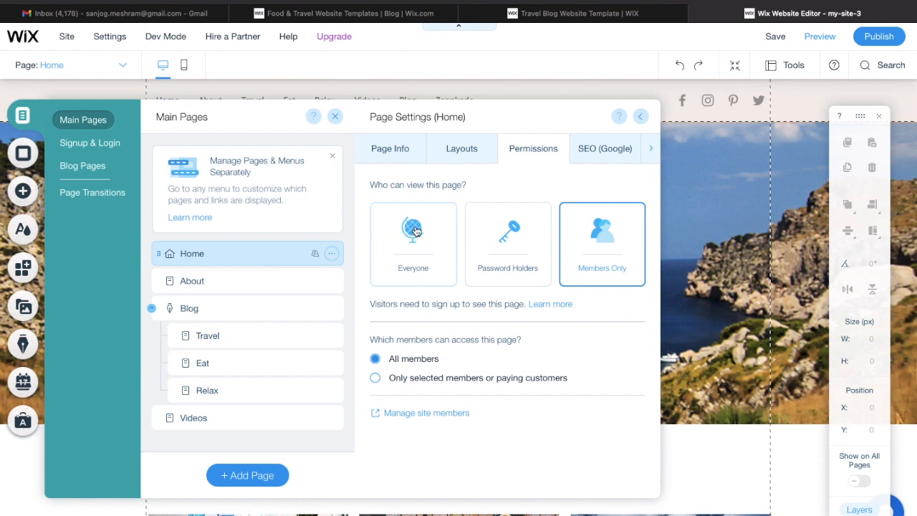
click(416, 230)
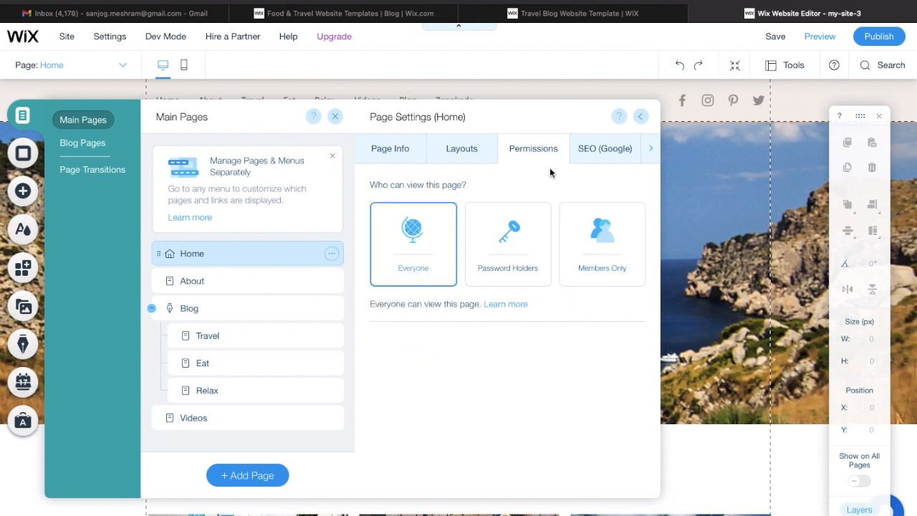
Review the Home page's SEO (Google) settings, switching its visibility in search results off and on again
click(607, 149)
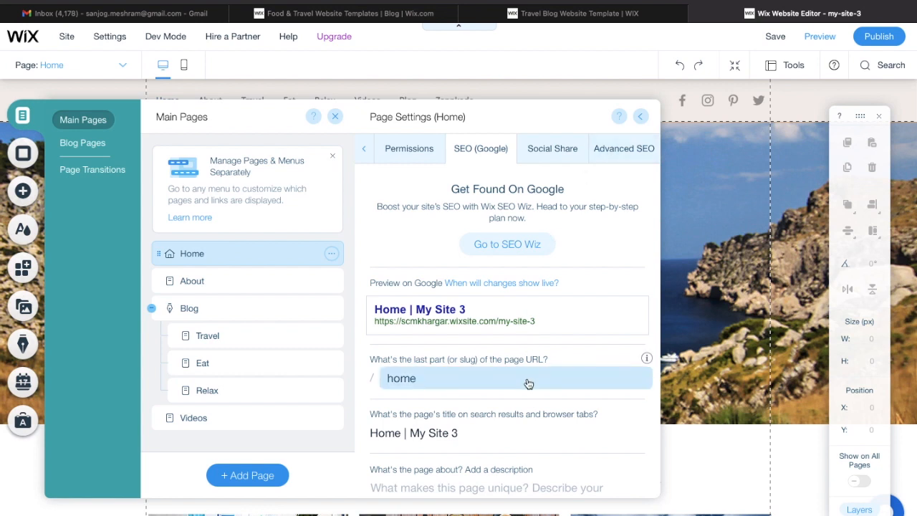
scroll(528, 383, down, 3)
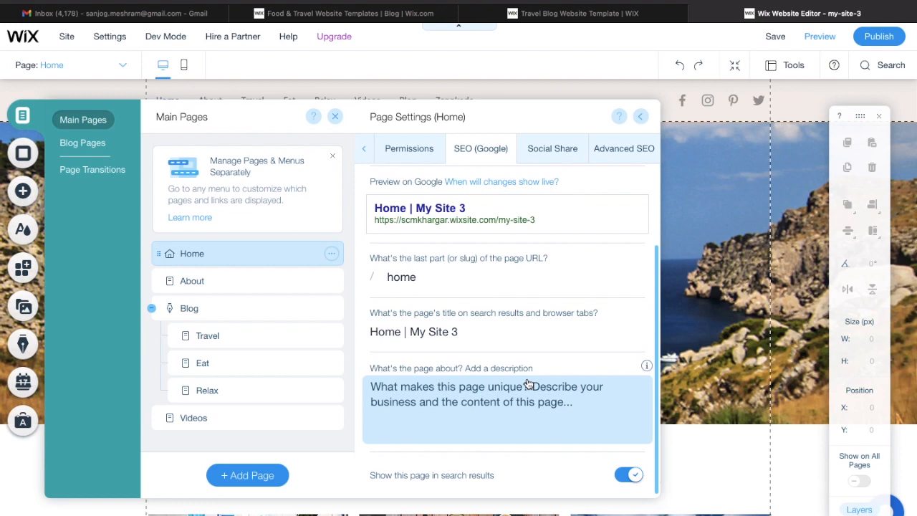
scroll(528, 383, up, 3)
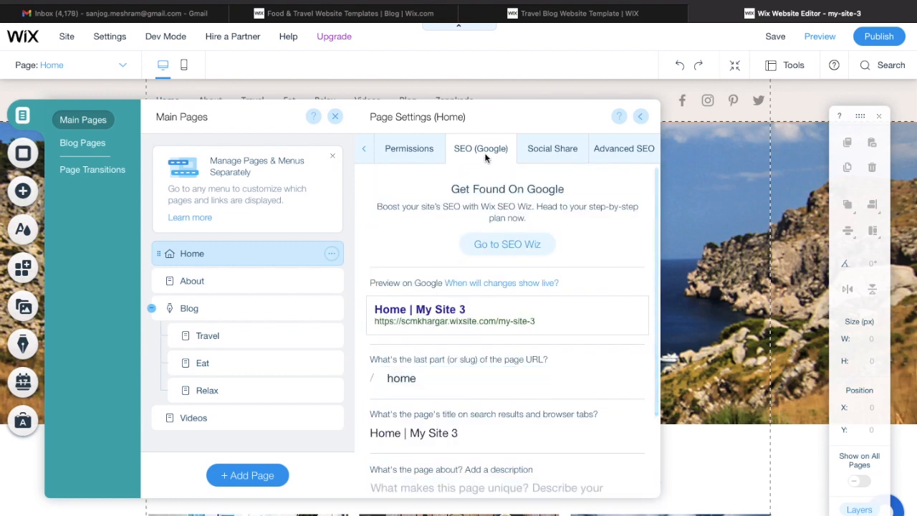
scroll(533, 314, down, 3)
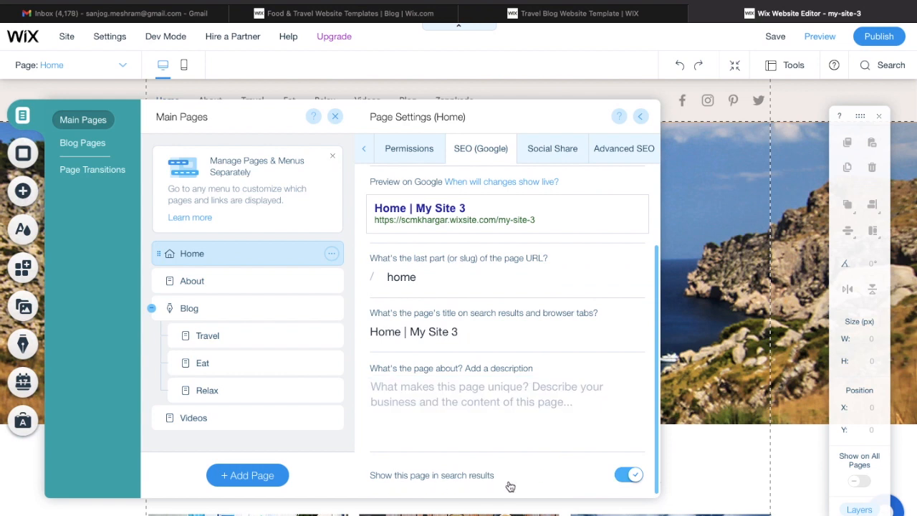
click(635, 479)
click(634, 479)
Change the Home page's title for search results and browser tabs to "Home | Best Travel Agency", leaving the description empty
click(470, 334)
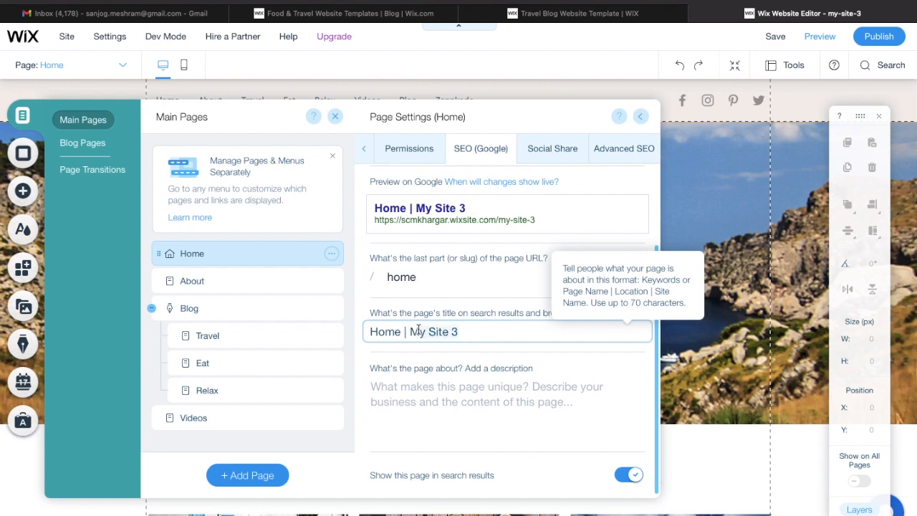
key(BackSpace)
key(BackSpace)
key(BackSpace)
key(BackSpace)
key(BackSpace)
key(BackSpace)
key(BackSpace)
key(BackSpace)
key(BackSpace)
text(B)
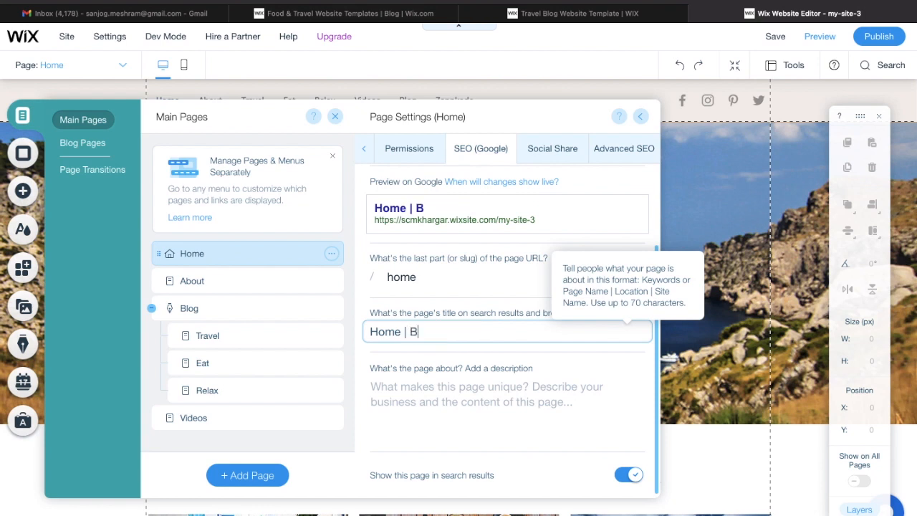
text(est Trav)
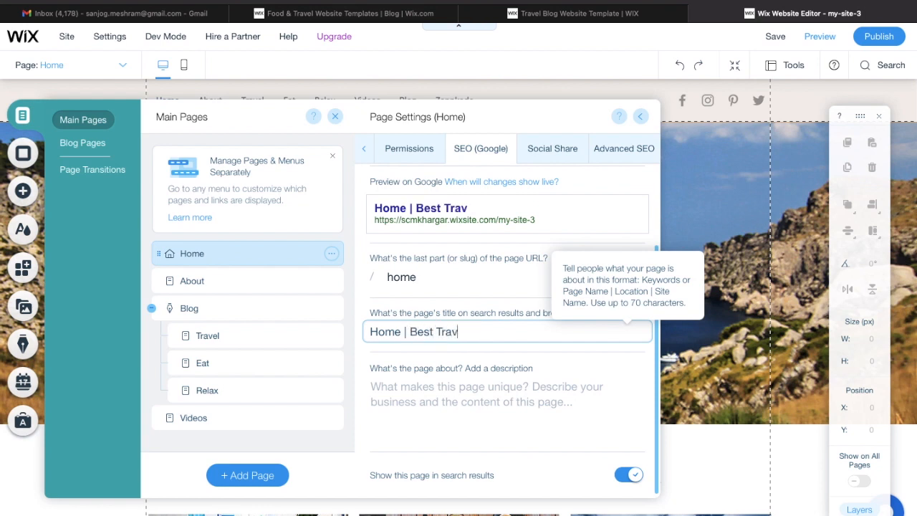
text(el Agency)
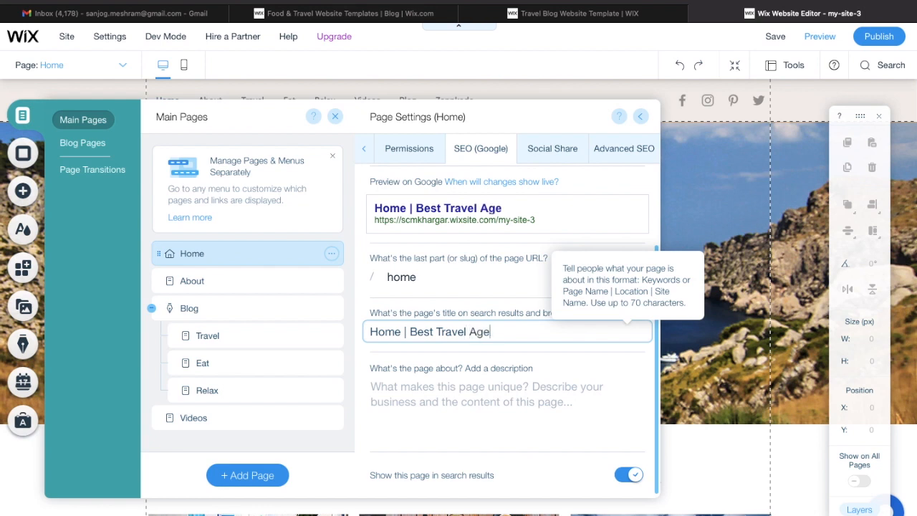
click(498, 409)
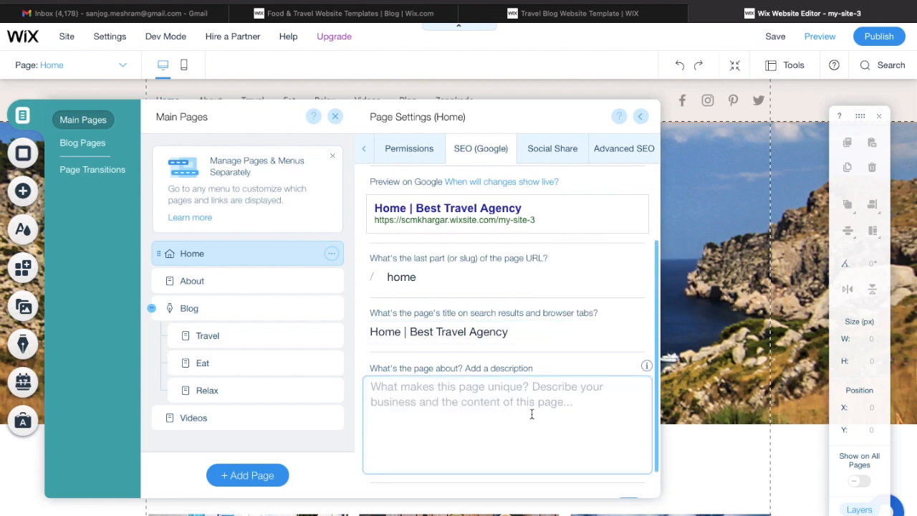
click(358, 409)
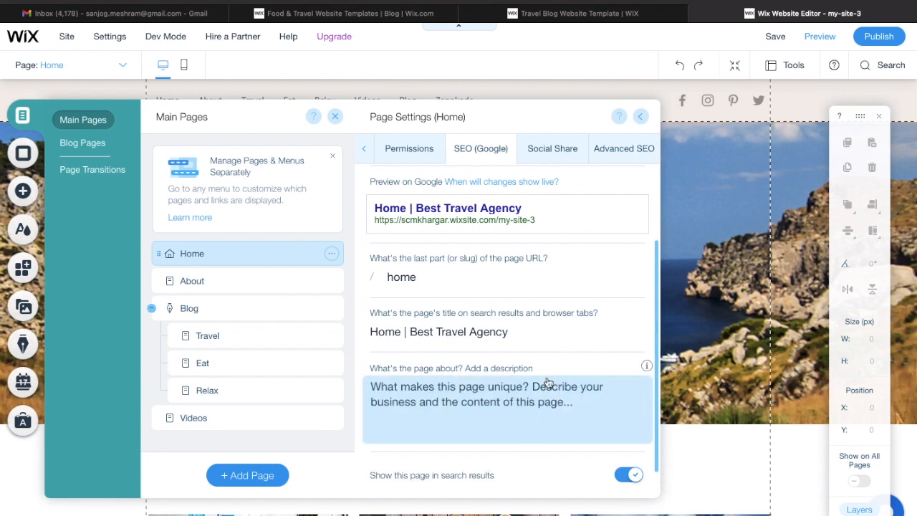
Review the Home page's Social Share settings, including the social preview, page title and description
scroll(533, 383, up, 3)
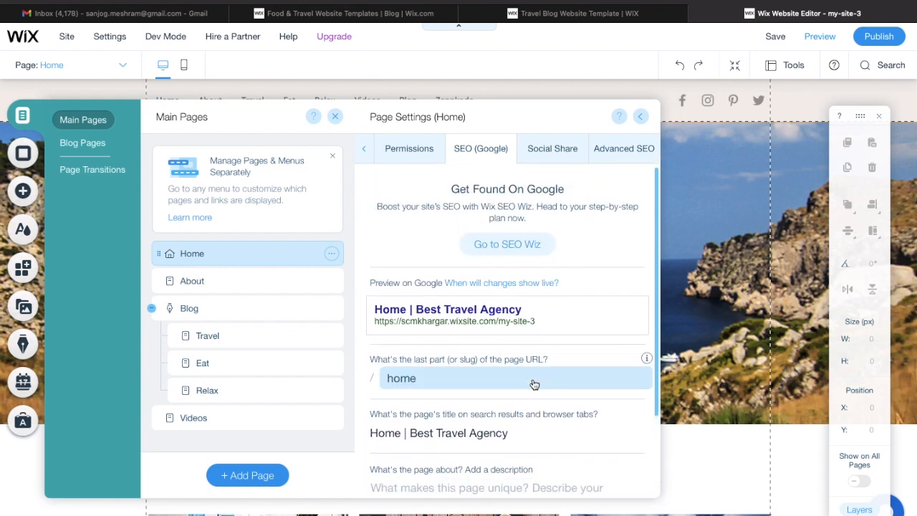
click(560, 152)
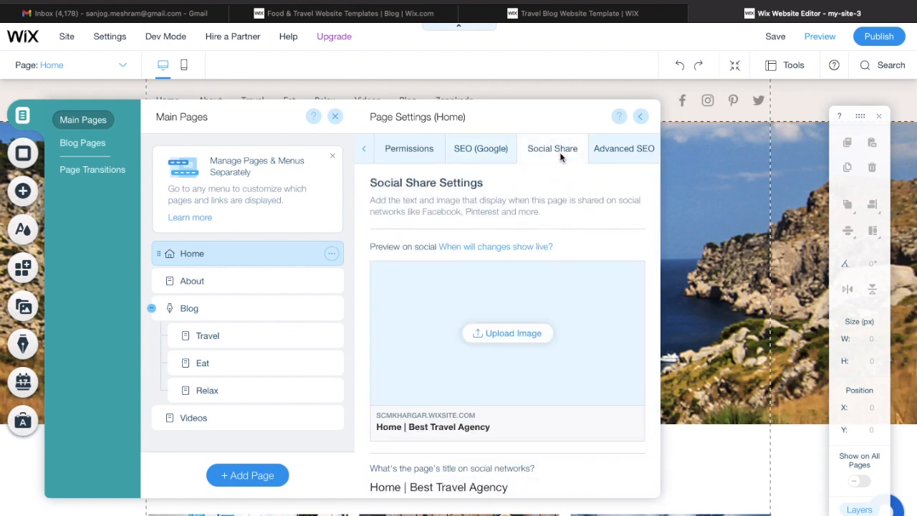
scroll(487, 380, down, 3)
scroll(487, 380, up, 2)
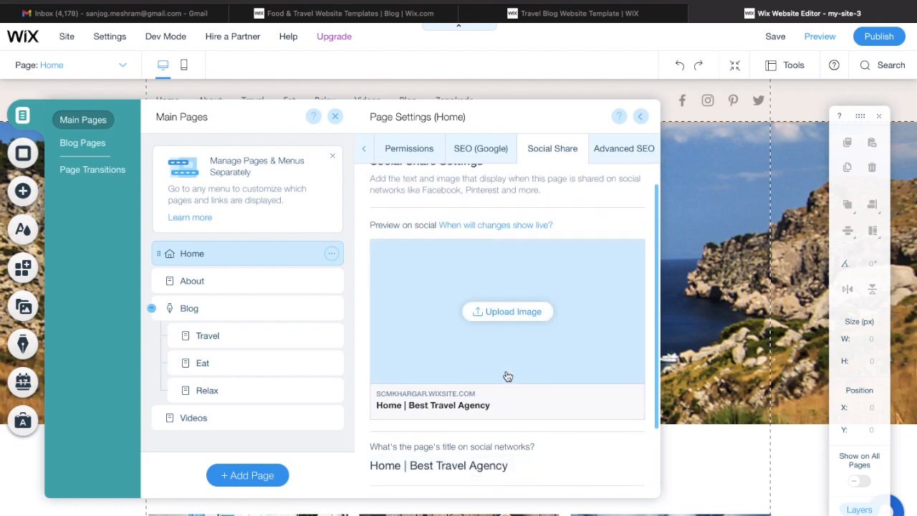
scroll(507, 375, down, 2)
scroll(508, 376, up, 1)
scroll(507, 376, up, 2)
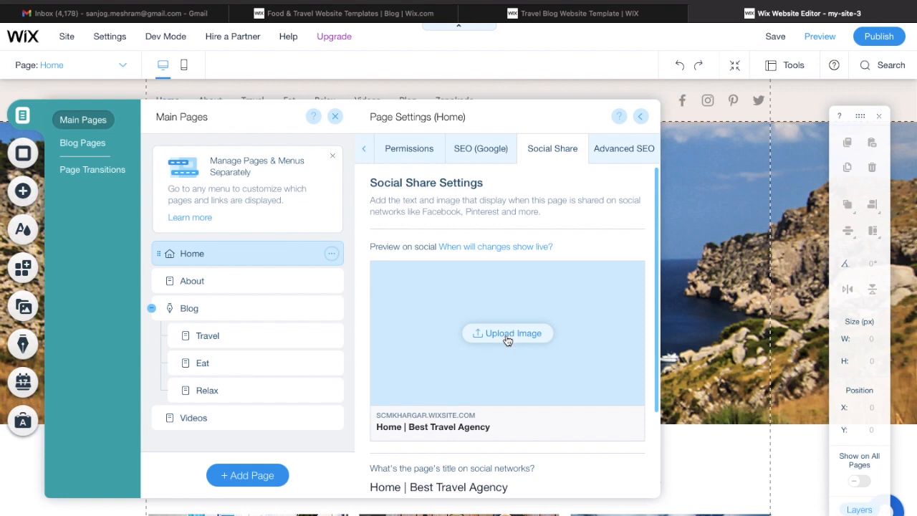
Look at the media library and upload sources for the Home page's social share image without choosing one
click(507, 334)
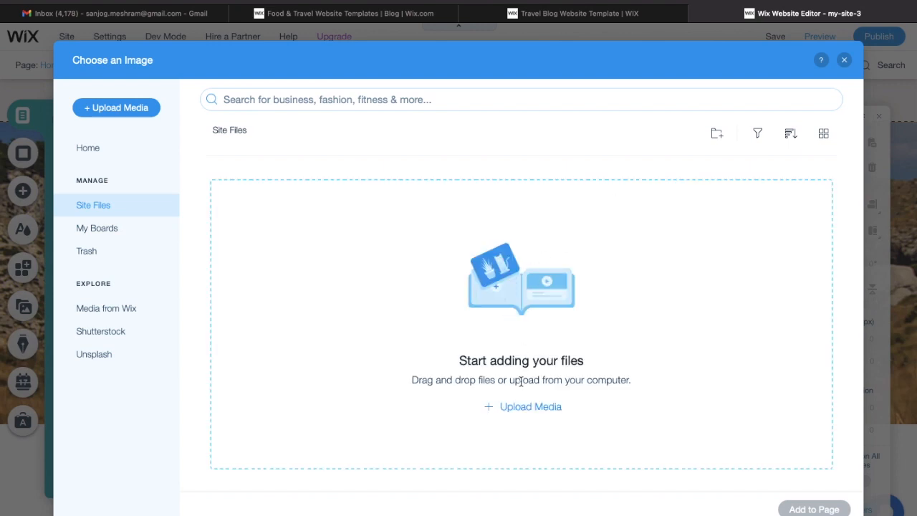
scroll(520, 380, down, 1)
scroll(527, 406, up, 1)
click(528, 407)
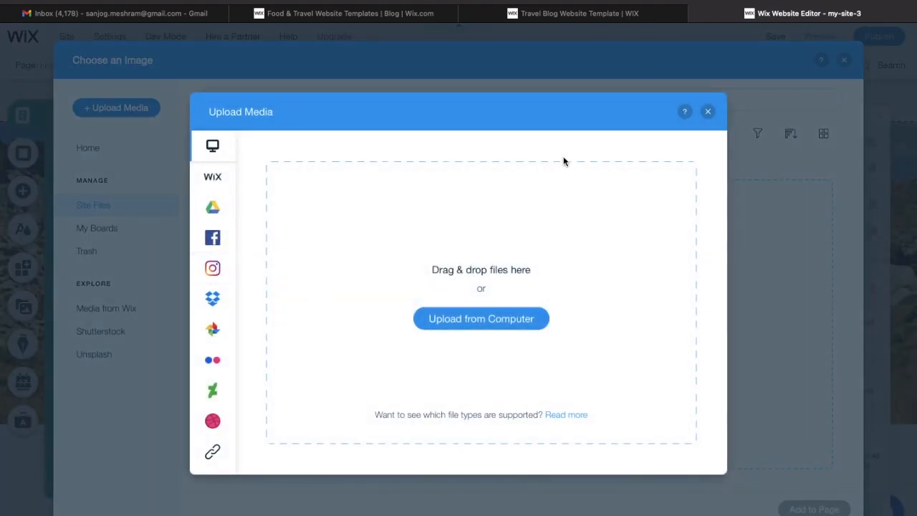
click(709, 110)
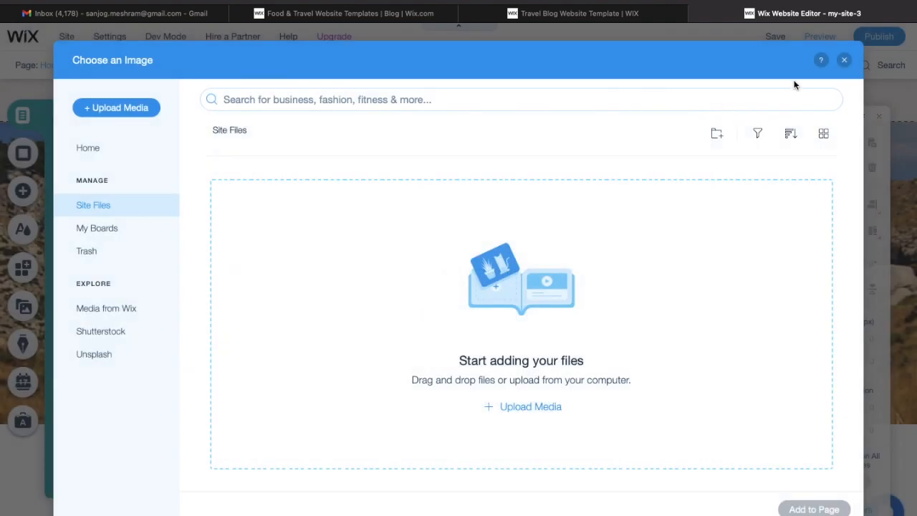
click(844, 62)
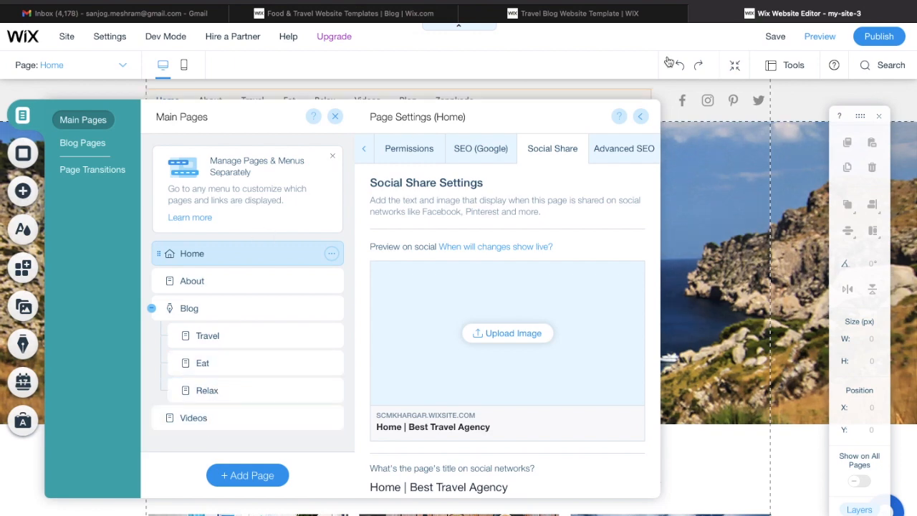
Close the Home page's settings and the page list, and save the site
scroll(454, 323, down, 3)
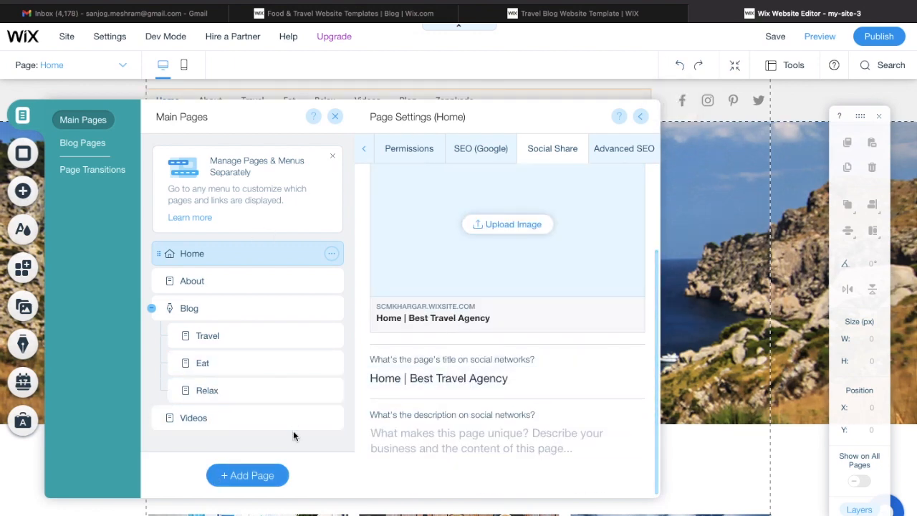
click(641, 116)
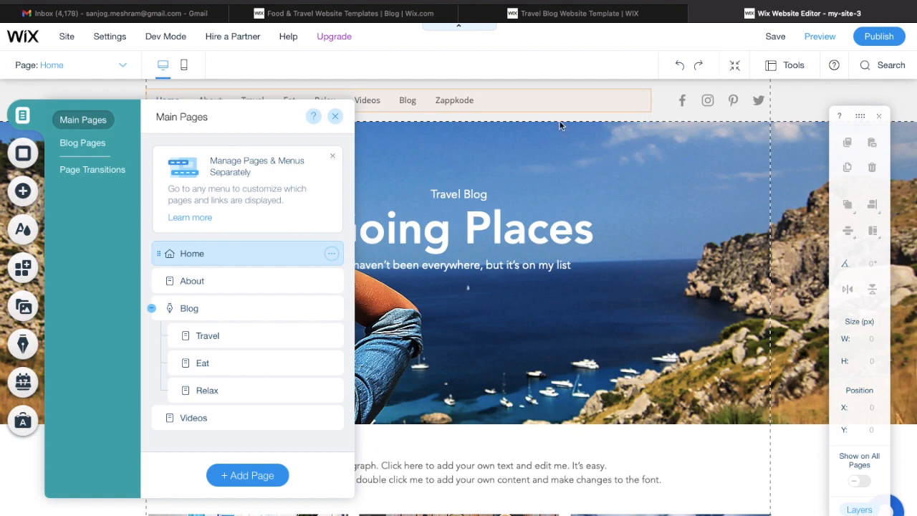
click(337, 117)
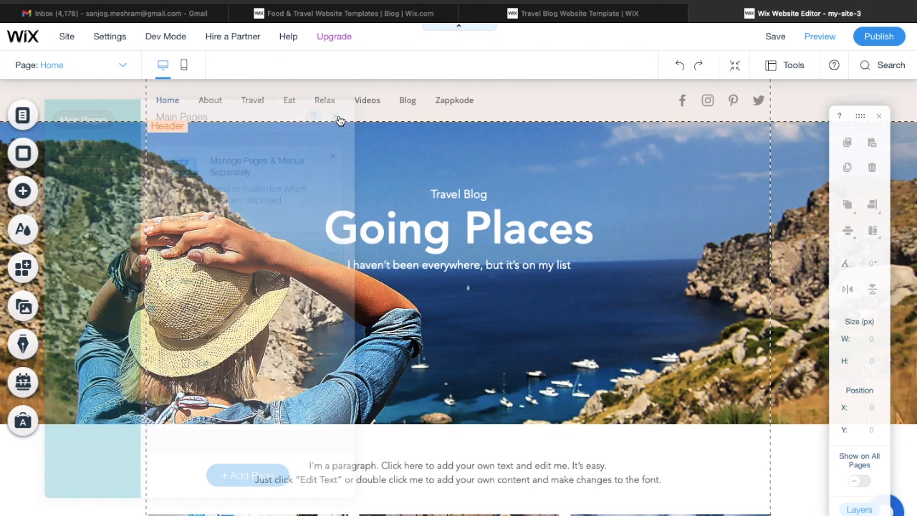
click(773, 39)
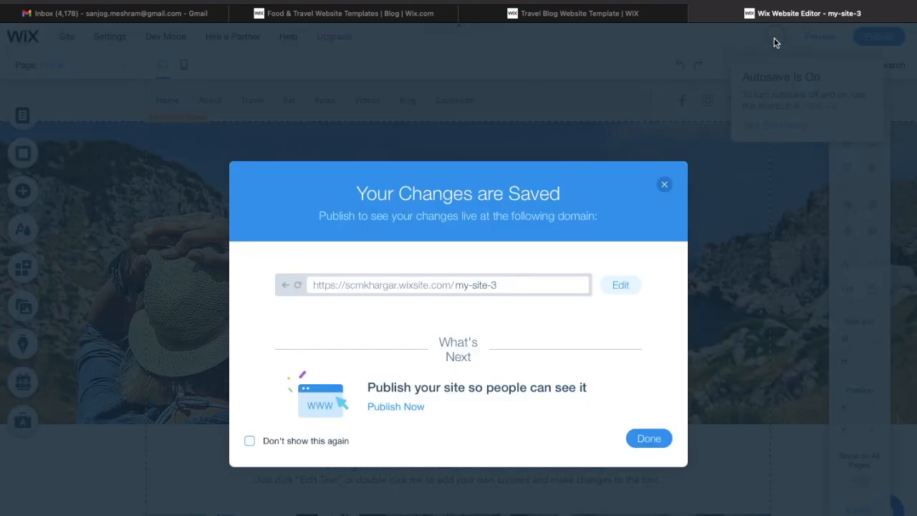
click(649, 438)
Add the red YouTube icon from Wix's social icons to the header's social bar
click(729, 99)
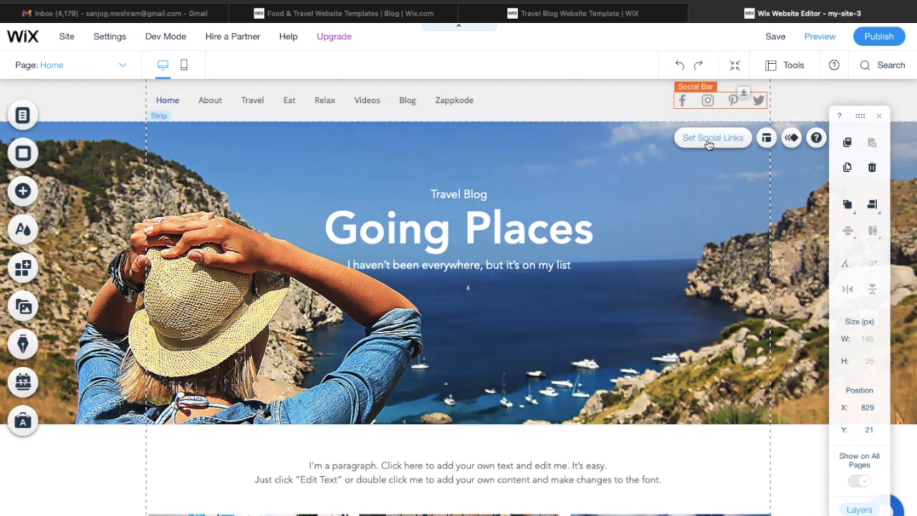
click(709, 140)
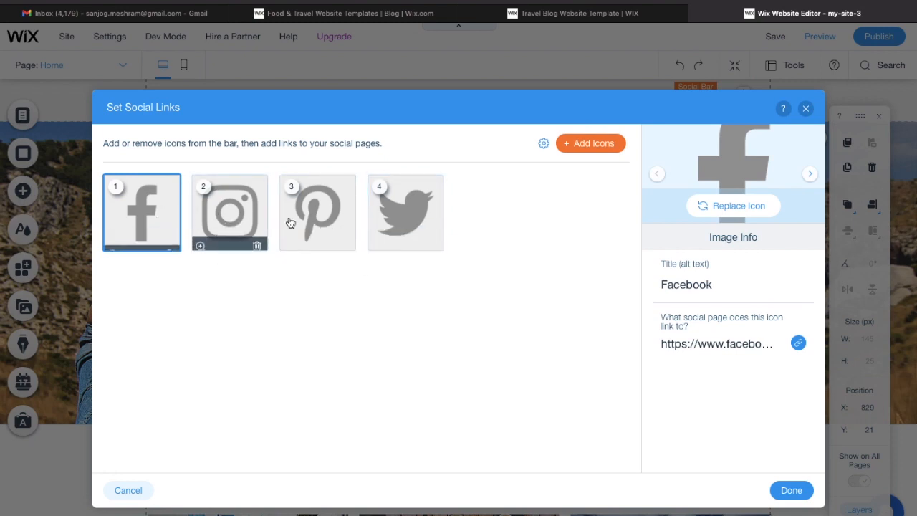
click(603, 147)
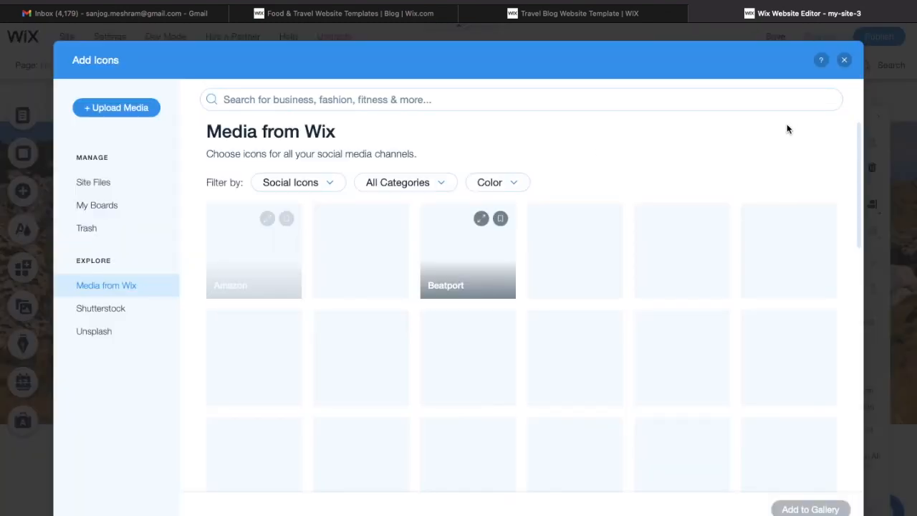
scroll(623, 287, down, 6)
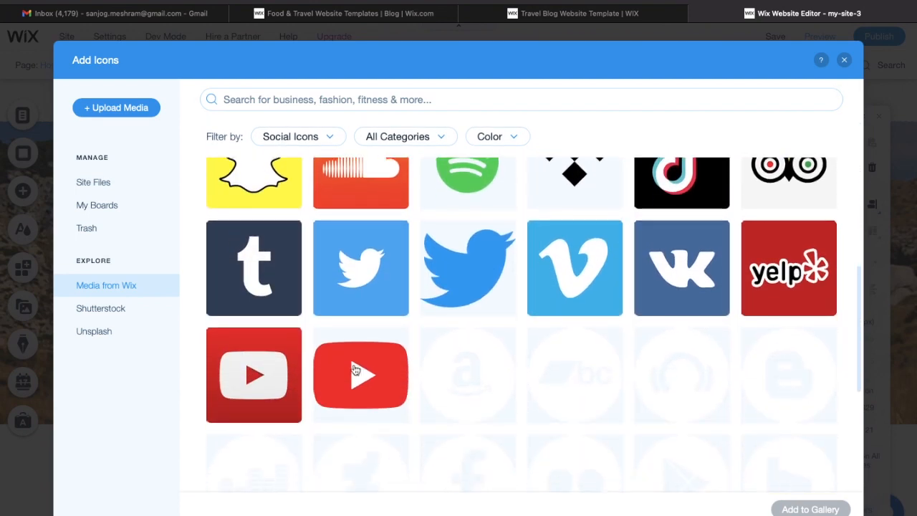
scroll(355, 370, up, 1)
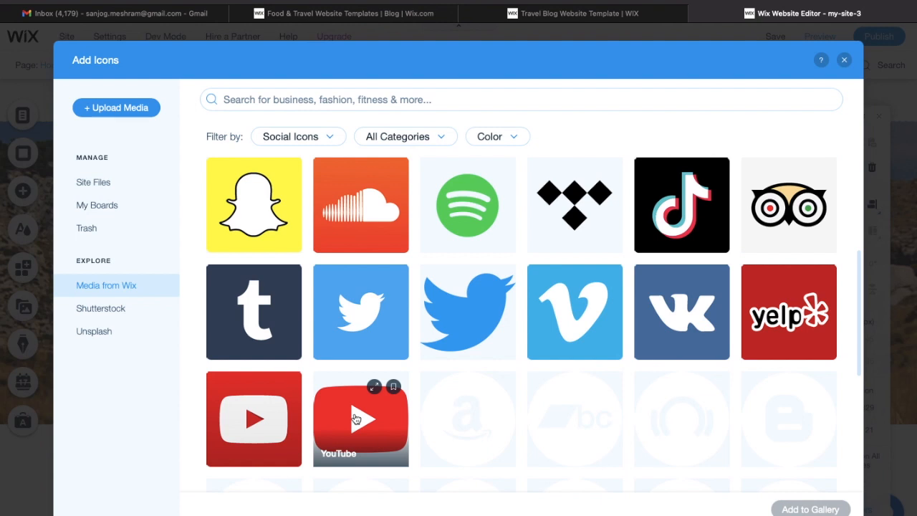
click(355, 419)
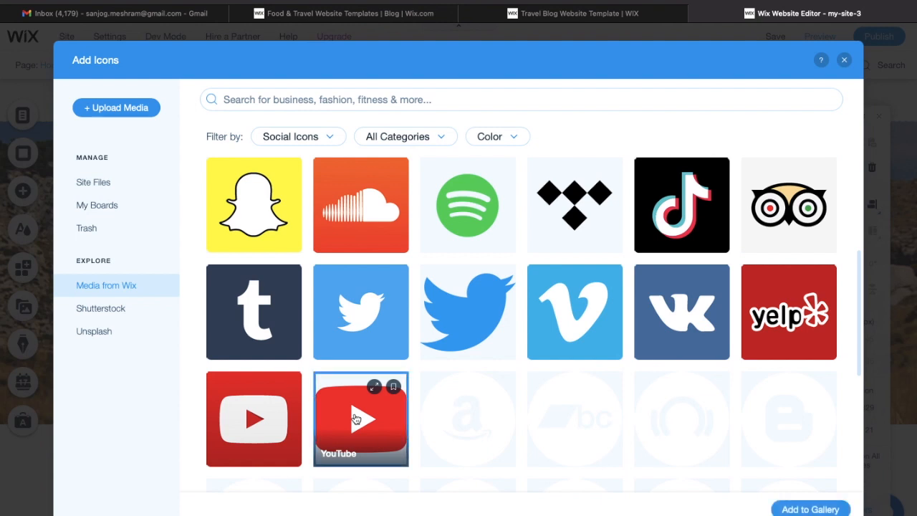
click(817, 509)
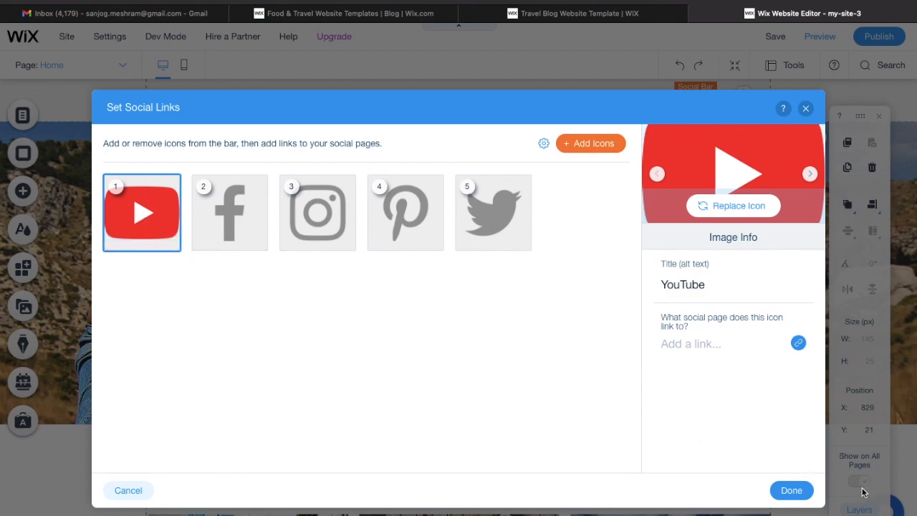
click(792, 490)
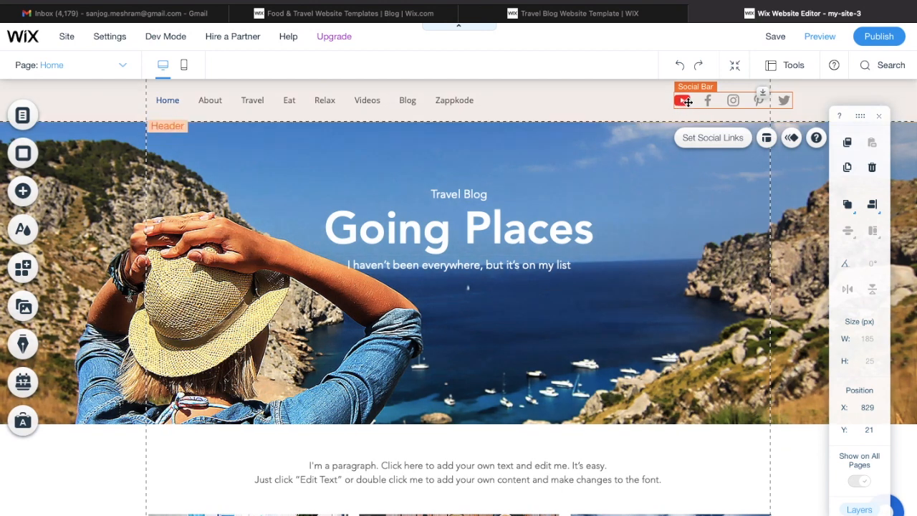
click(726, 139)
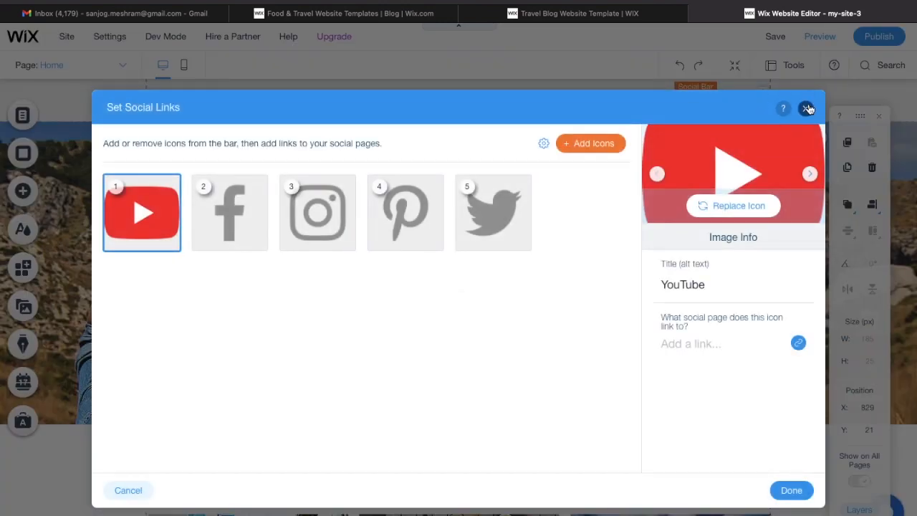
click(806, 108)
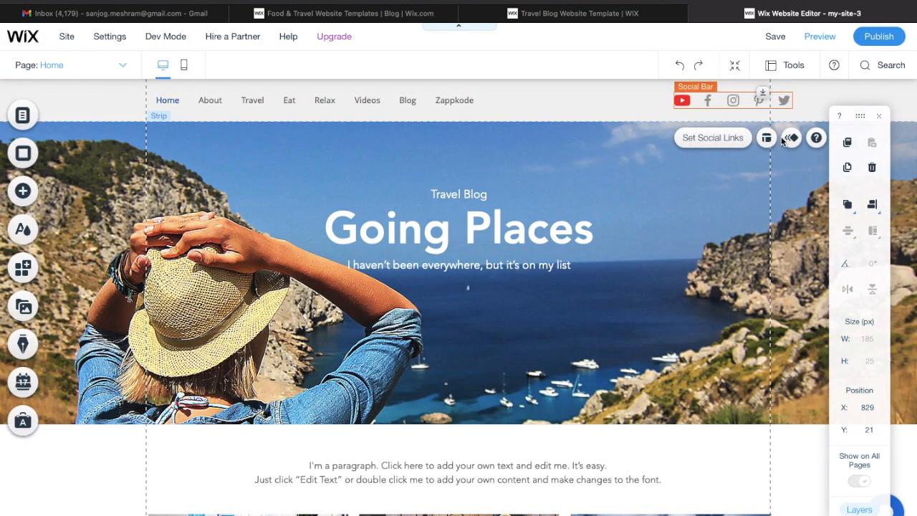
Try 30 px icons and a vertical layout for the social bar, and return it to horizontal
click(767, 139)
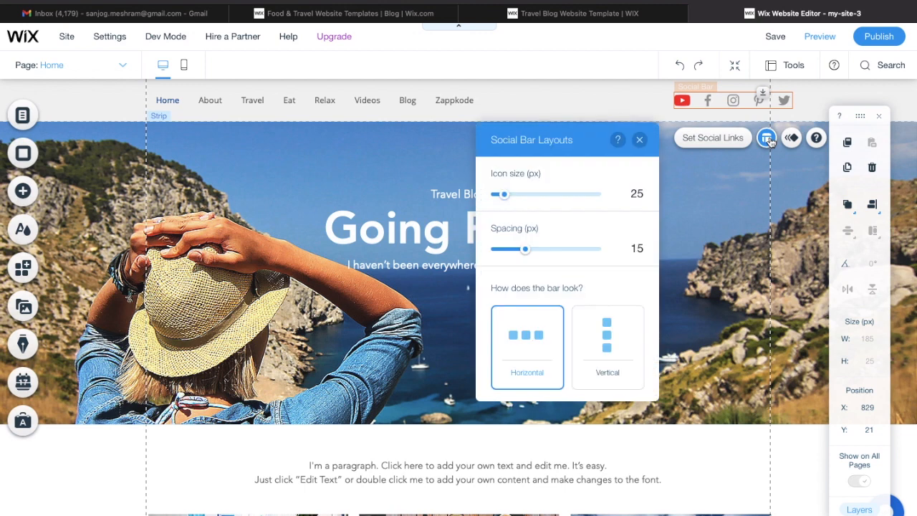
mouse_move(506, 194)
mouse_down()
mouse_move(563, 188)
mouse_move(500, 191)
mouse_move(509, 194)
mouse_up()
mouse_move(528, 253)
mouse_down()
mouse_move(583, 250)
mouse_move(526, 251)
mouse_up()
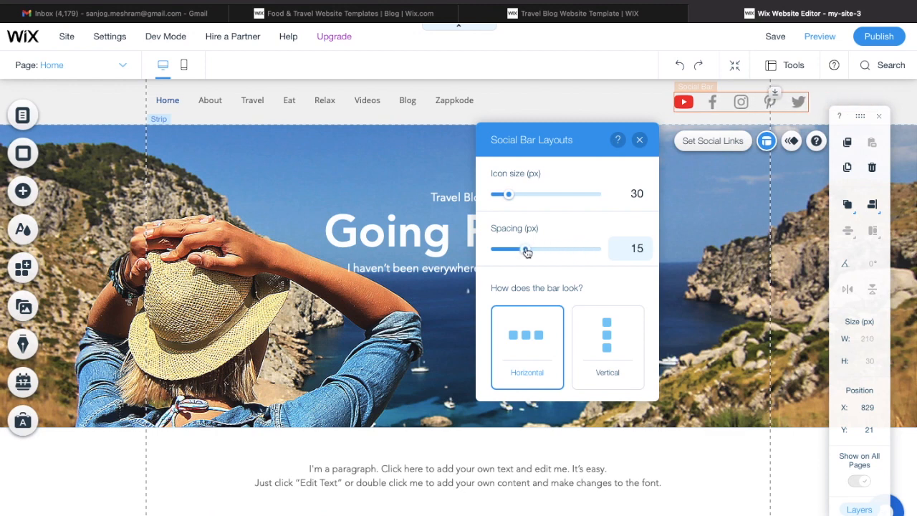
click(614, 333)
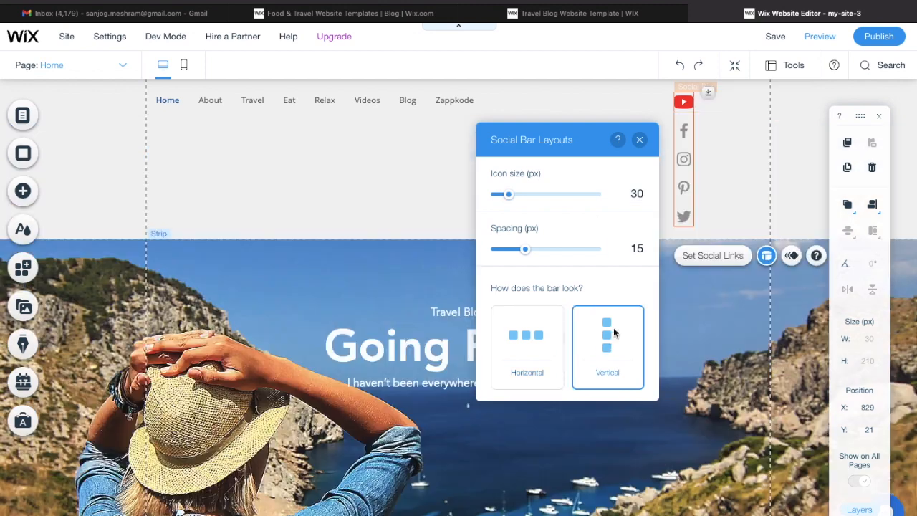
click(541, 336)
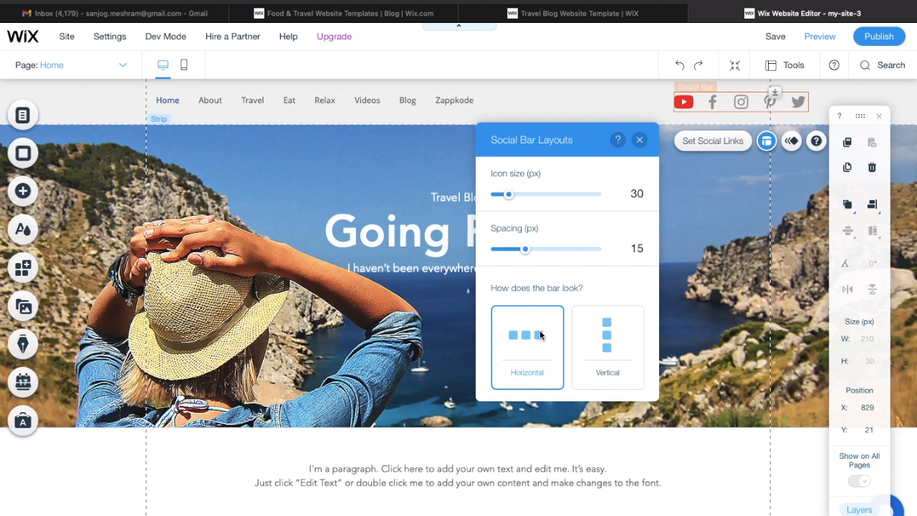
Set the social bar's spacing to 14 px and its icon size to 25 px, and save the site
drag(527, 252, 522, 250)
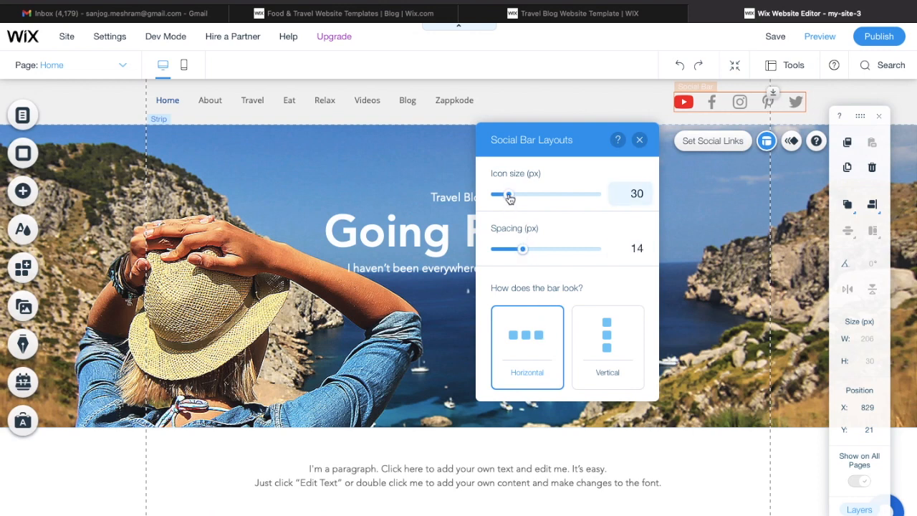
drag(510, 198, 505, 197)
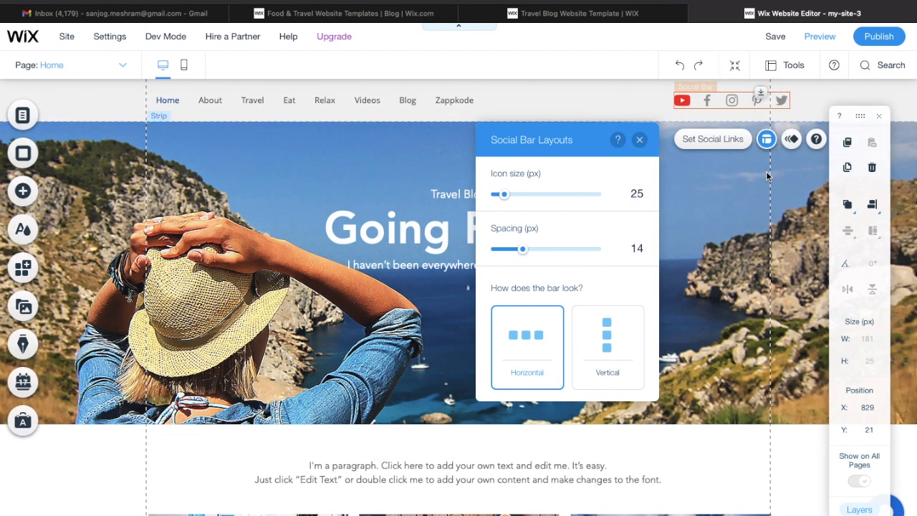
click(776, 39)
click(639, 139)
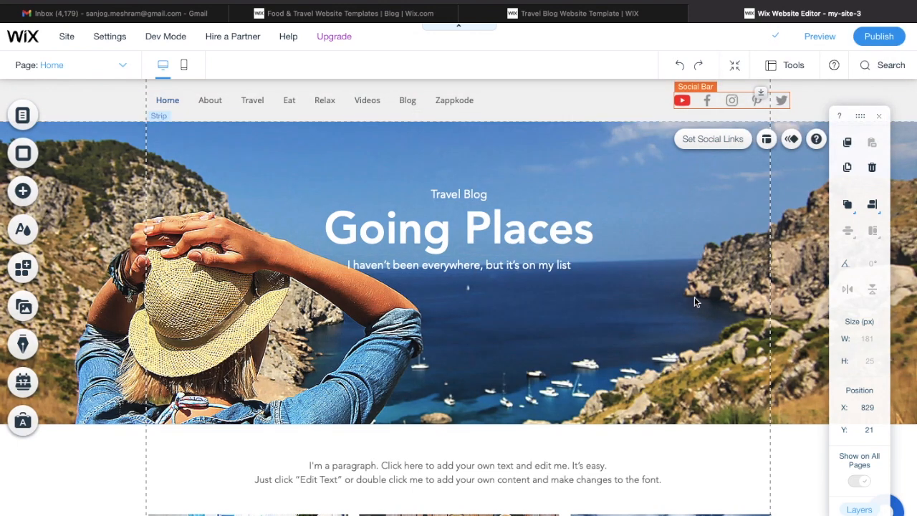
Open the Home page's background options, browse the suggested backgrounds and colors, and bring up the image library
click(462, 195)
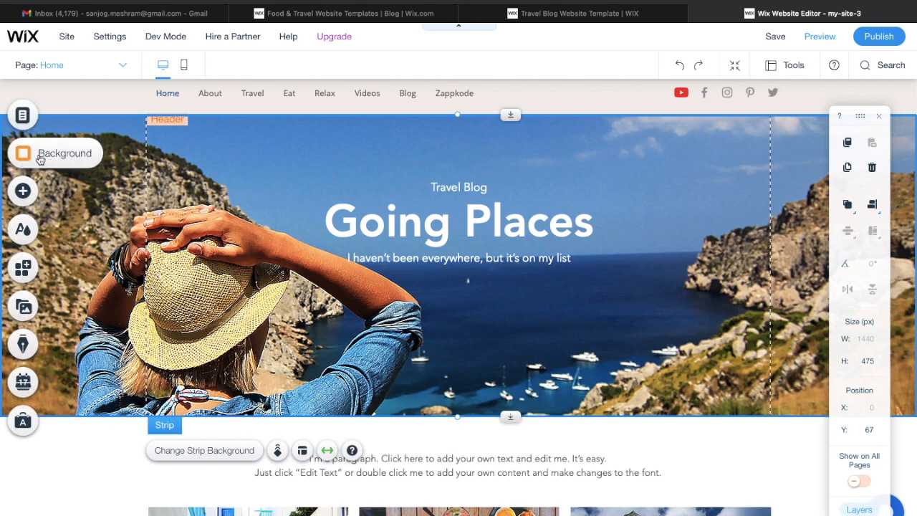
click(43, 158)
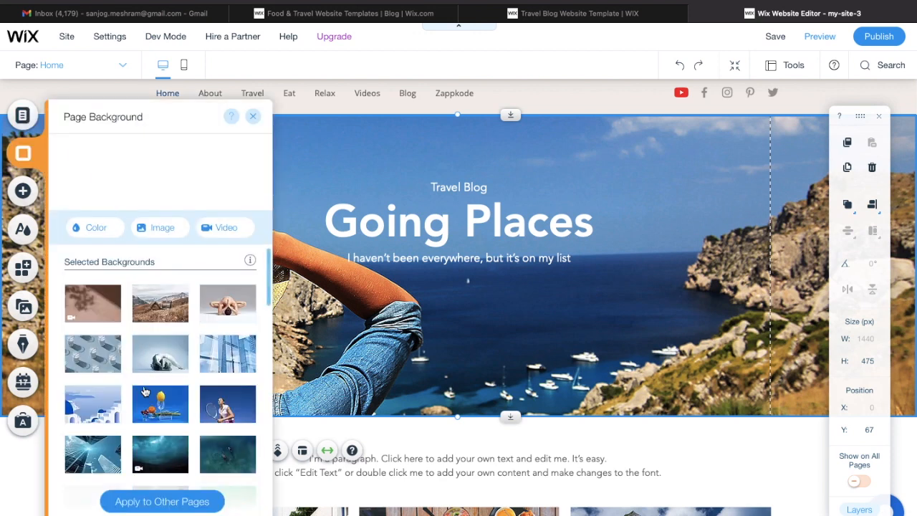
mouse_move(144, 391)
scroll(144, 391, down, 5)
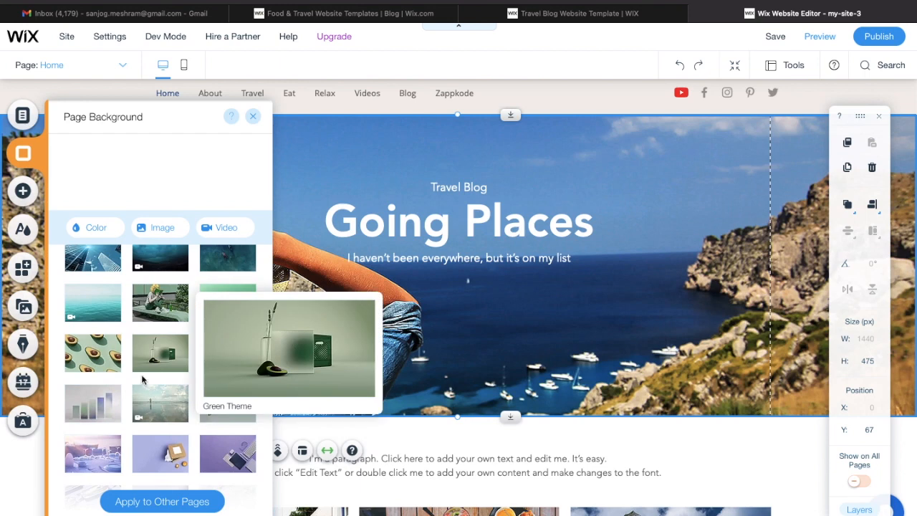
click(95, 226)
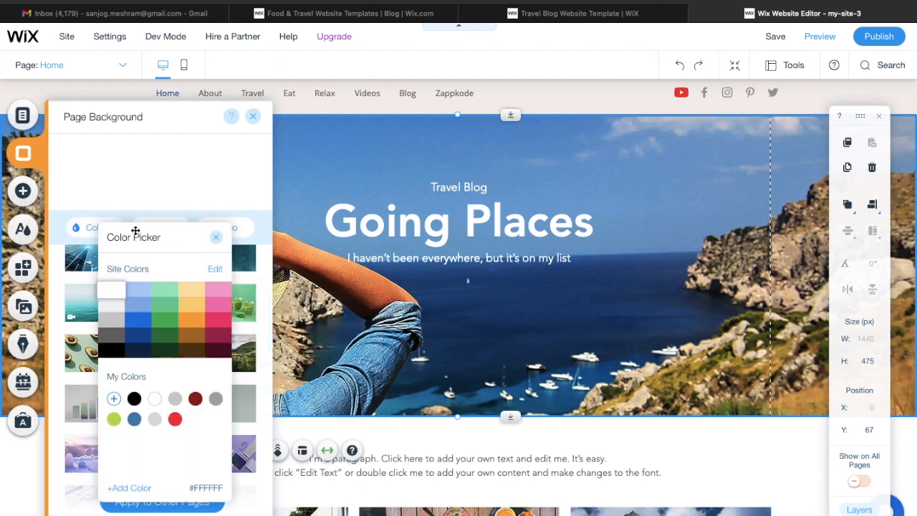
click(92, 226)
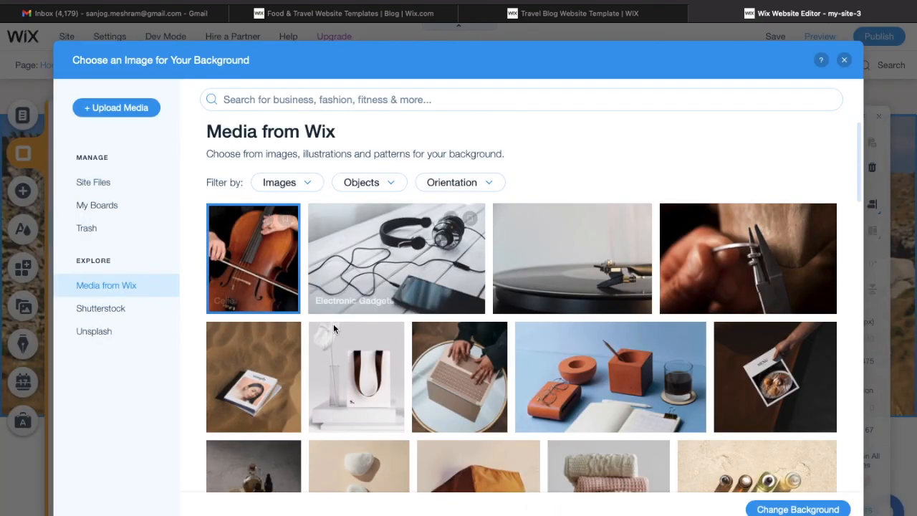
Check the image type filter and search Wix's background images for "Travel"
scroll(333, 328, down, 1)
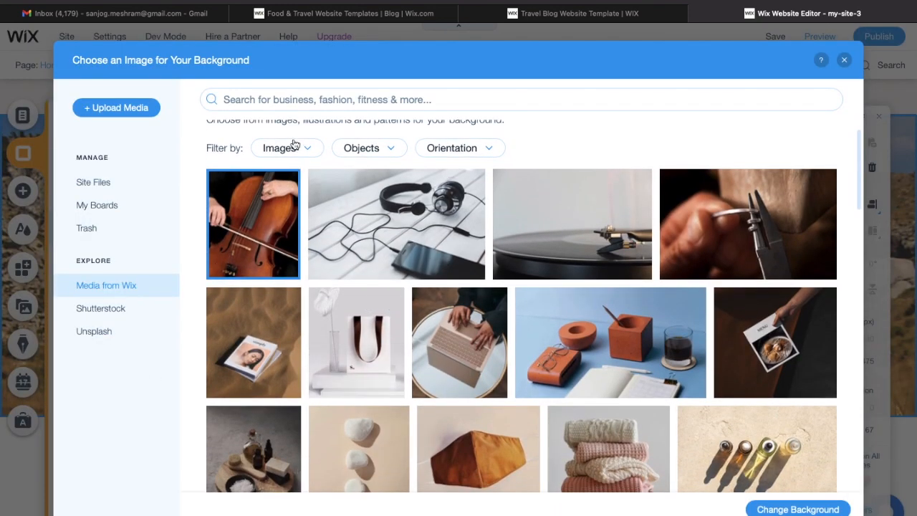
click(303, 147)
click(303, 148)
scroll(387, 198, up, 1)
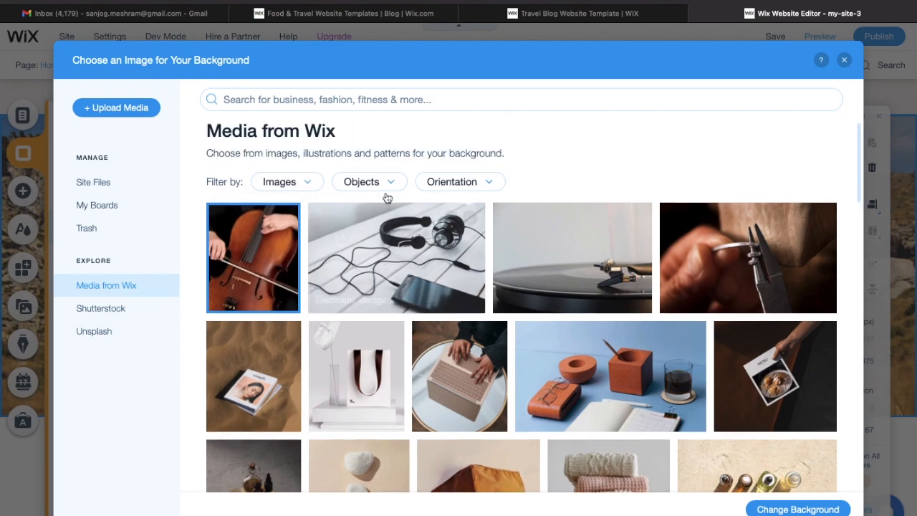
click(344, 101)
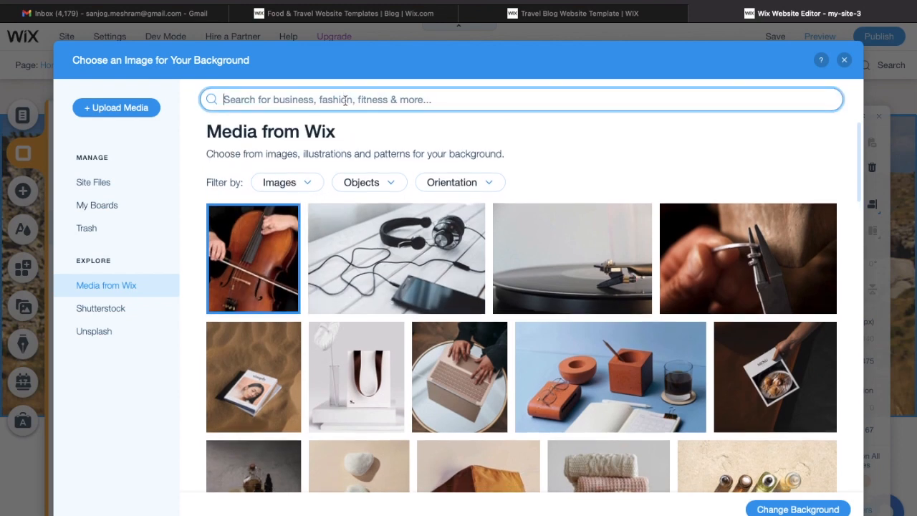
text(Travel)
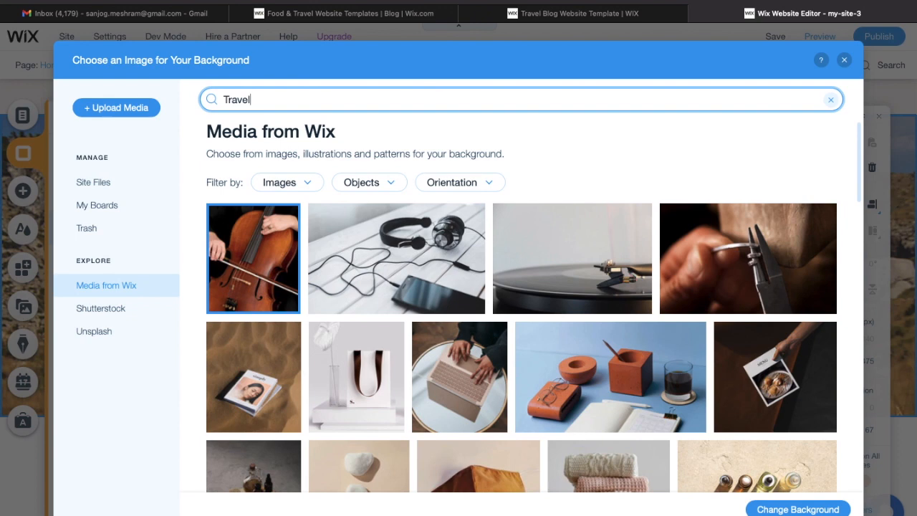
key(Return)
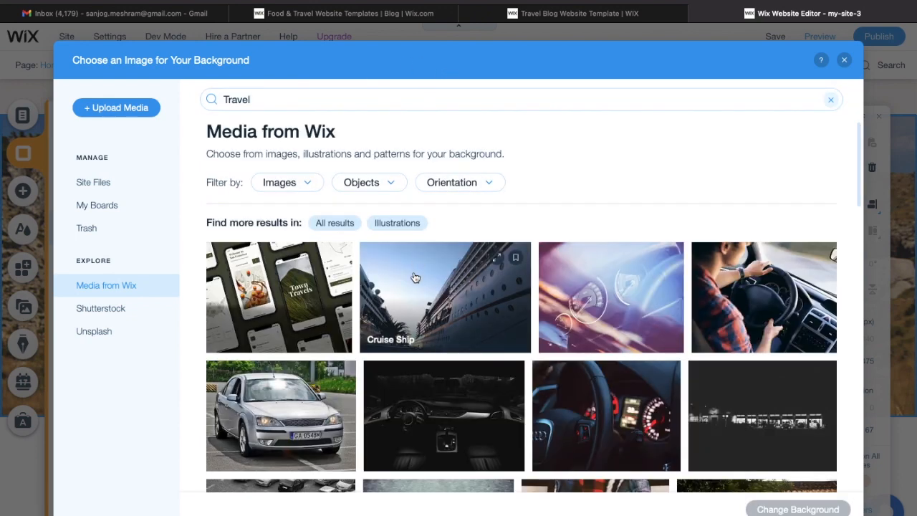
Browse the travel images, set the Cruise Ship image as the Home page's background, and close the background options
scroll(414, 276, down, 5)
scroll(413, 276, down, 10)
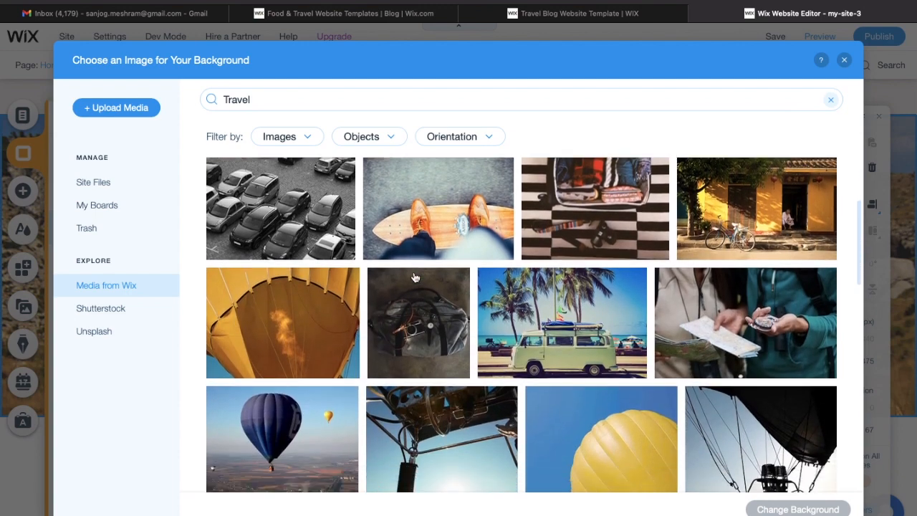
scroll(413, 276, down, 10)
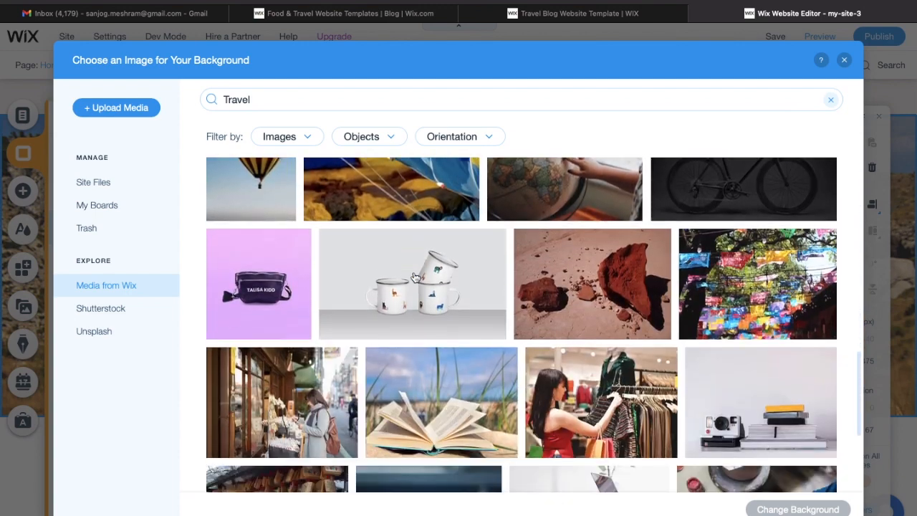
scroll(415, 277, down, 3)
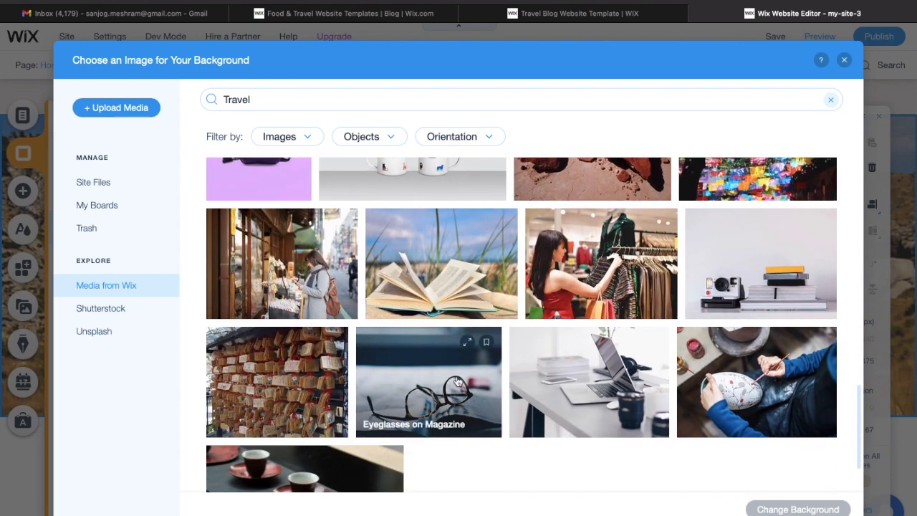
scroll(566, 338, up, 20)
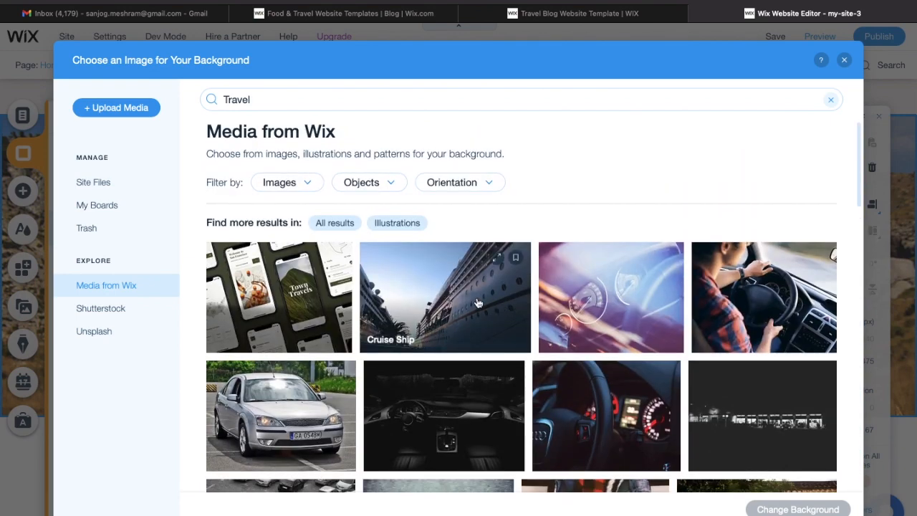
click(477, 304)
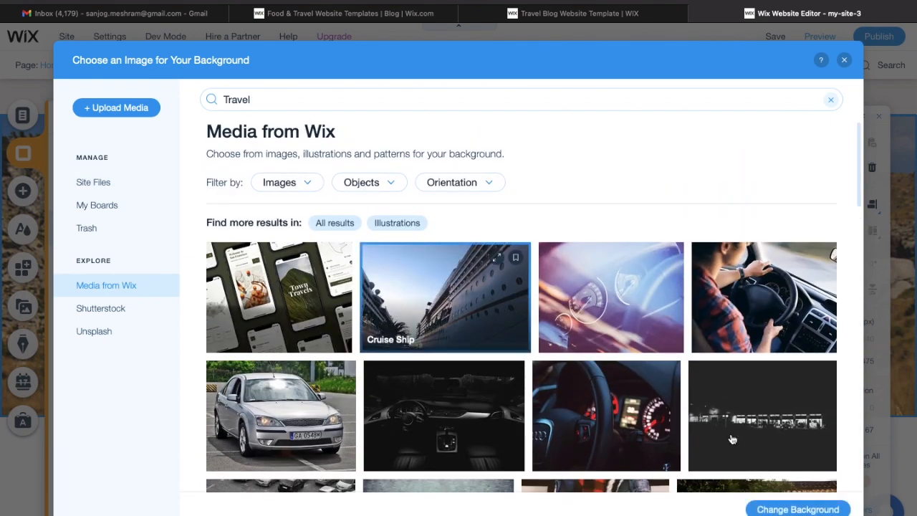
click(797, 510)
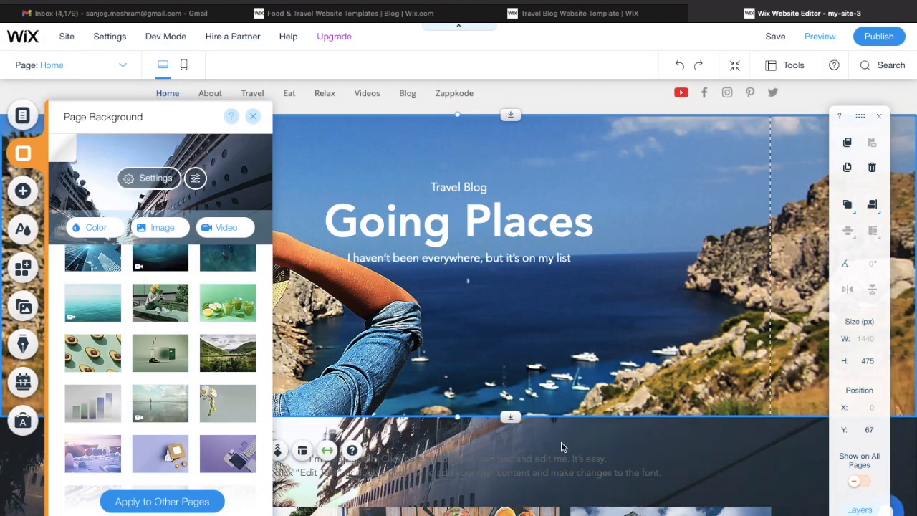
click(253, 119)
Replace the "Going Places" strip's background with the "Traveling" video from Wix's travel videos, and close the strip's background options
scroll(484, 241, down, 1)
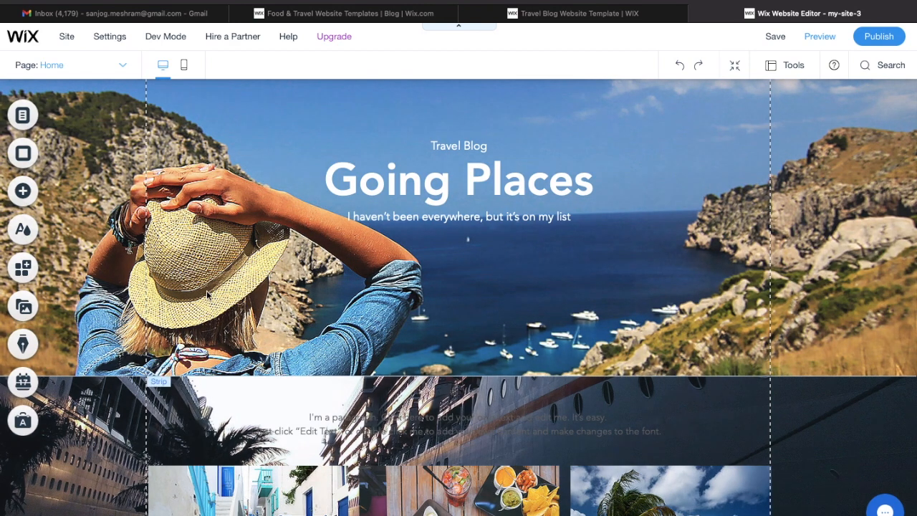
click(166, 391)
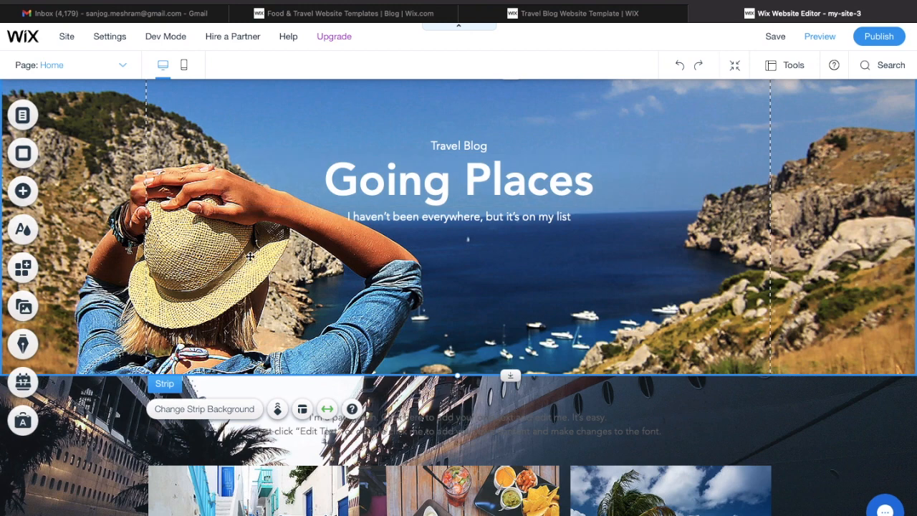
click(194, 412)
scroll(778, 363, down, 5)
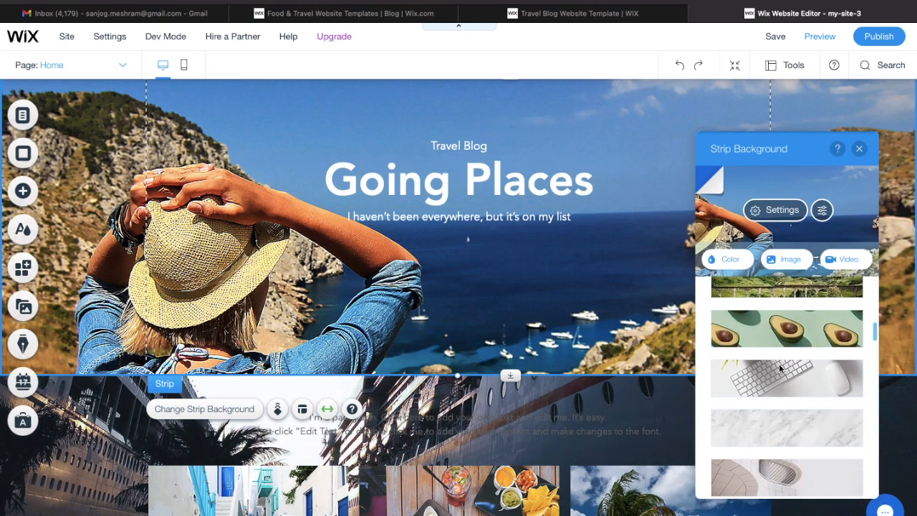
scroll(779, 364, up, 5)
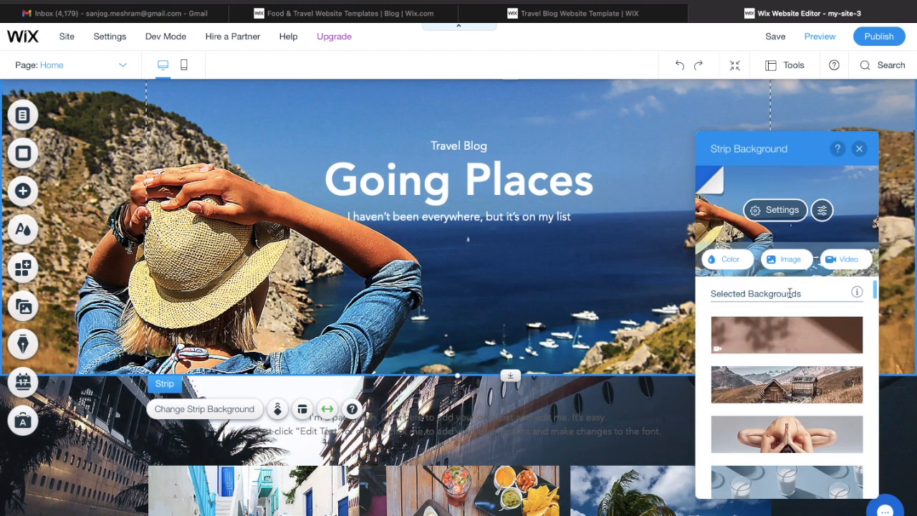
click(848, 263)
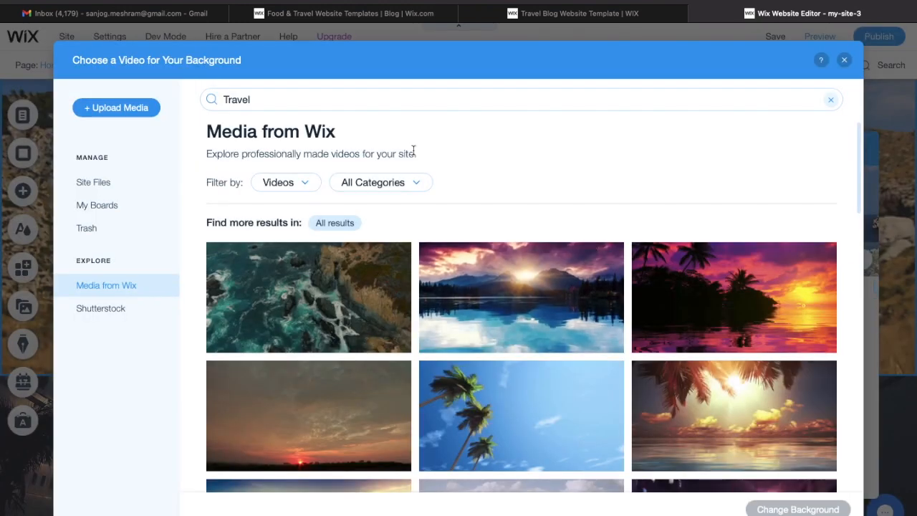
click(305, 185)
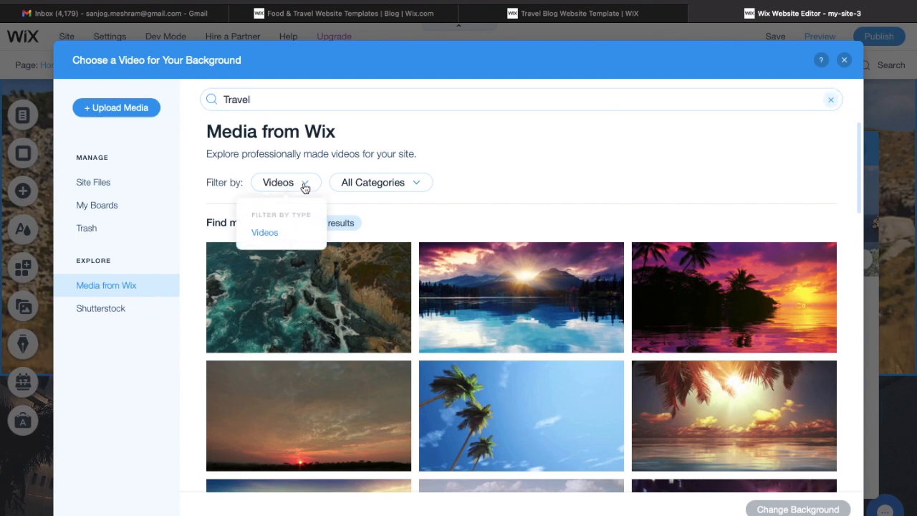
click(295, 291)
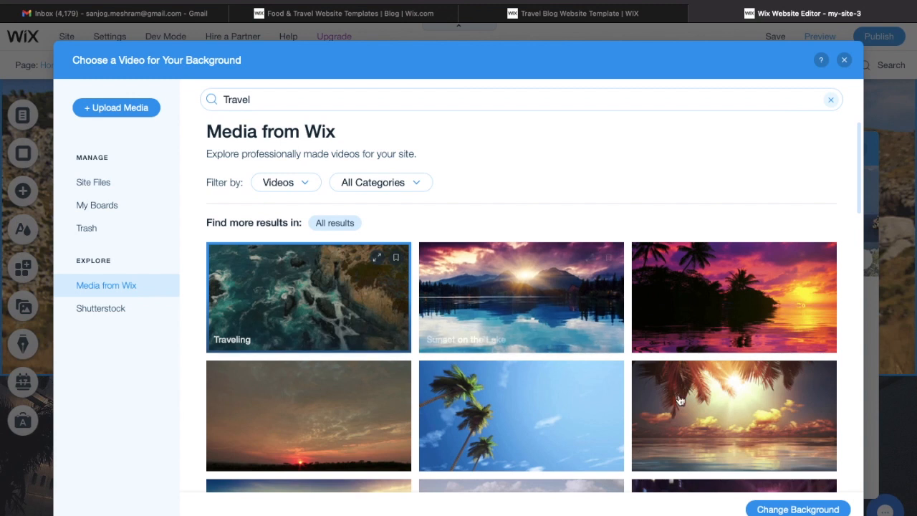
click(762, 509)
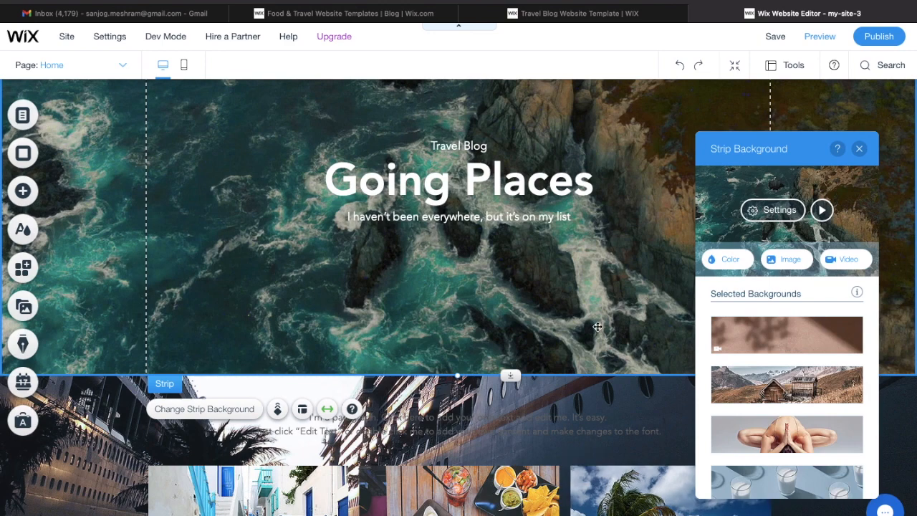
click(859, 149)
Preview the Home page with its video strip and new page background, and return to the editor
click(830, 38)
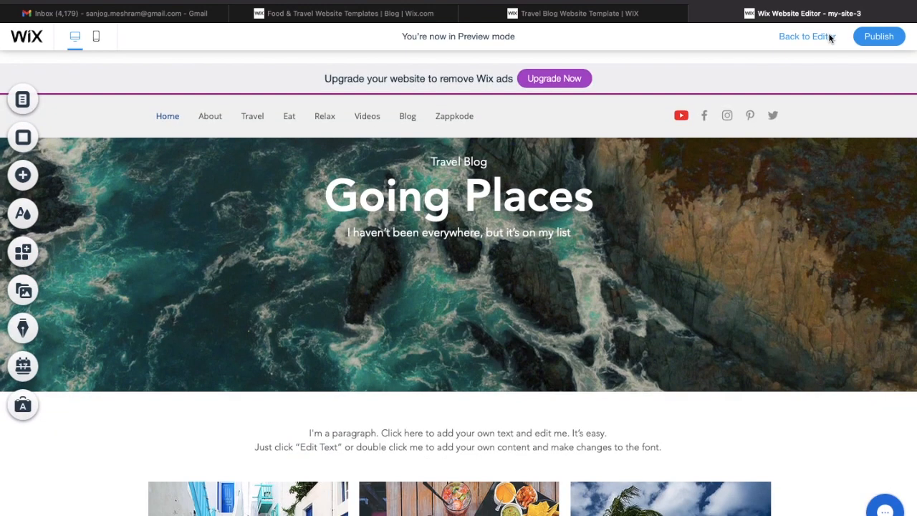
scroll(612, 312, down, 1)
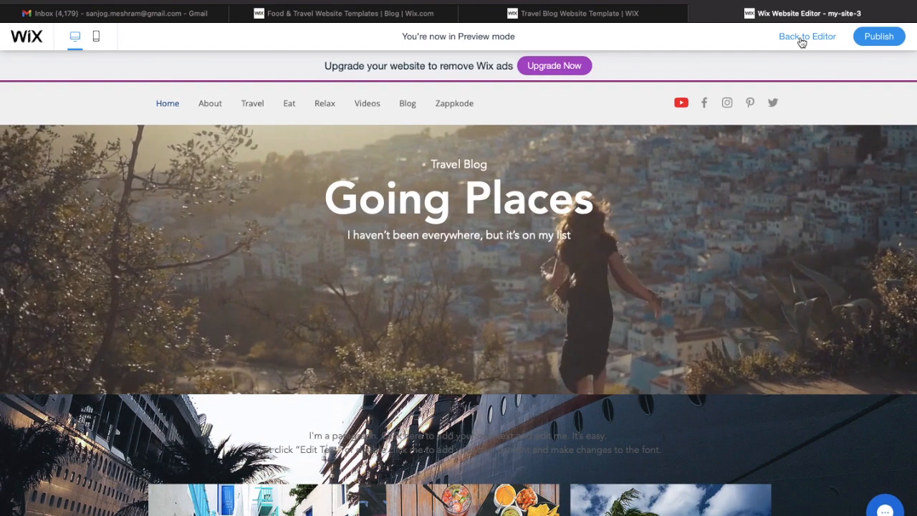
click(801, 37)
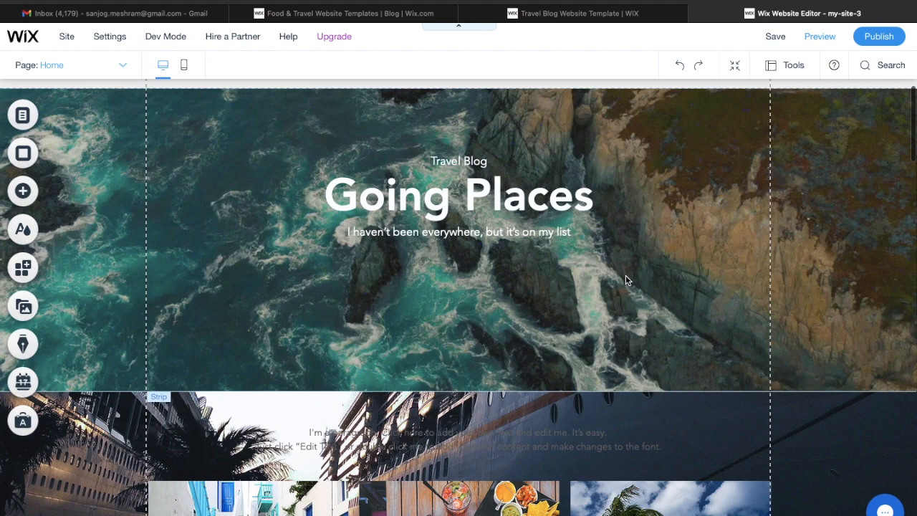
Open the text ideas for the "Going Places" heading in the video strip
click(625, 277)
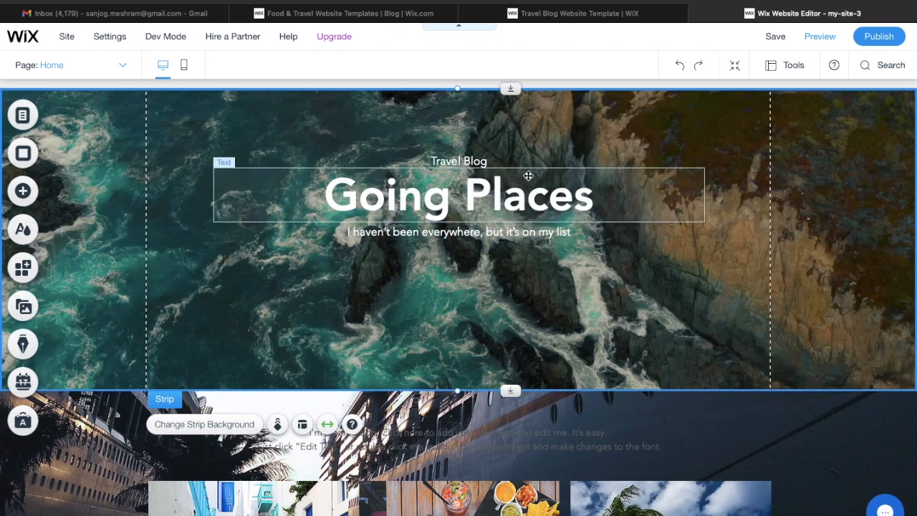
click(498, 191)
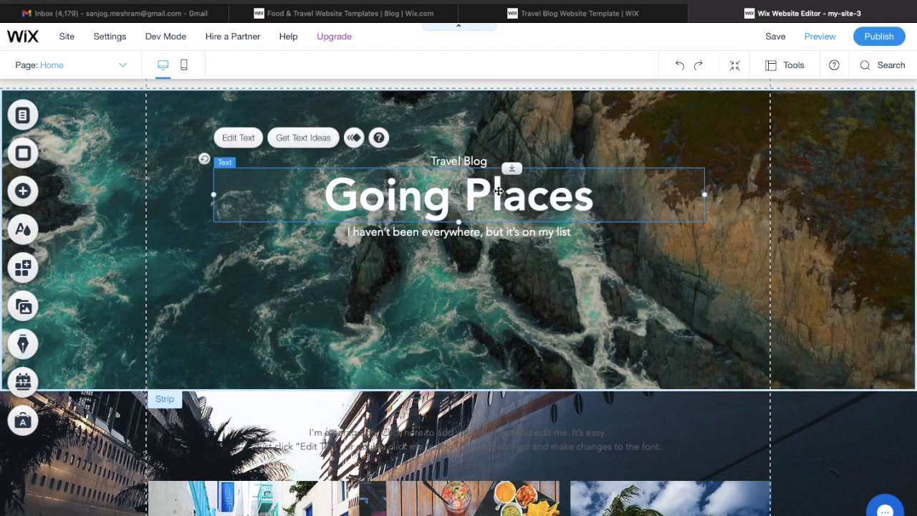
click(319, 140)
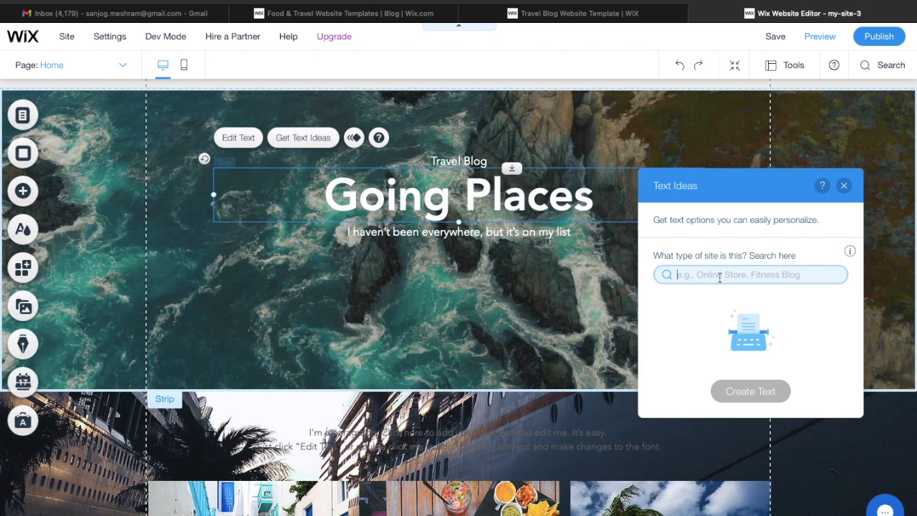
click(844, 185)
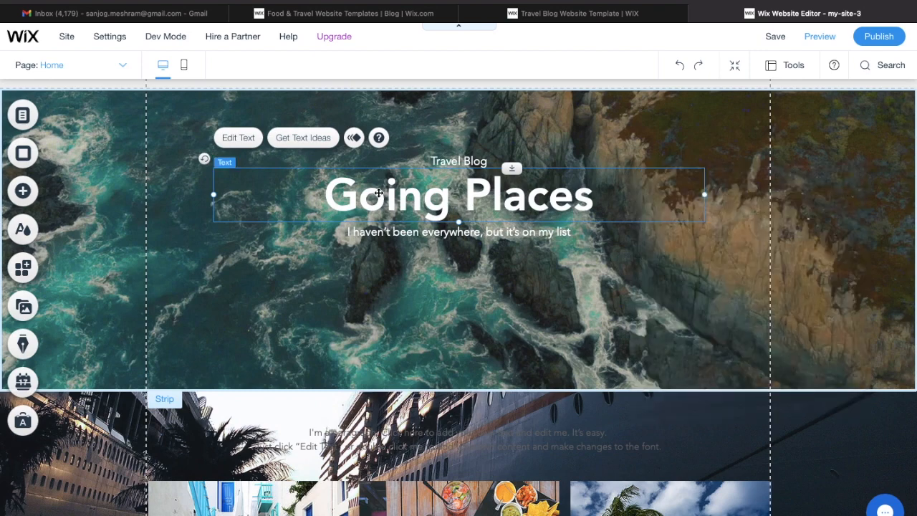
click(319, 140)
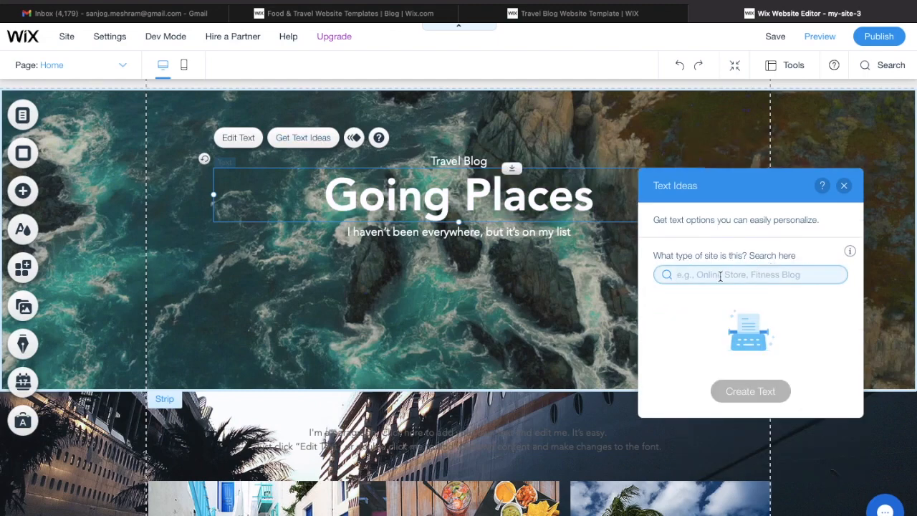
Generate text ideas for the selected heading using the site type Travel Agency and the topic Welcome
text(Travel)
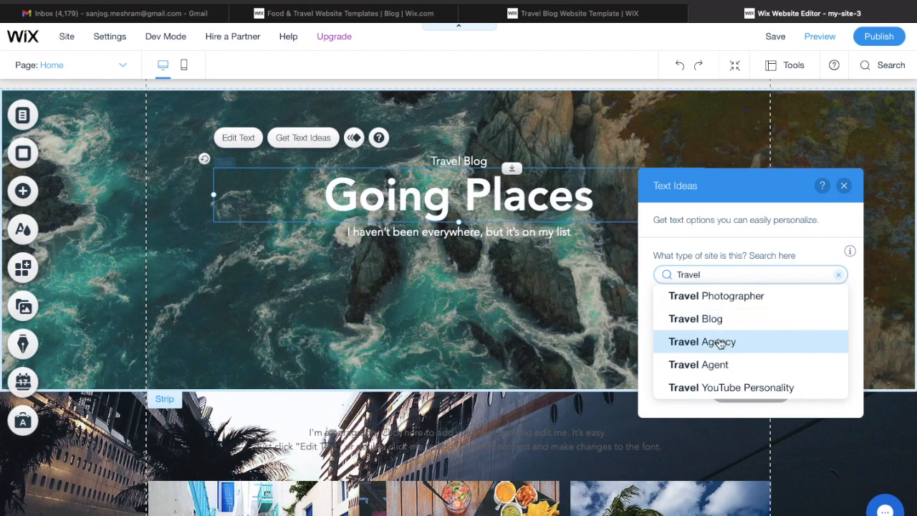
click(721, 344)
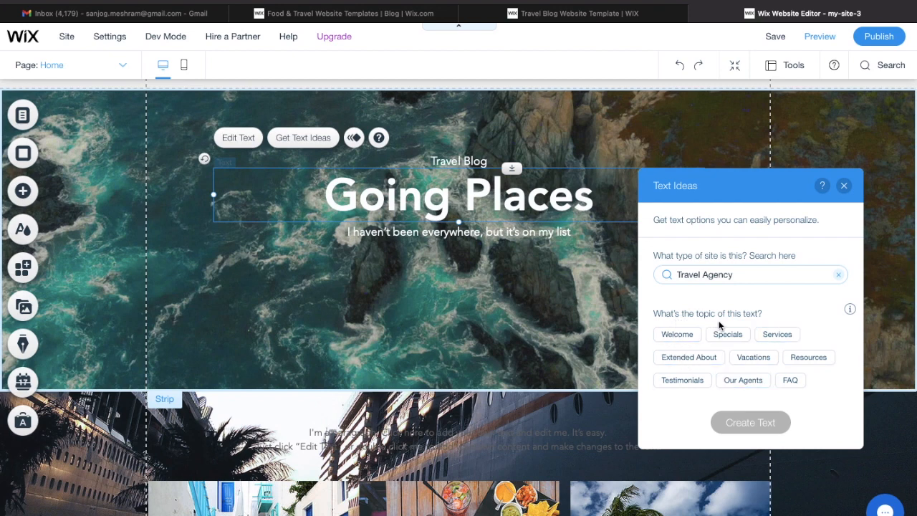
click(686, 336)
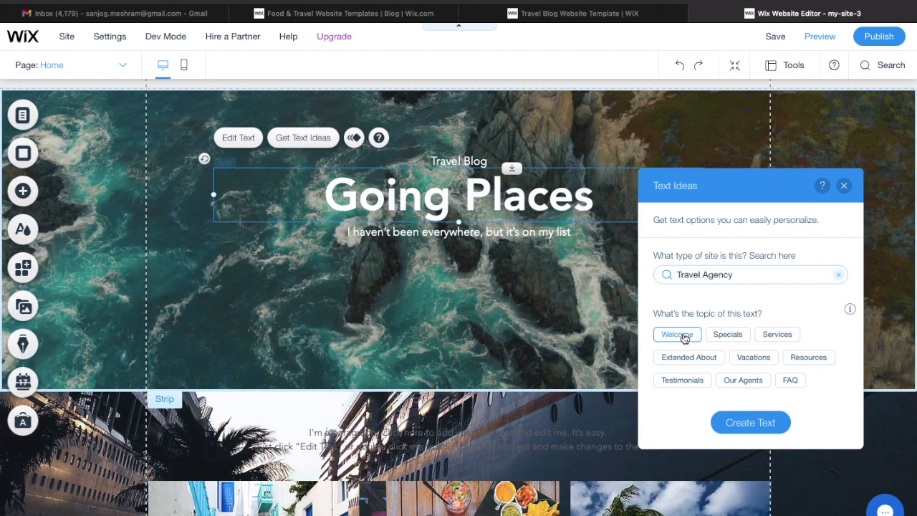
click(750, 424)
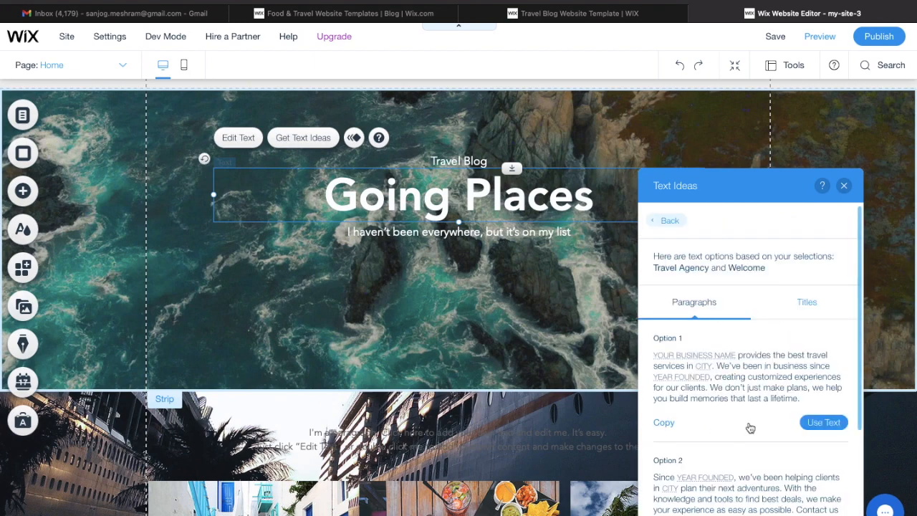
Review the suggested paragraphs and titles, and replace the "Going Places" heading with the title "The Travel Experts"
scroll(743, 407, down, 3)
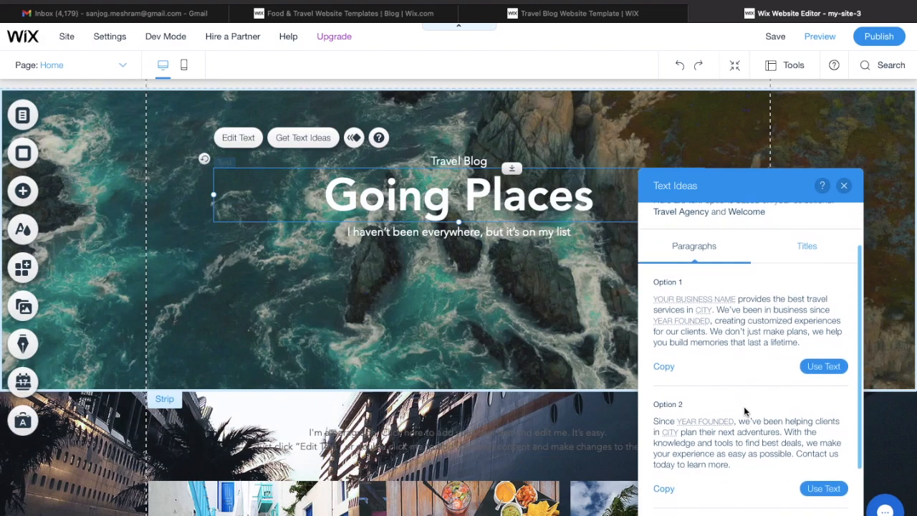
scroll(761, 373, up, 1)
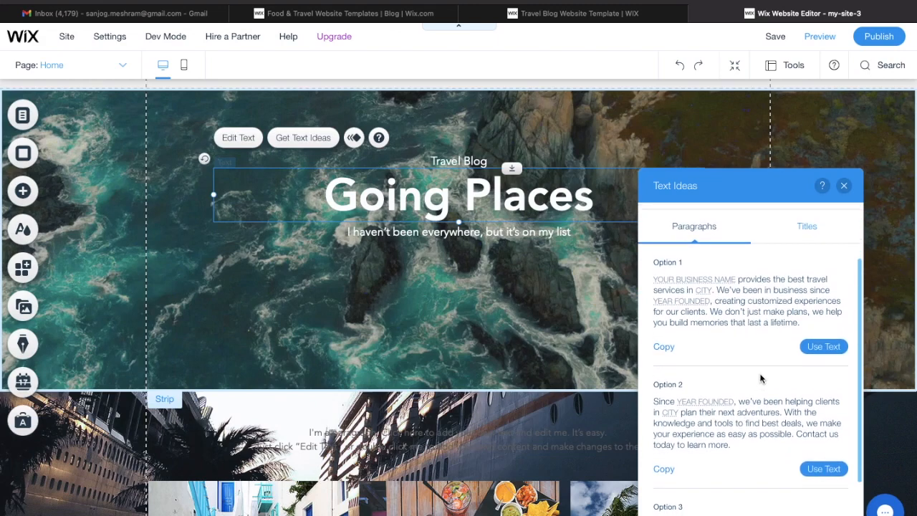
scroll(764, 301, up, 1)
scroll(763, 301, down, 2)
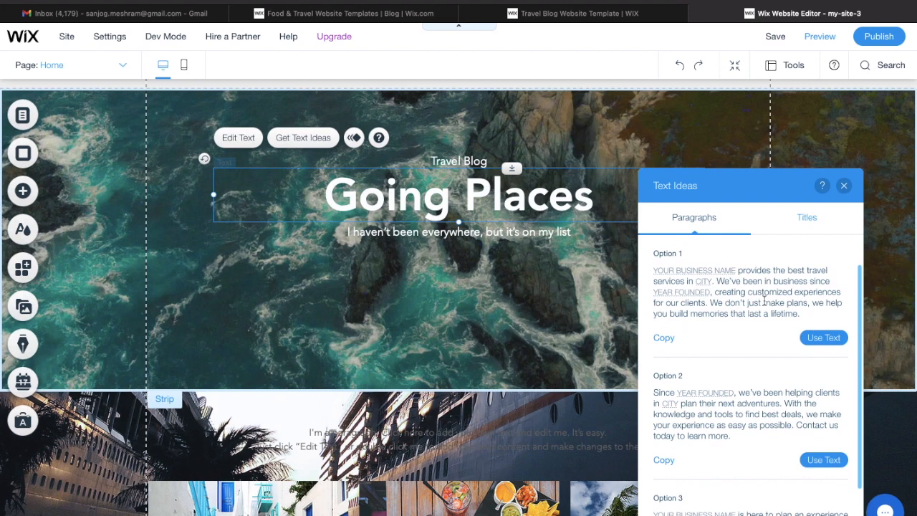
key(F2)
scroll(801, 405, down, 2)
scroll(800, 405, up, 5)
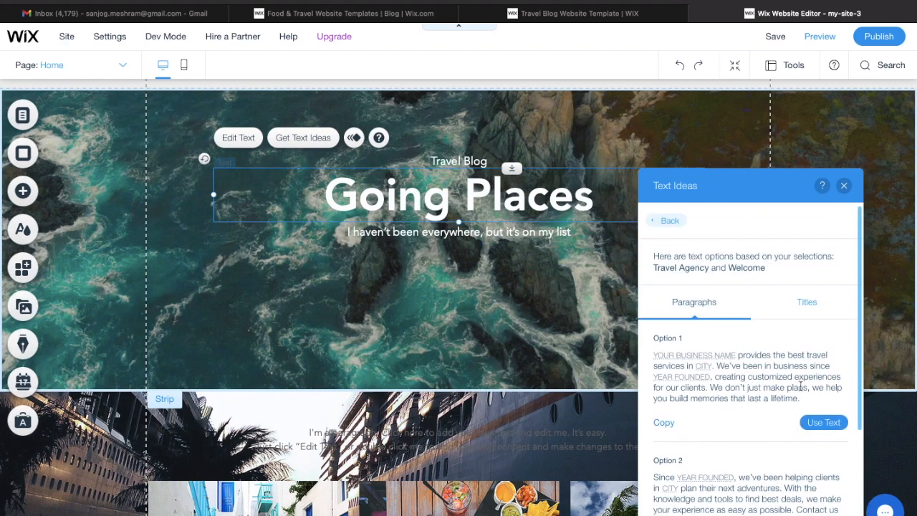
click(810, 302)
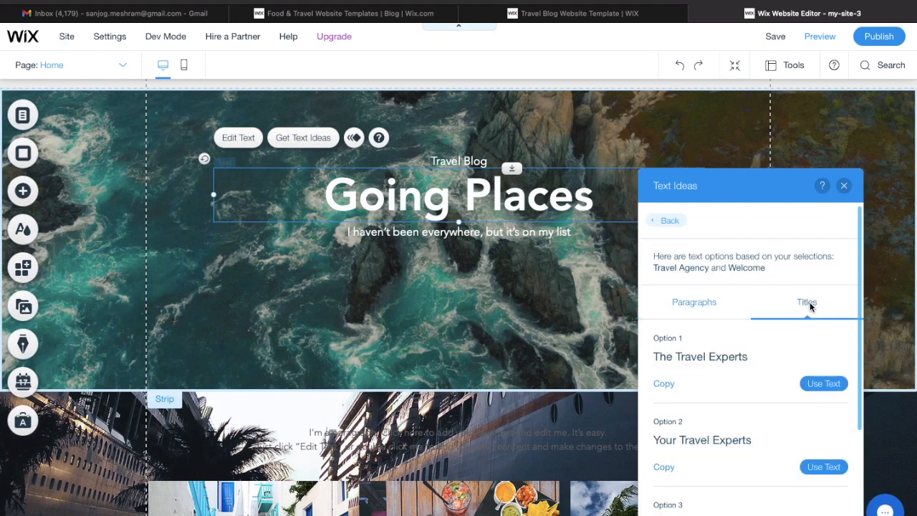
scroll(705, 377, down, 1)
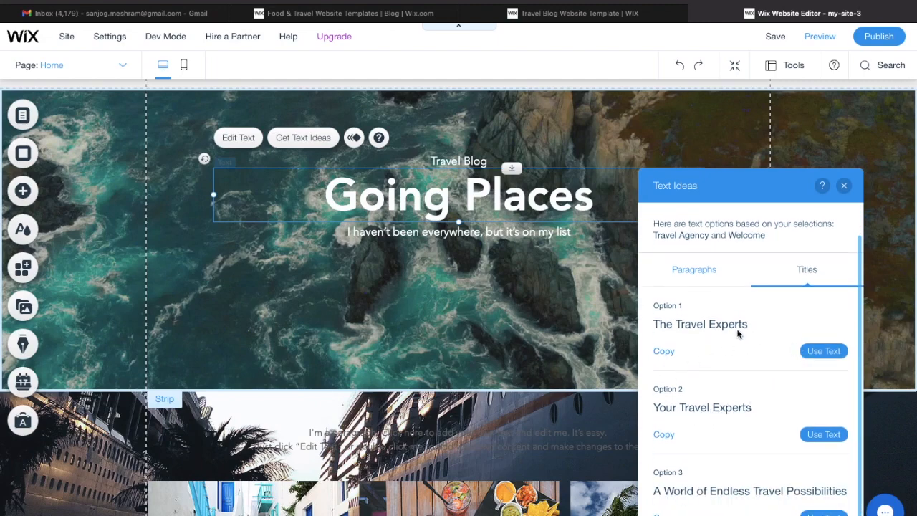
click(828, 352)
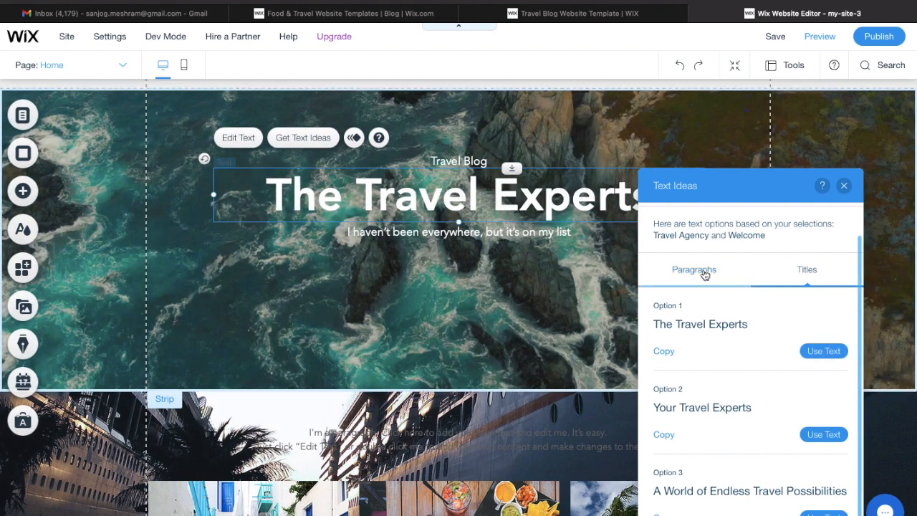
Try the first suggested Welcome paragraph as the heading text, and undo that replacement
click(705, 272)
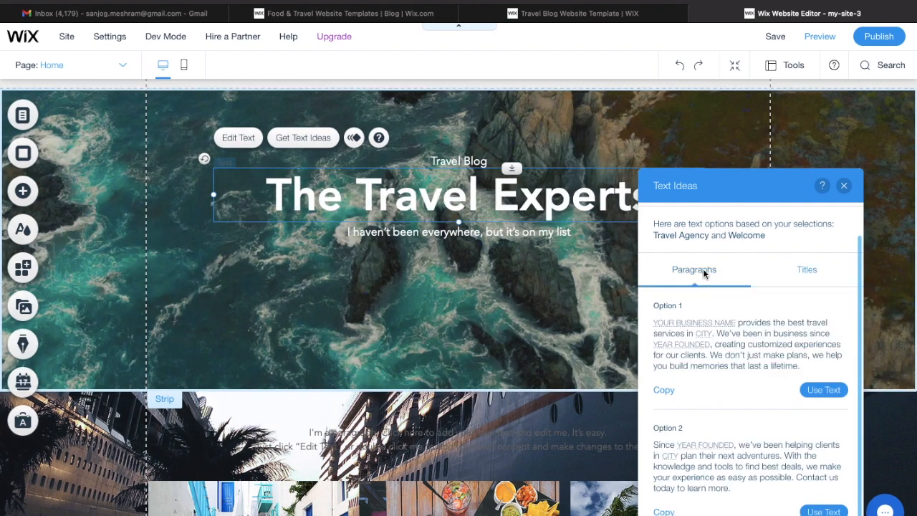
click(824, 392)
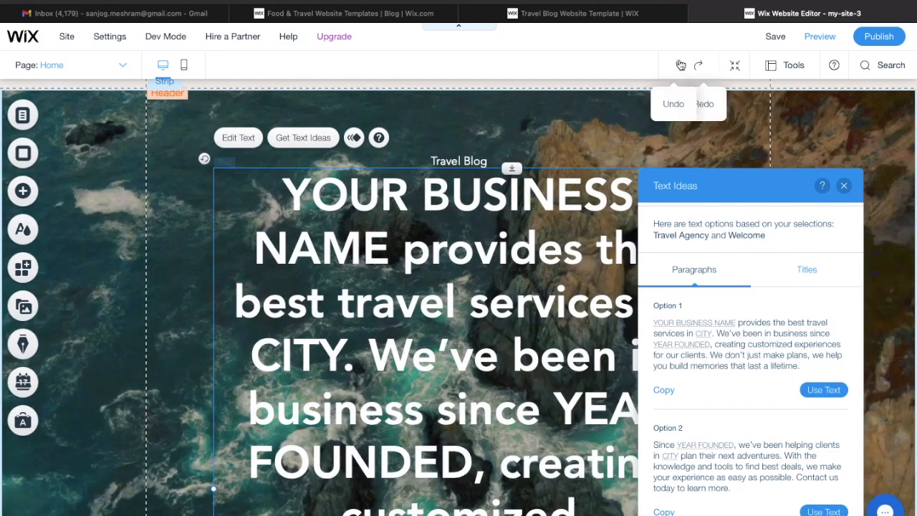
click(681, 65)
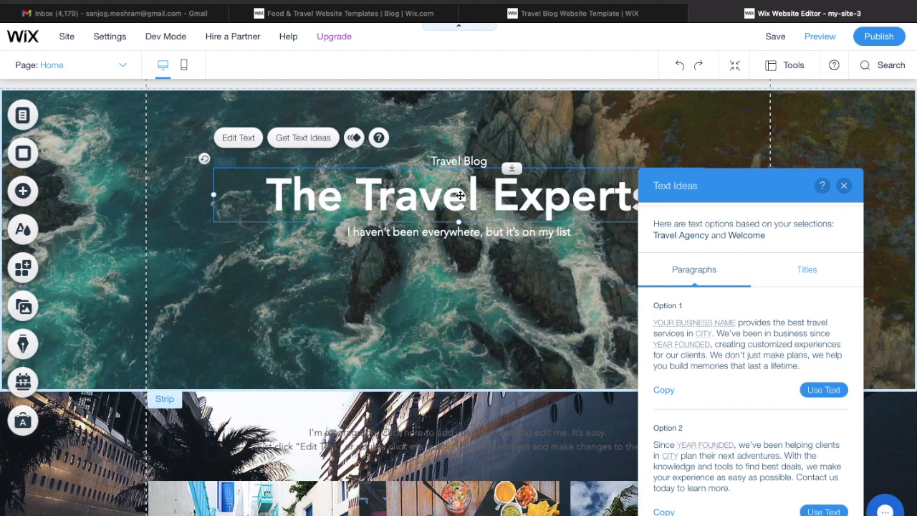
Set the font size of the tagline "I haven't been everywhere, but it's on my list" to 37 px
click(472, 233)
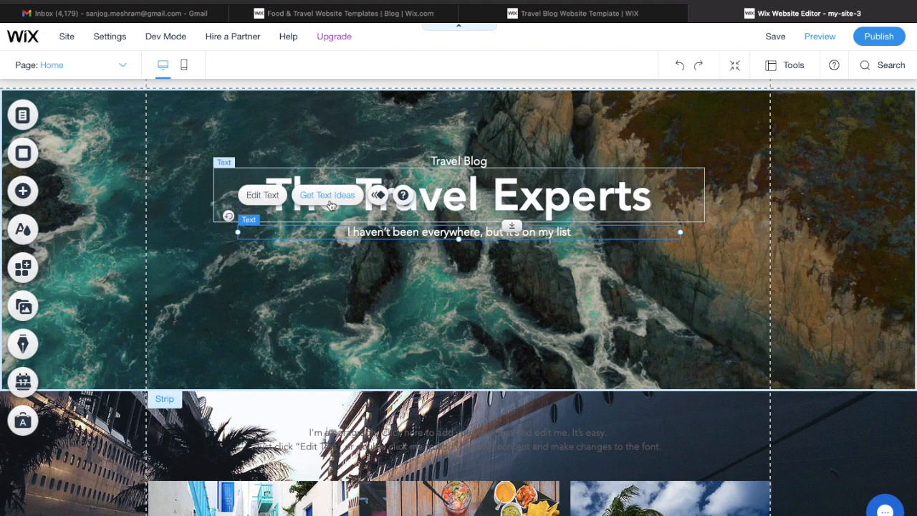
click(260, 197)
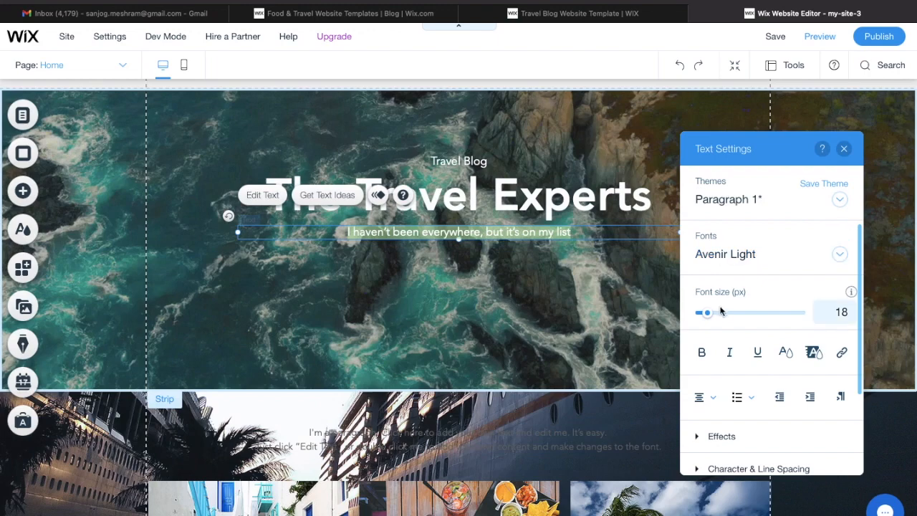
mouse_move(706, 313)
mouse_down()
mouse_move(733, 316)
mouse_move(721, 318)
mouse_up()
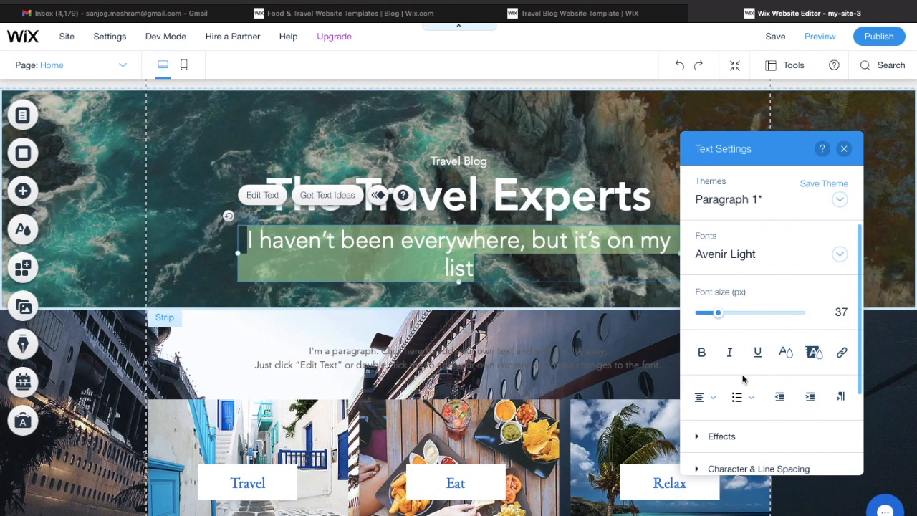
Try text effects A and B on the tagline and apply effect F
scroll(743, 380, down, 3)
click(721, 325)
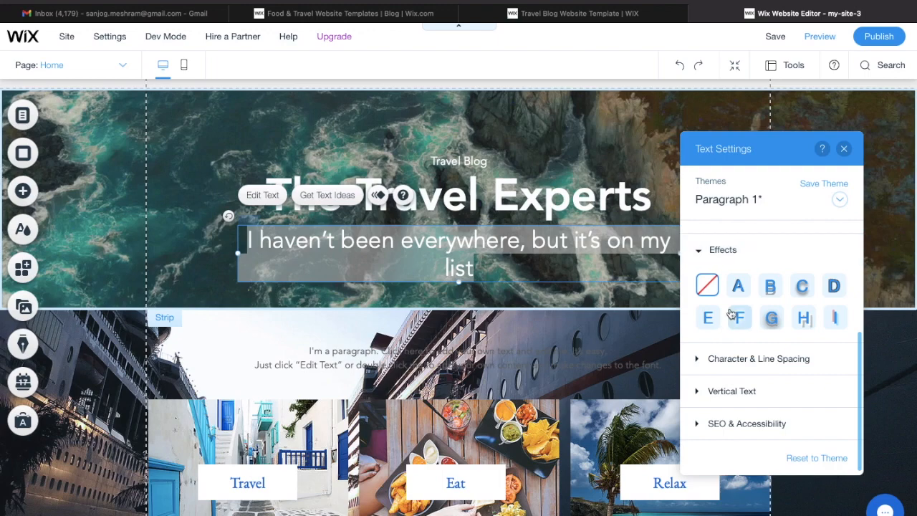
click(740, 288)
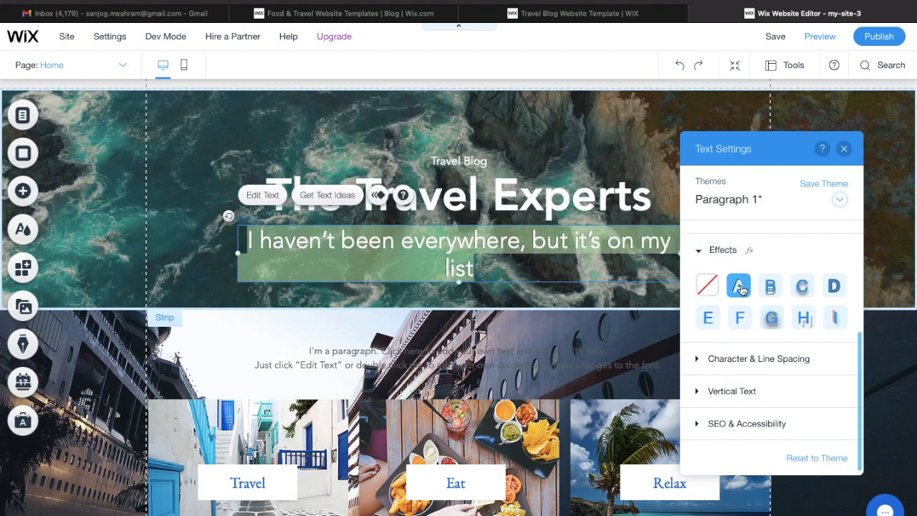
click(770, 287)
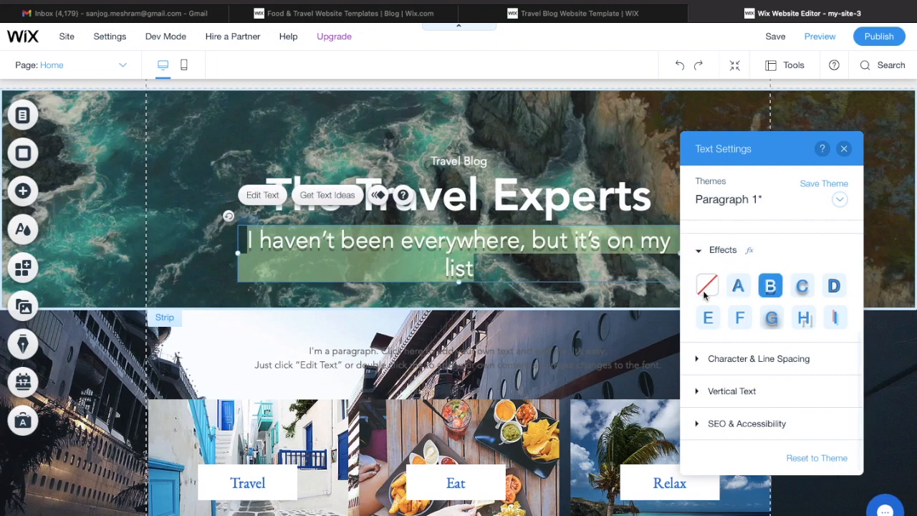
click(738, 320)
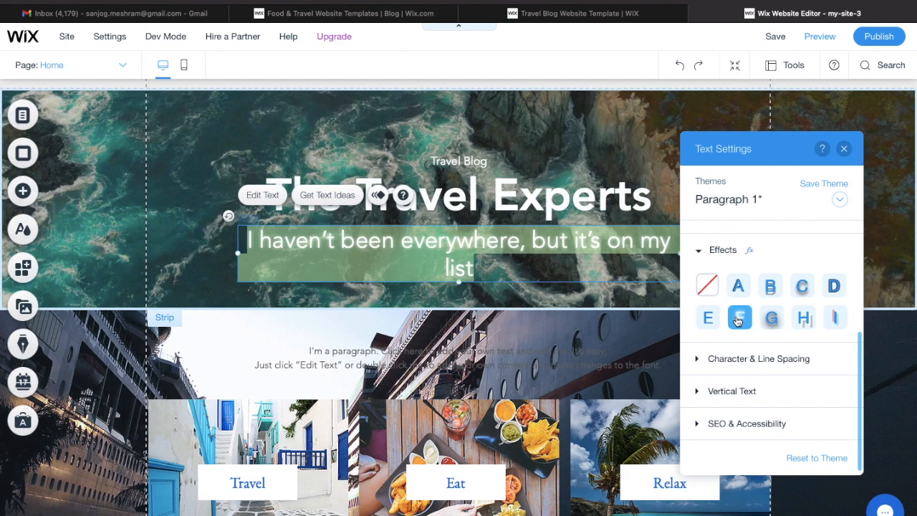
Change the tagline's SEO heading tag to H2
click(734, 359)
click(728, 442)
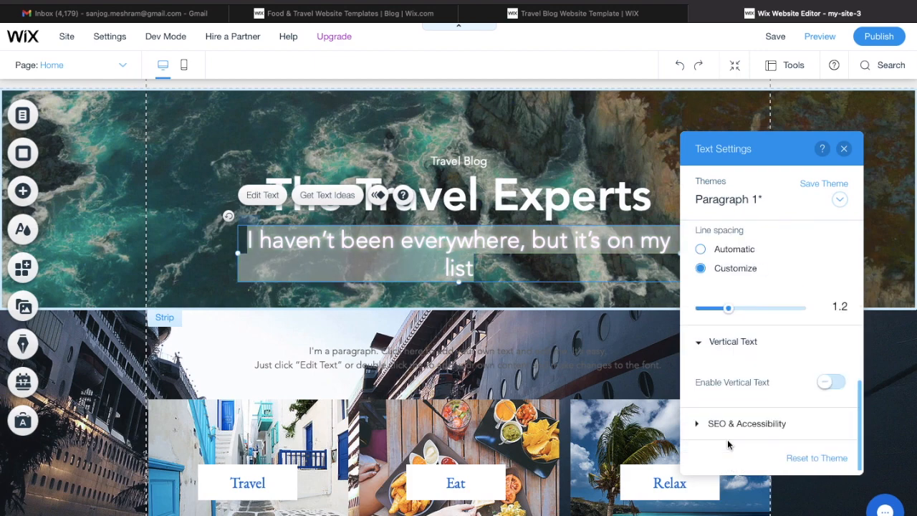
click(737, 423)
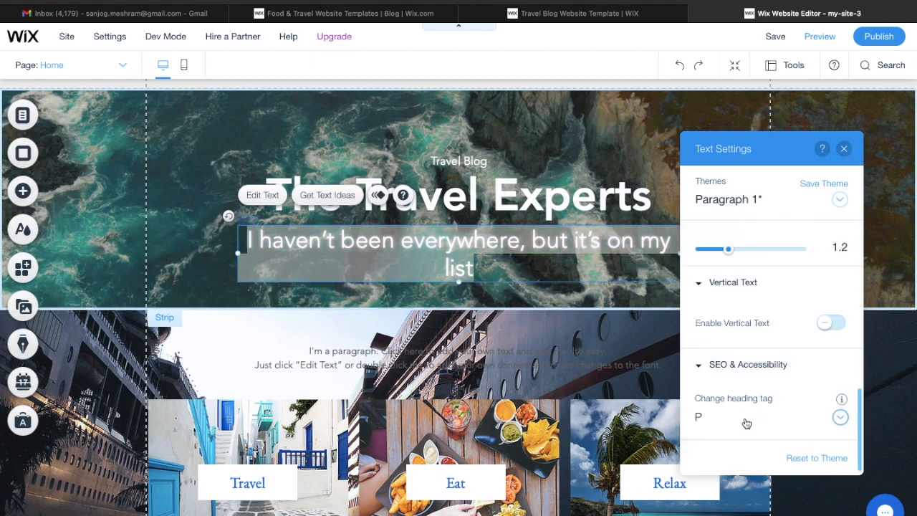
click(717, 422)
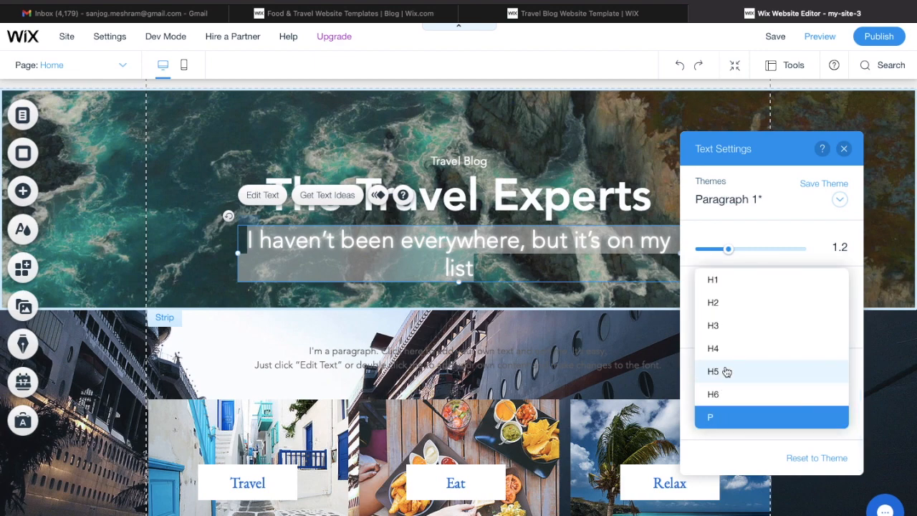
click(722, 304)
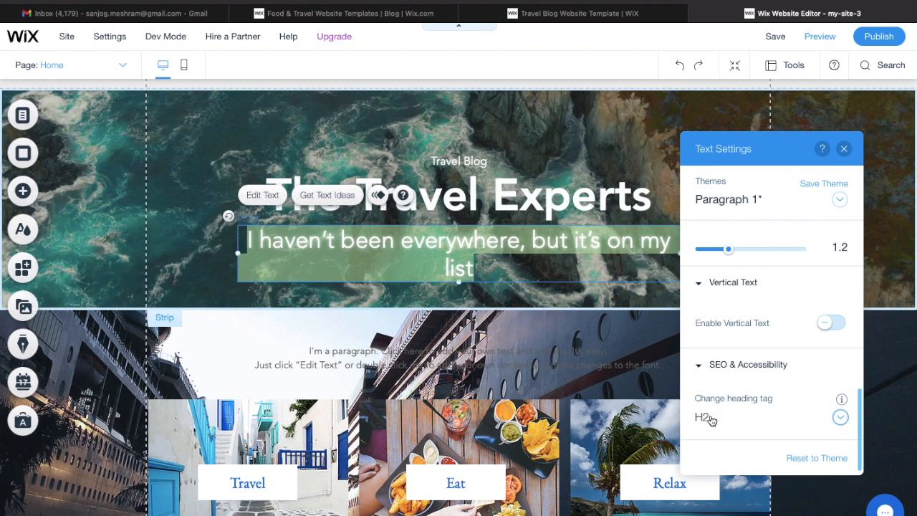
click(711, 419)
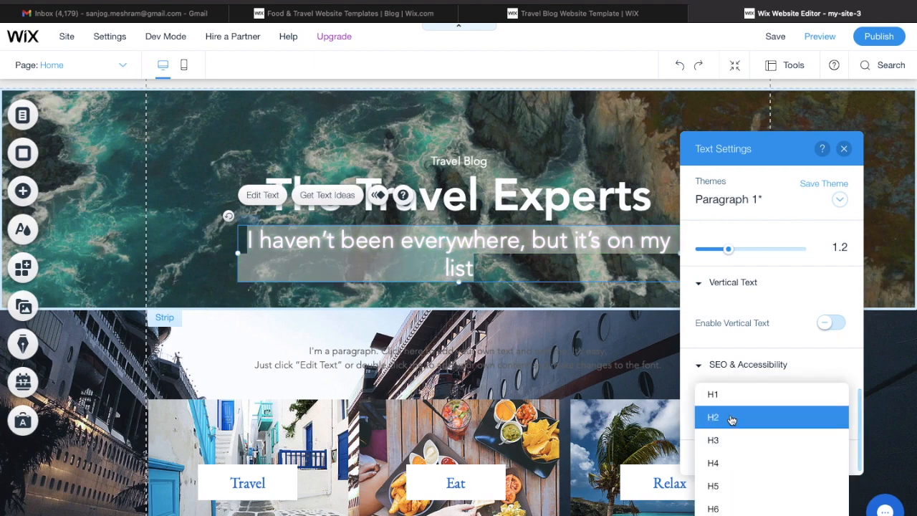
click(722, 422)
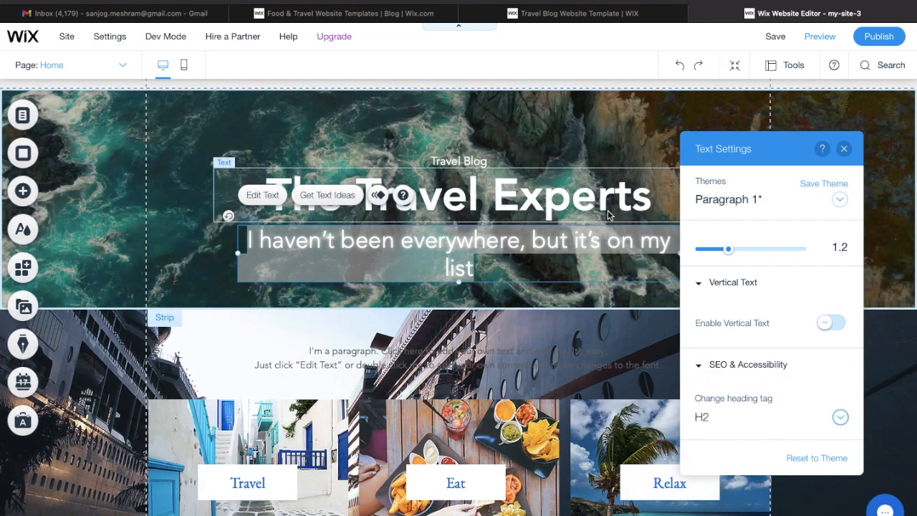
Change the SEO heading tag of the "The Travel Experts" heading to H1 and close its text settings
click(606, 211)
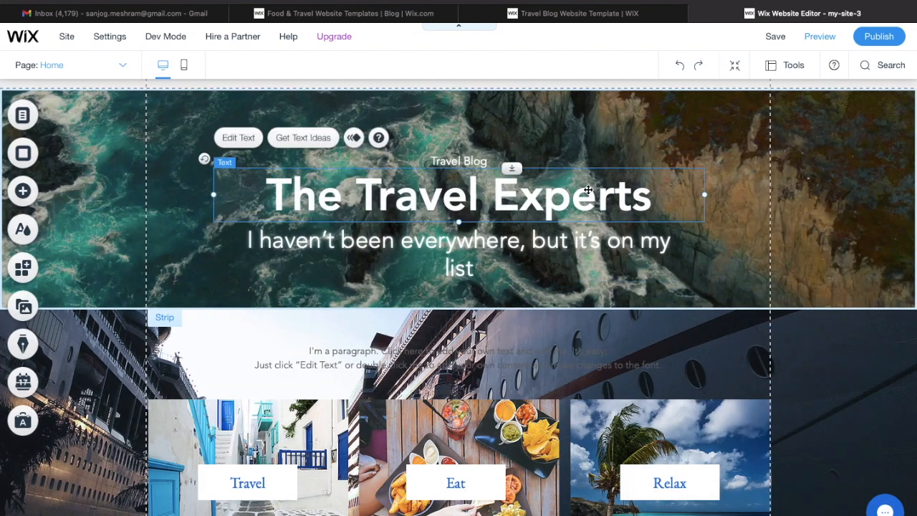
click(238, 137)
scroll(783, 396, down, 5)
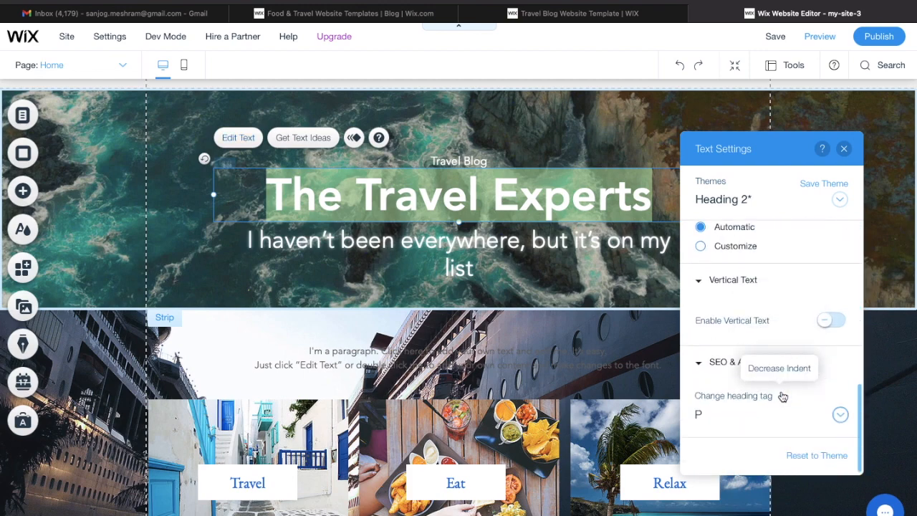
click(840, 416)
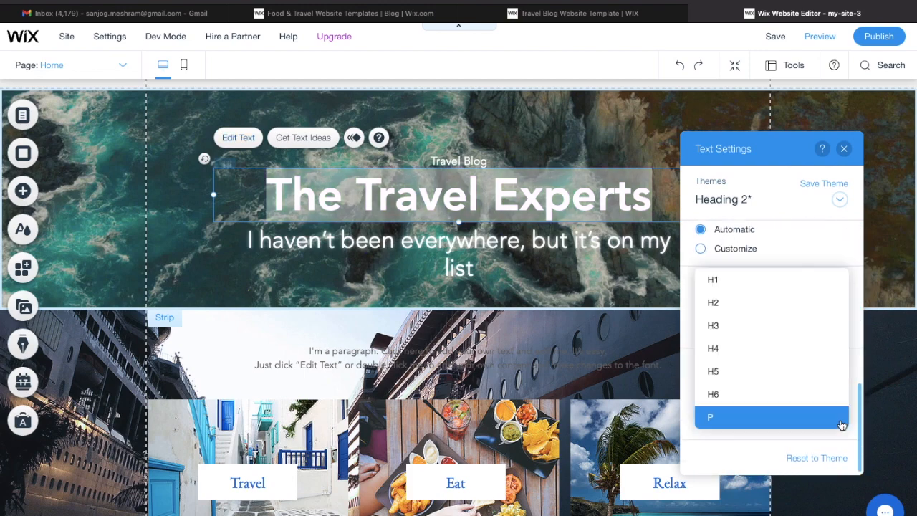
click(736, 280)
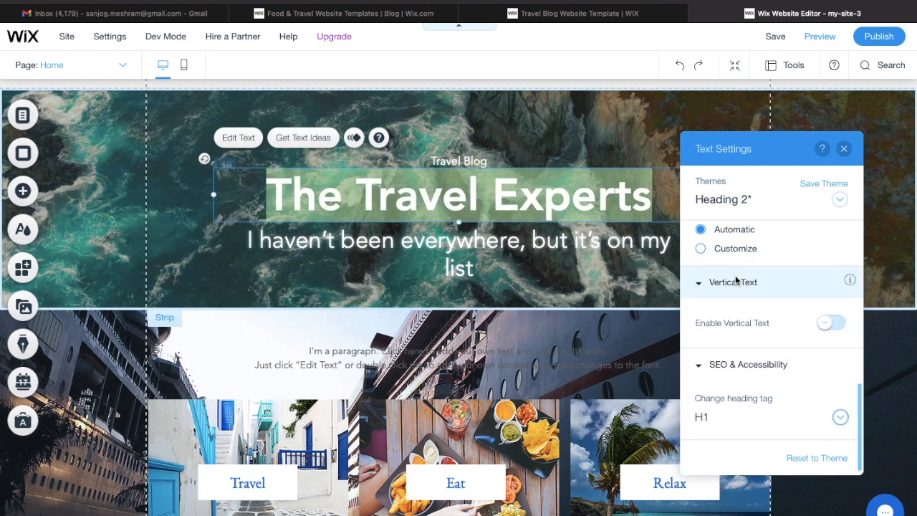
click(844, 149)
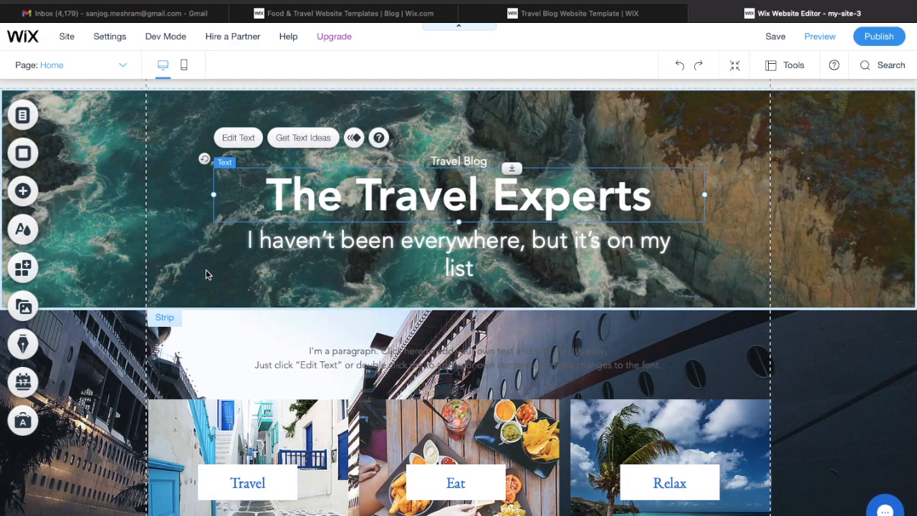
Make the hero strip behind the "The Travel Experts" heading taller by extending its lower edge downward
click(205, 270)
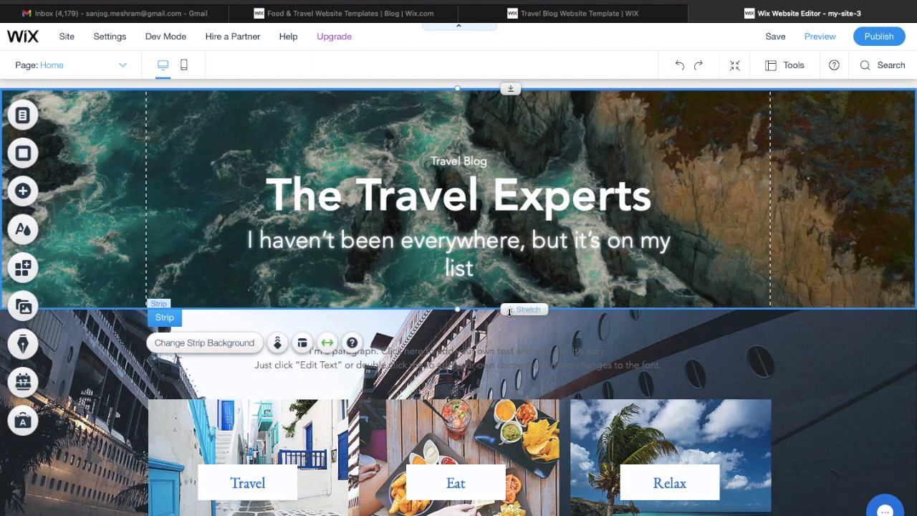
drag(512, 375, 532, 502)
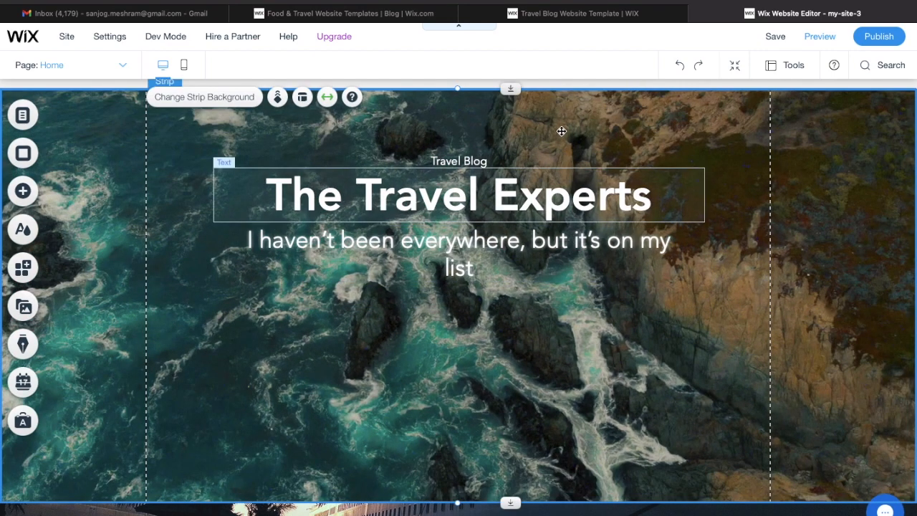
scroll(462, 135, up, 1)
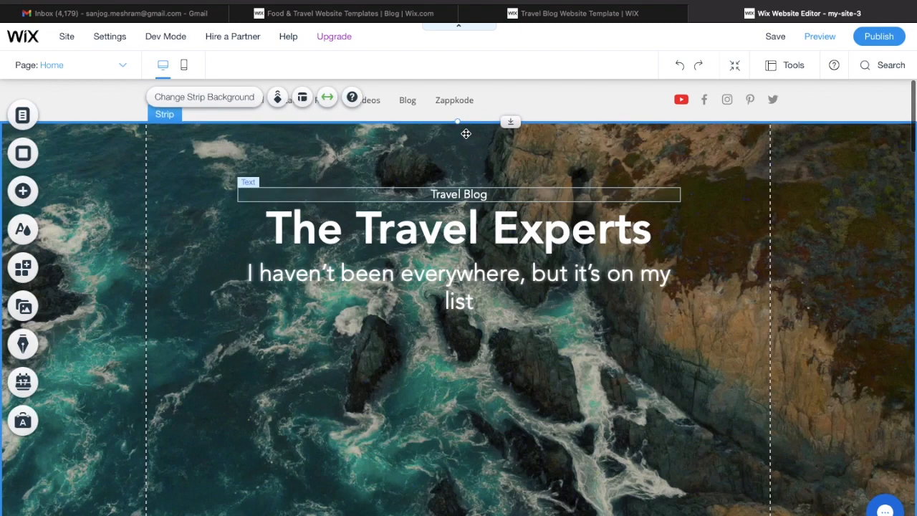
Preview the home page, check the hero strip and the sections beneath it, and return to editing
click(817, 38)
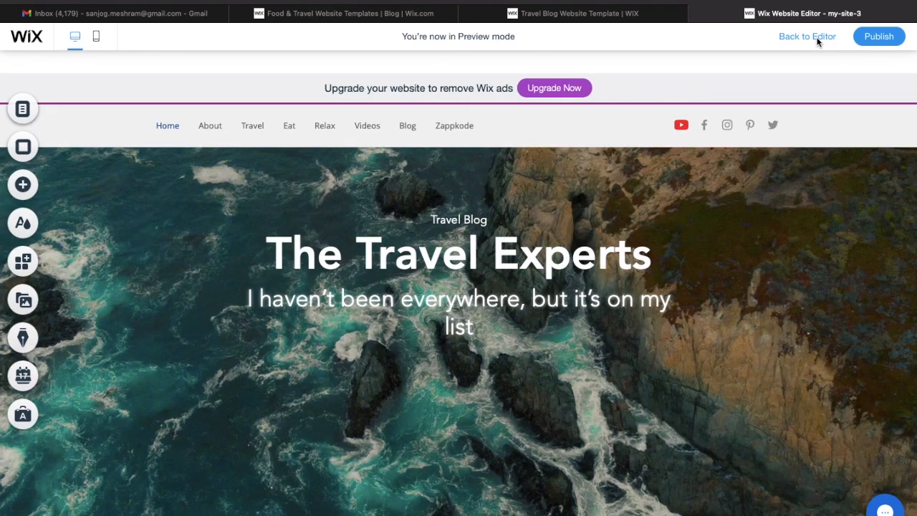
scroll(530, 236, down, 5)
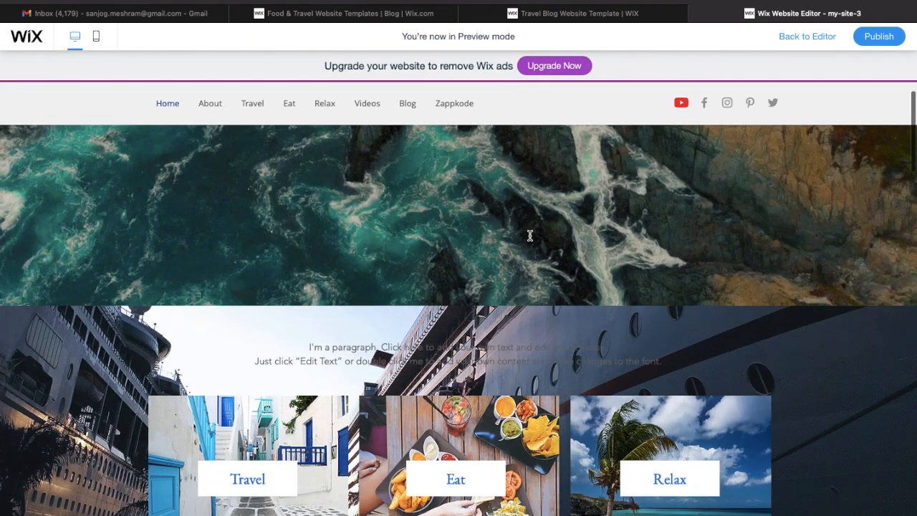
scroll(530, 235, down, 2)
scroll(530, 236, up, 1)
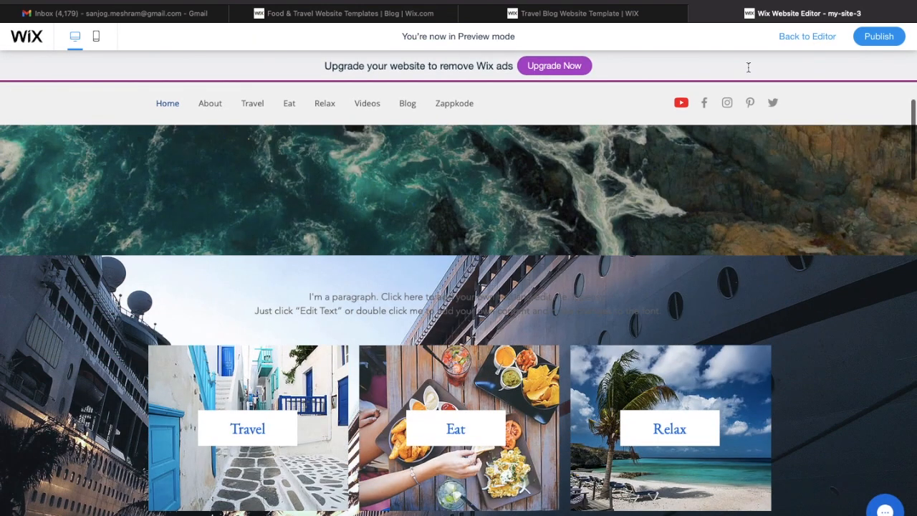
scroll(748, 68, up, 5)
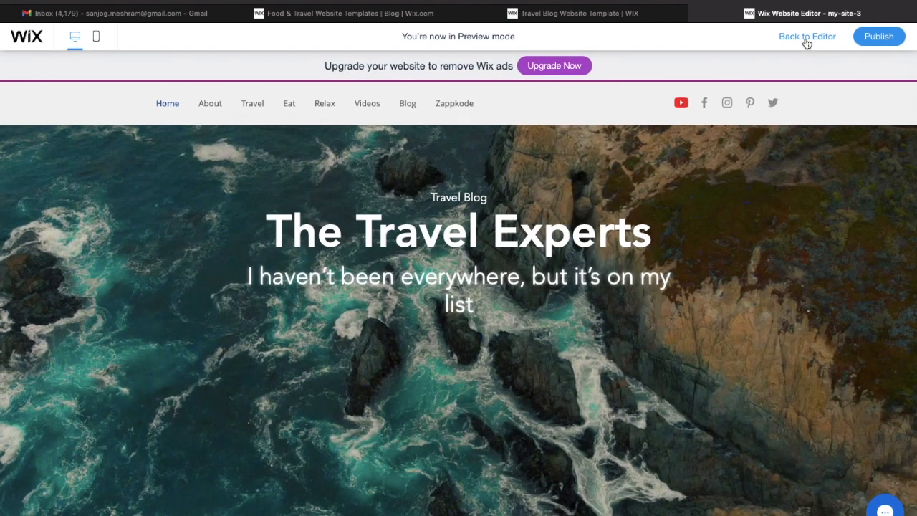
click(807, 36)
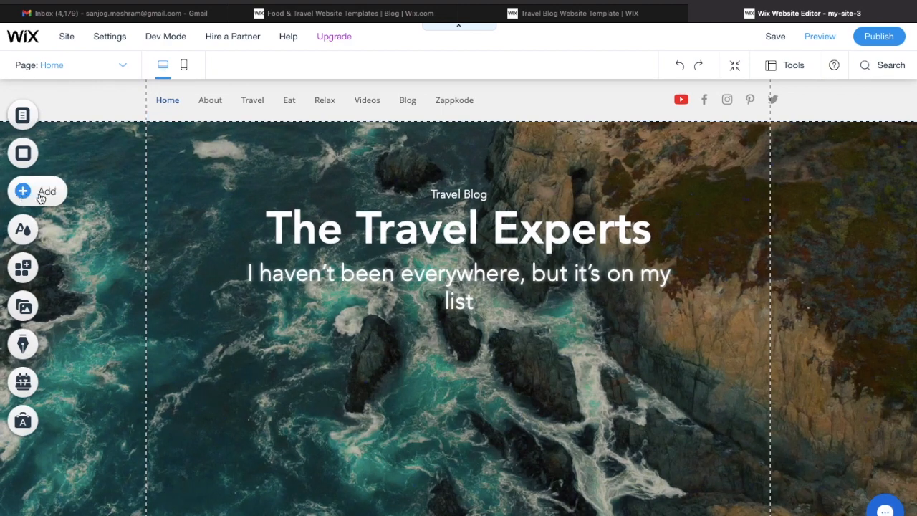
Cut out the background of the uploaded image Ekbg_S0VgAE6Aqe.jpg and save the edited copy to the site files
click(41, 199)
click(70, 195)
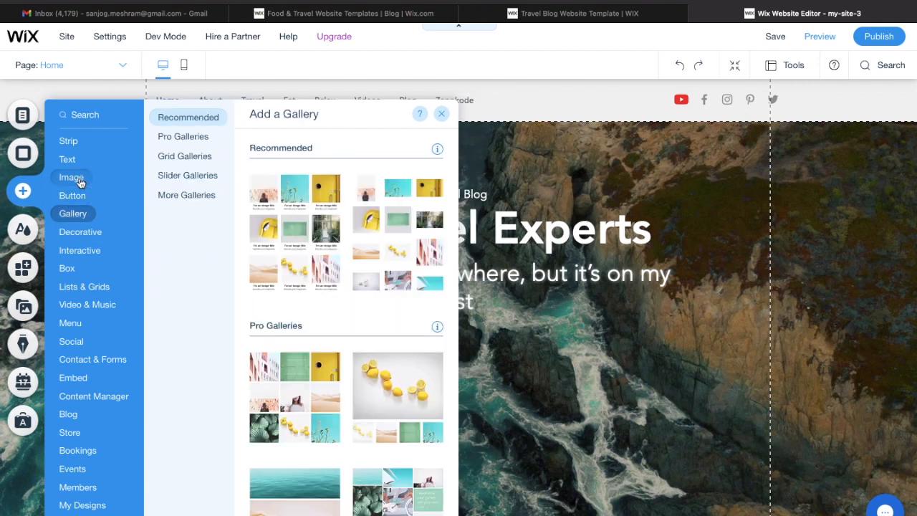
mouse_move(80, 182)
click(378, 195)
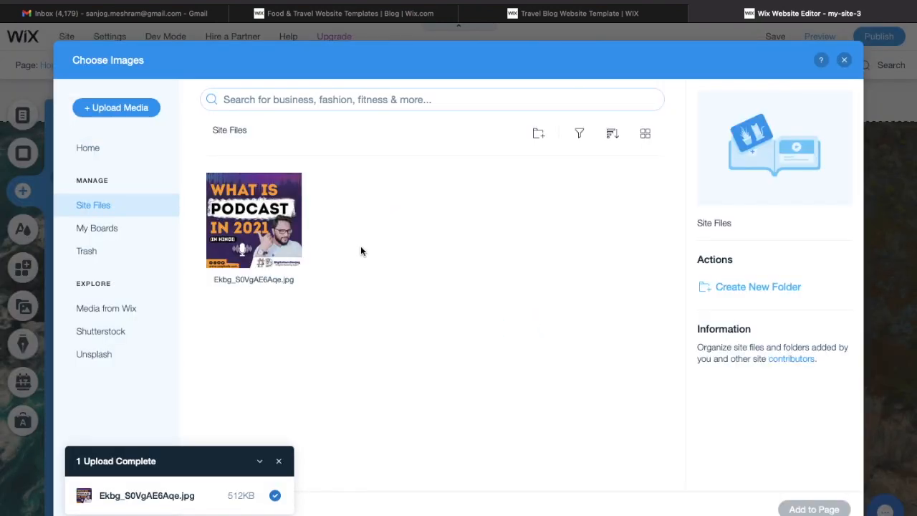
click(263, 219)
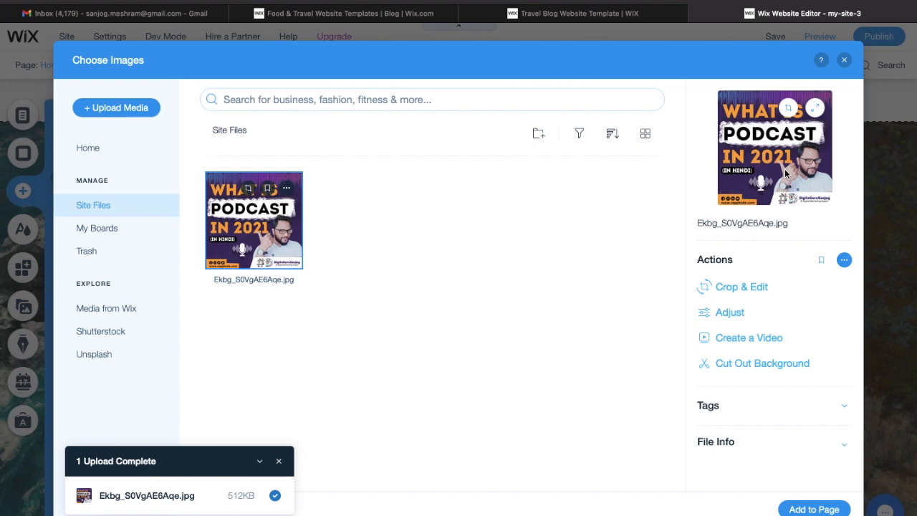
click(752, 365)
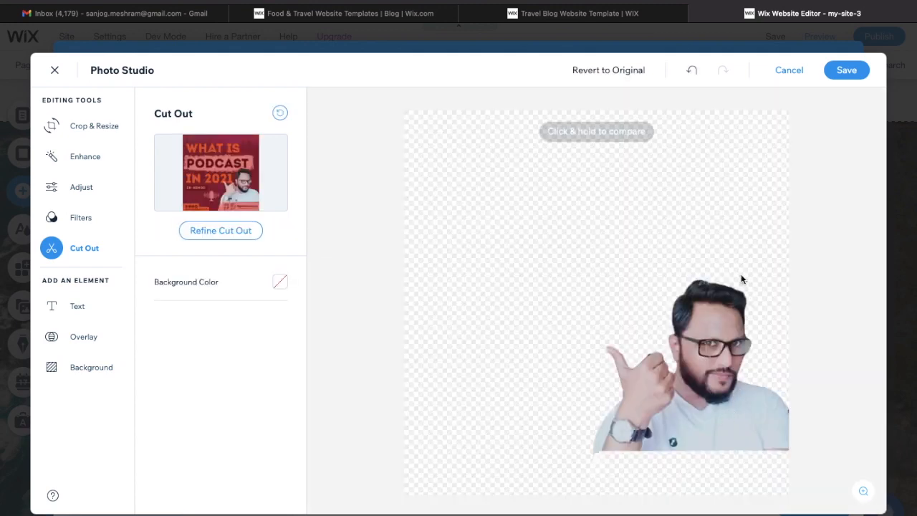
click(845, 71)
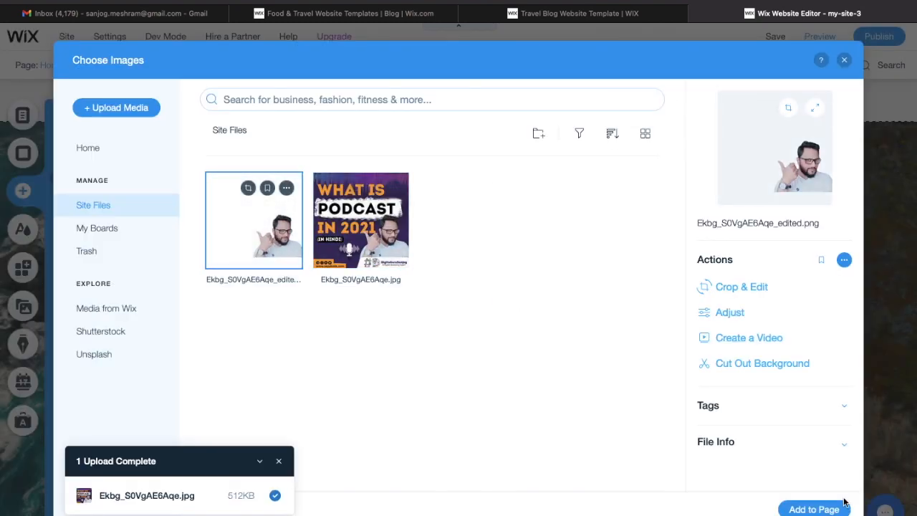
Add the cut-out portrait to the hero strip, enlarged and placed at the lower right of the tagline, and save the site
click(814, 509)
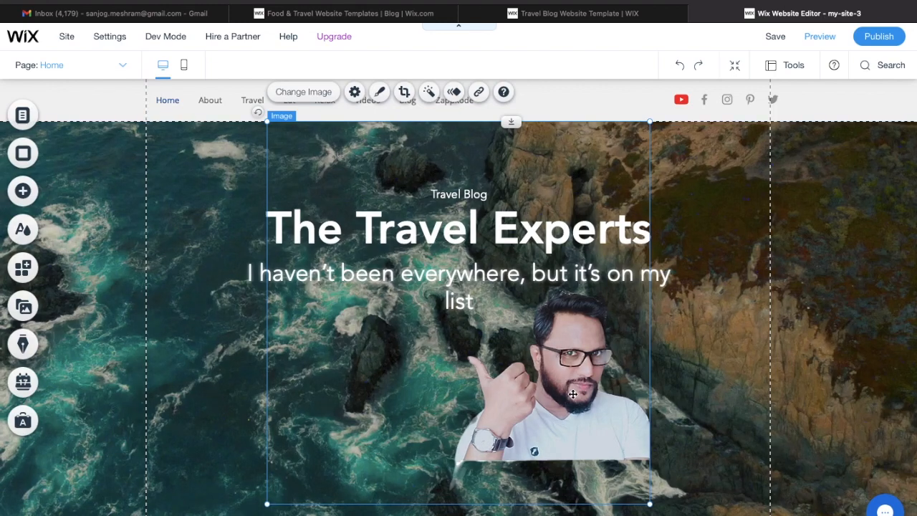
drag(573, 394, 774, 264)
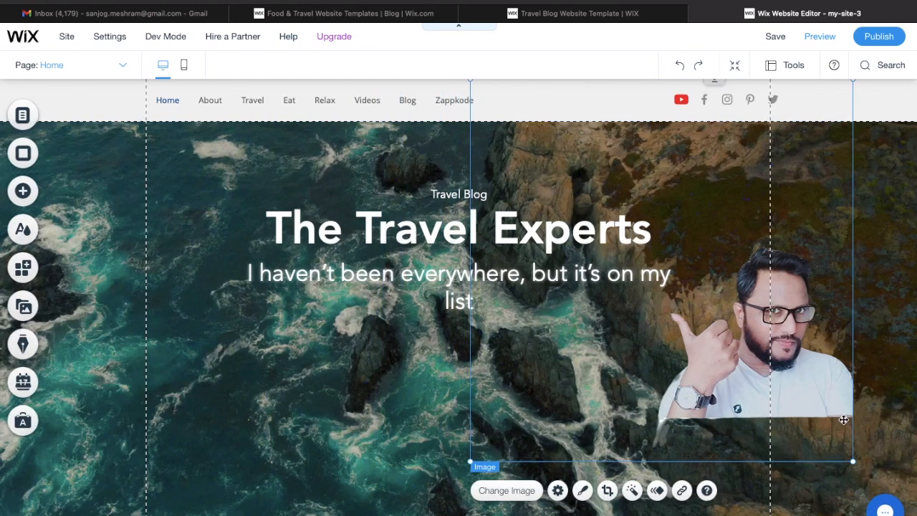
drag(853, 462, 908, 487)
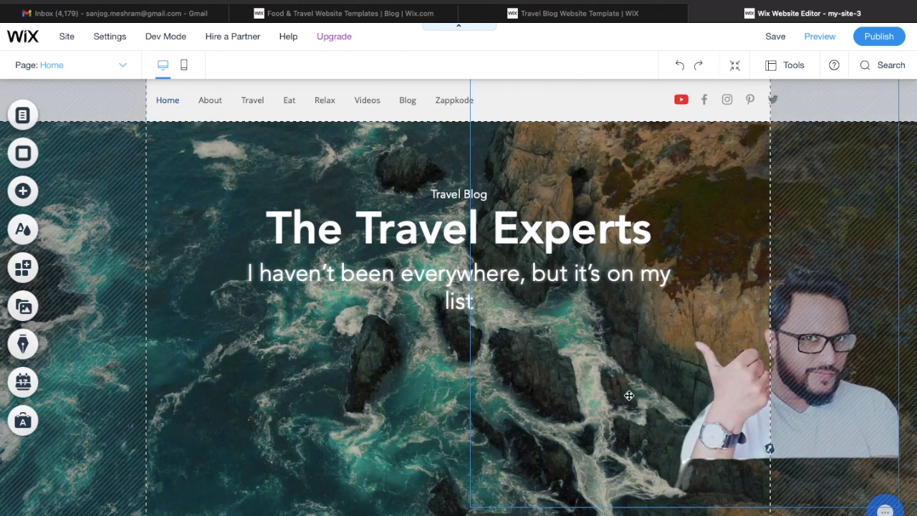
mouse_move(628, 395)
mouse_down()
mouse_move(342, 349)
mouse_move(812, 279)
mouse_move(807, 244)
mouse_move(788, 217)
mouse_move(712, 213)
mouse_move(725, 211)
mouse_up()
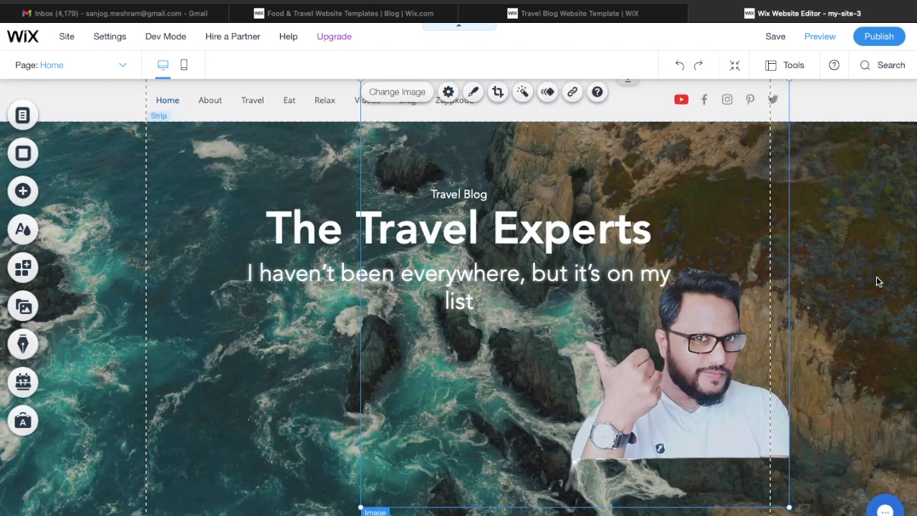
click(876, 276)
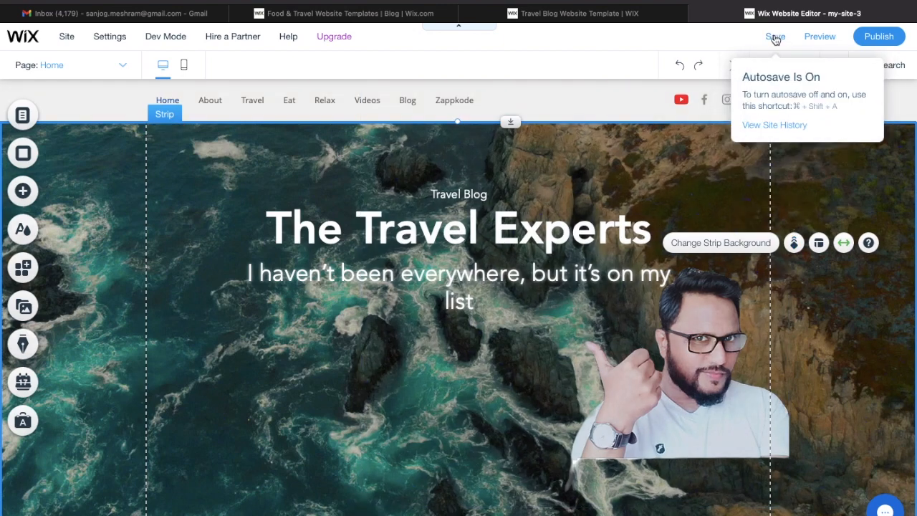
click(775, 38)
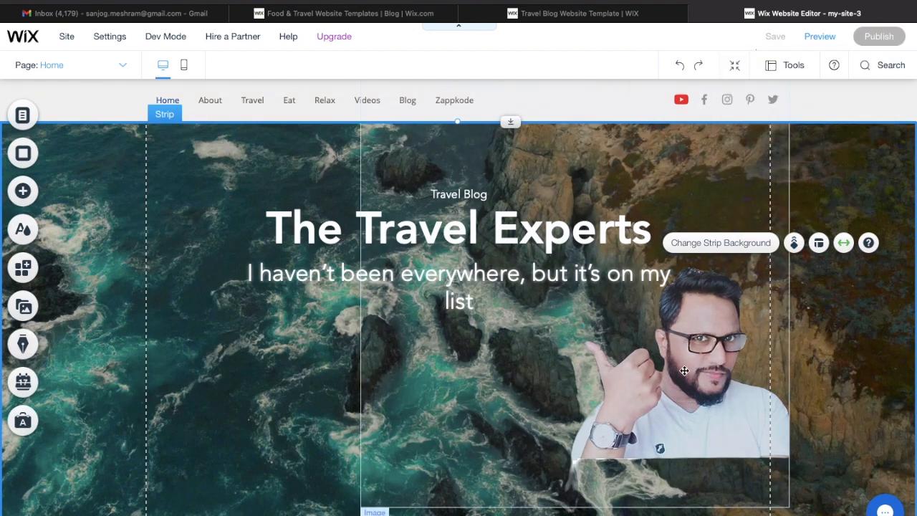
Examine the replacement images and frame designs available for the cut-out portrait
click(685, 370)
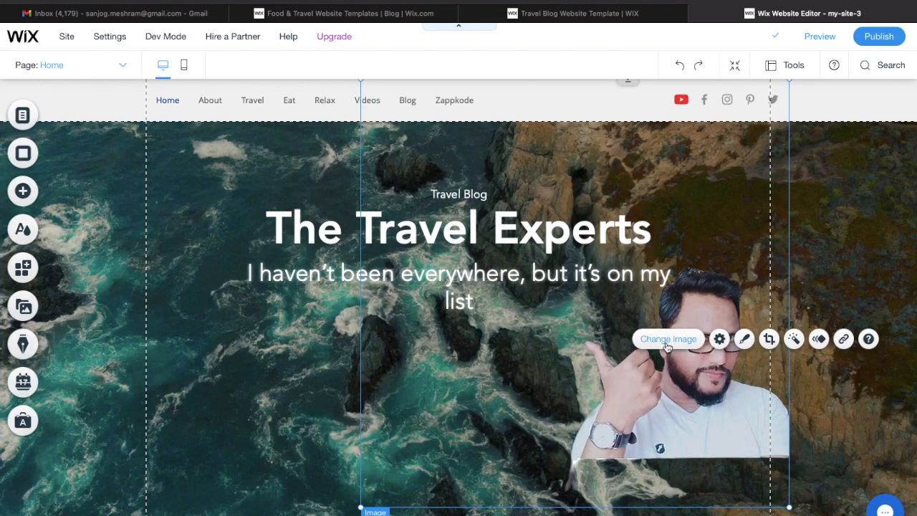
click(667, 339)
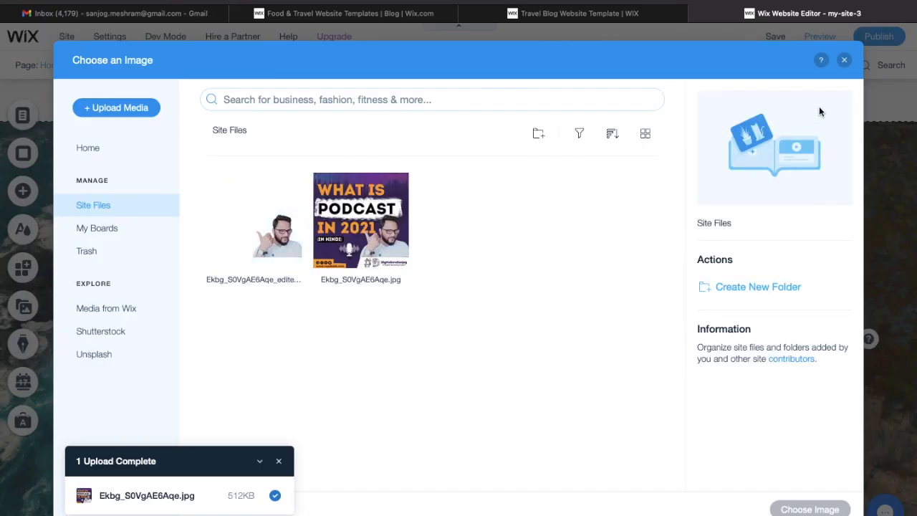
click(845, 61)
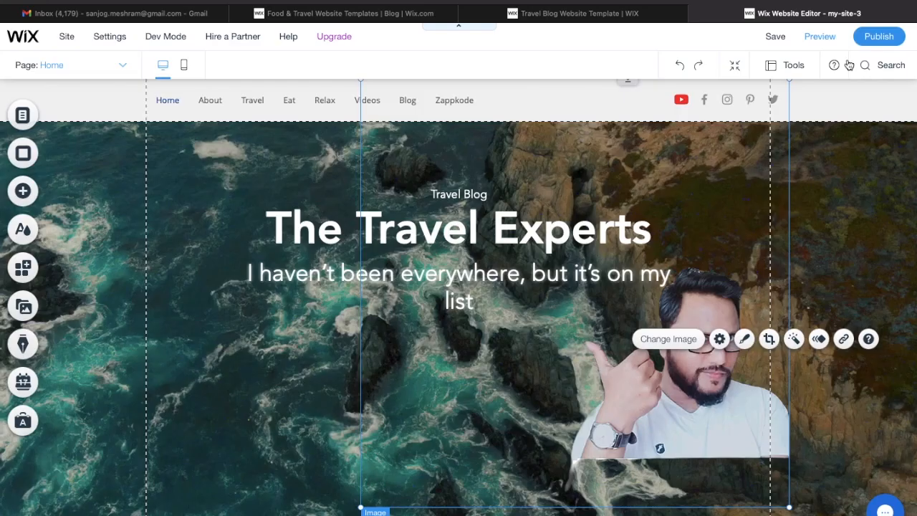
click(745, 344)
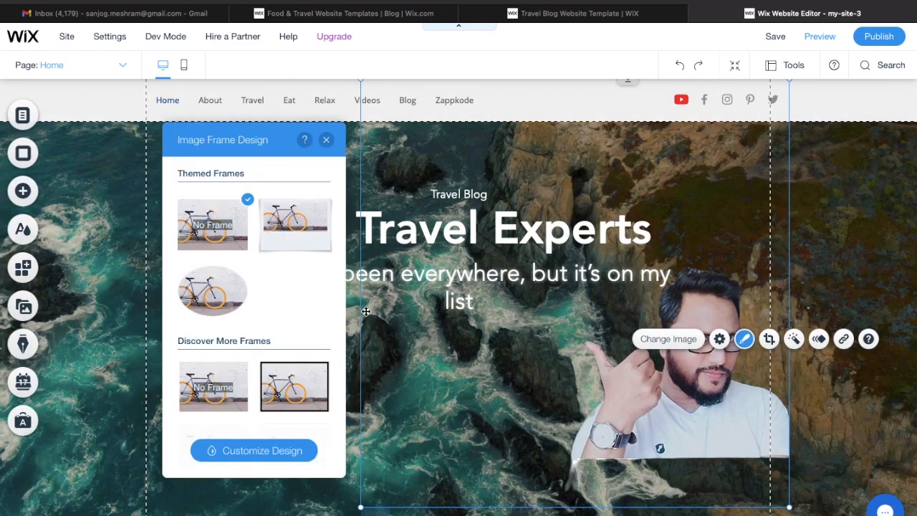
scroll(285, 366, down, 5)
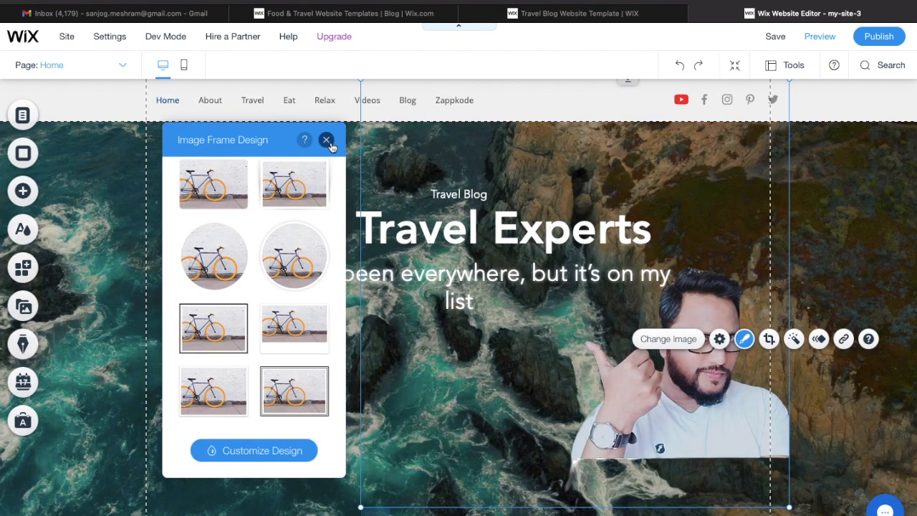
click(326, 140)
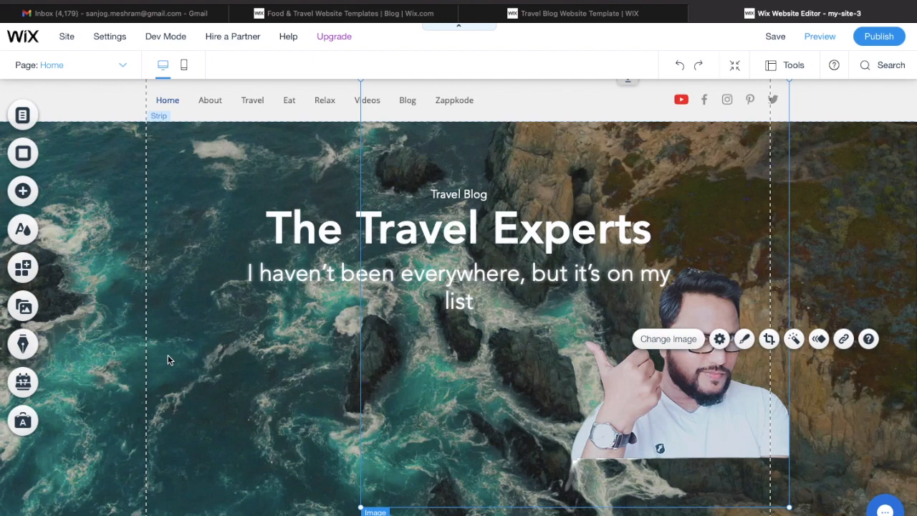
click(167, 360)
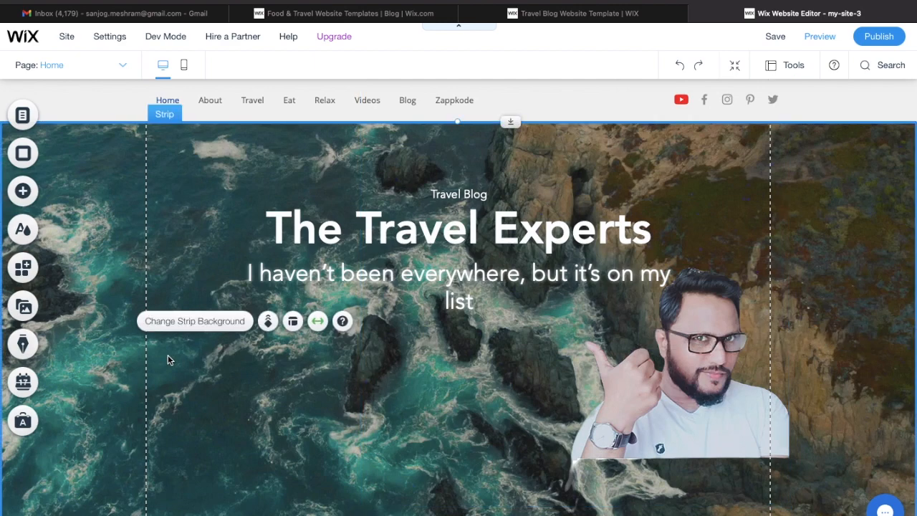
Browse the themed, text and icon, and icon-only button designs that can be added to the page
click(40, 195)
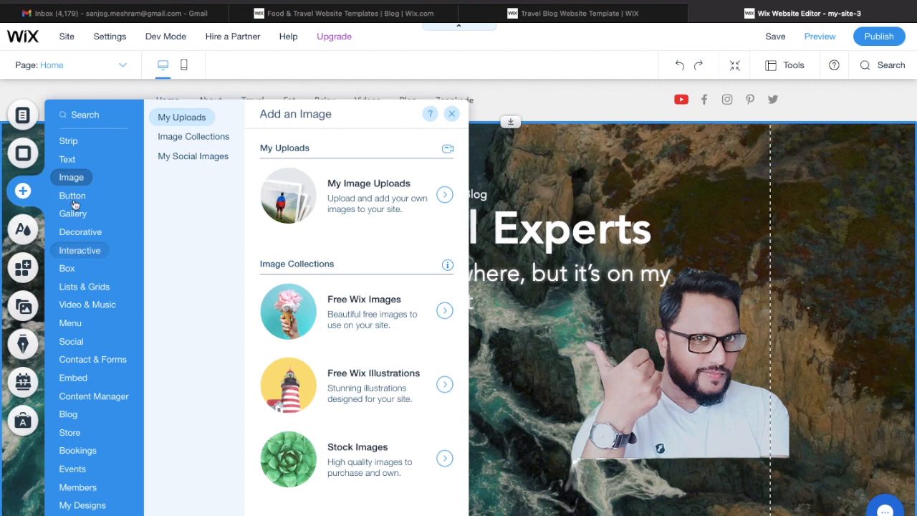
mouse_move(74, 196)
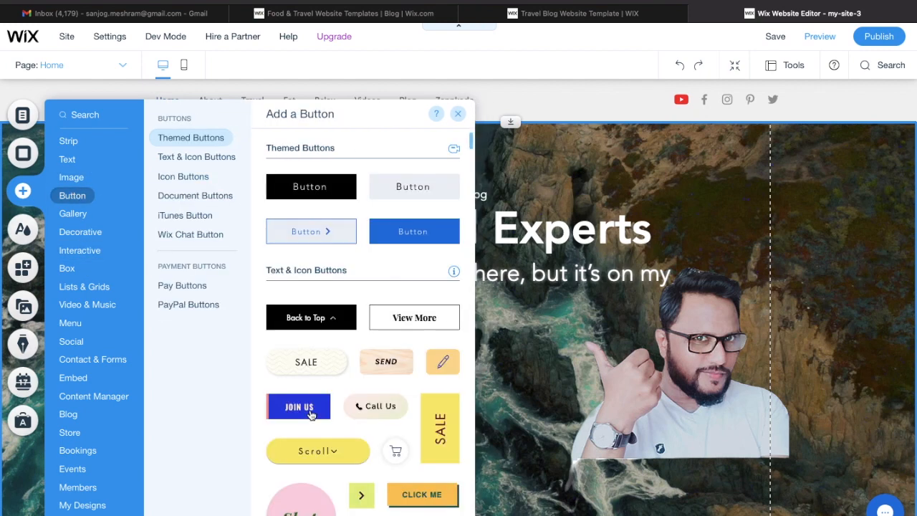
scroll(311, 416, down, 10)
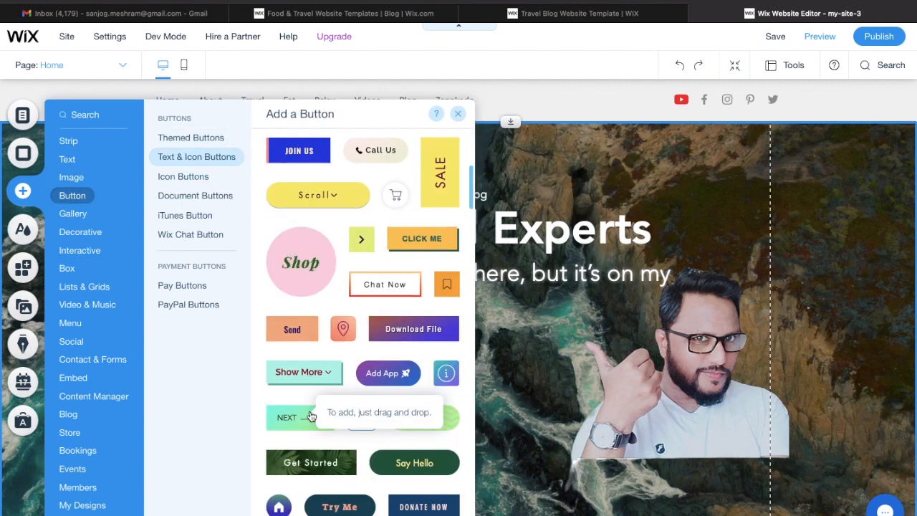
scroll(311, 416, up, 10)
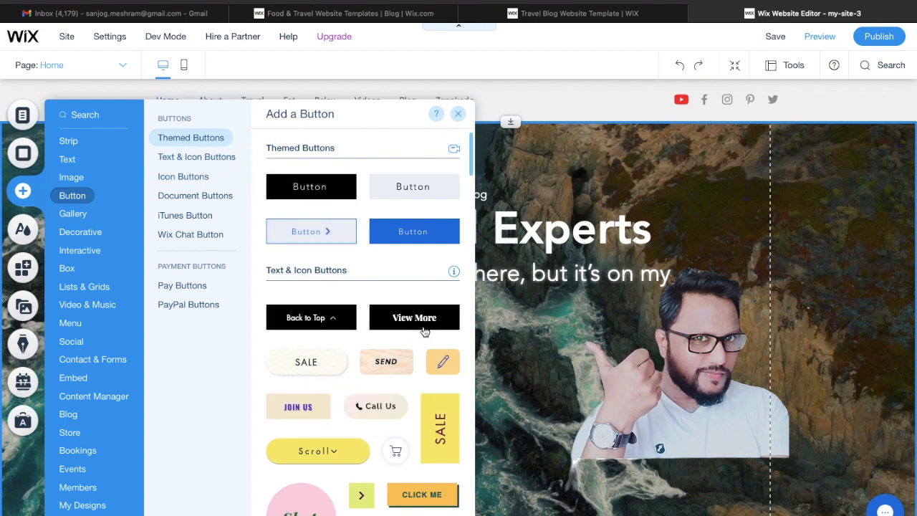
scroll(393, 362, down, 1)
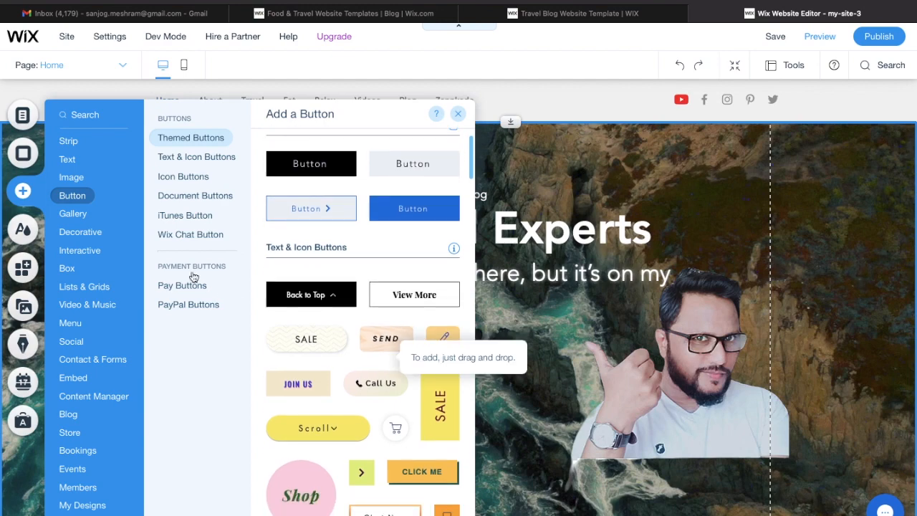
click(202, 198)
click(199, 178)
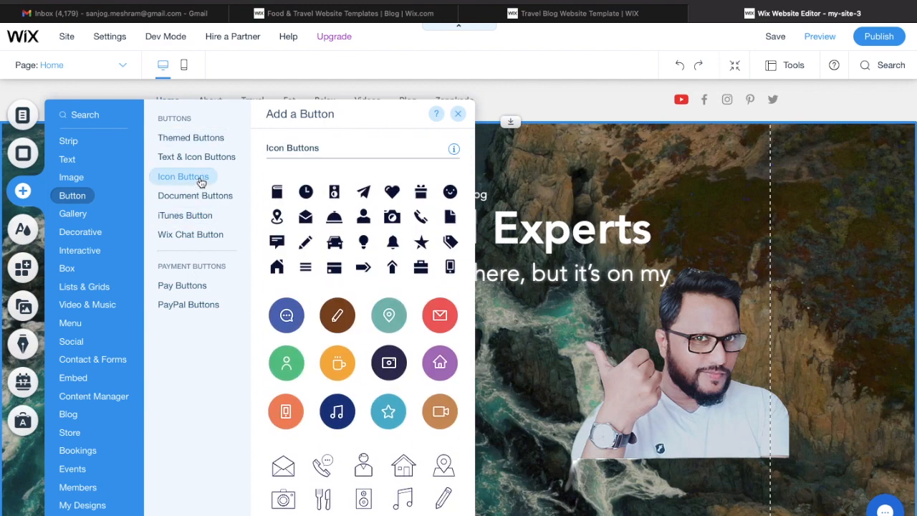
click(197, 159)
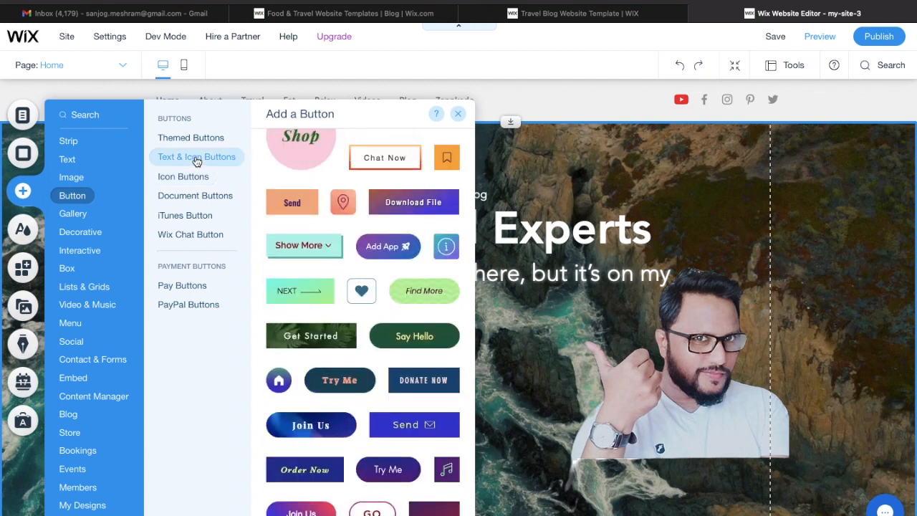
click(198, 137)
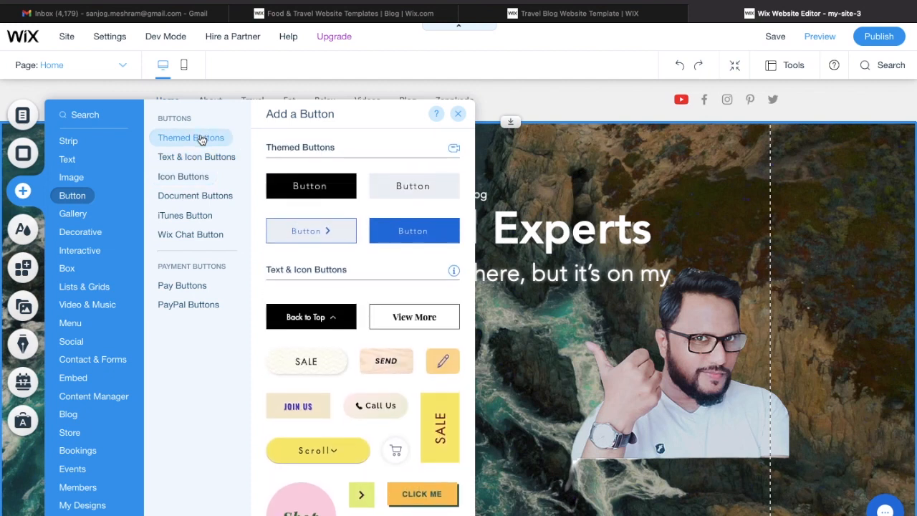
Add the yellow "Buy Now" pay button and attach it to the hero strip at about x 635, y 361, beside the portrait
click(200, 236)
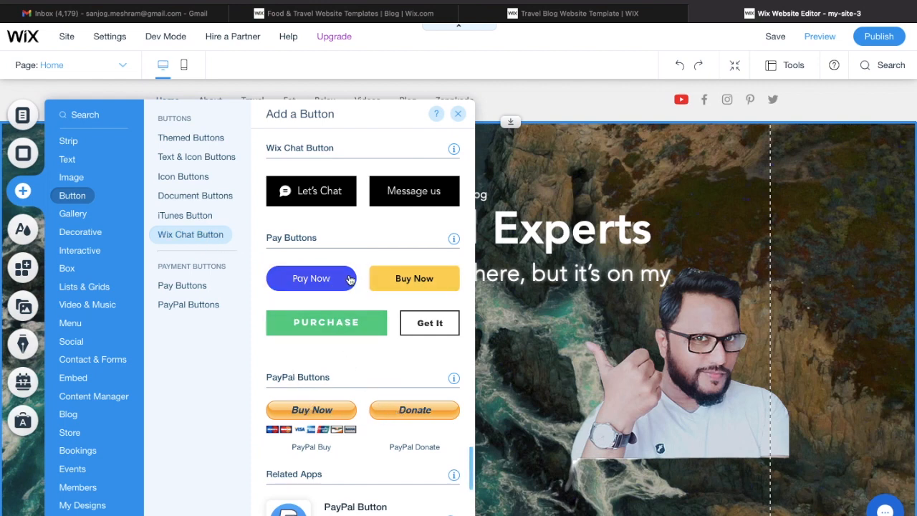
click(408, 283)
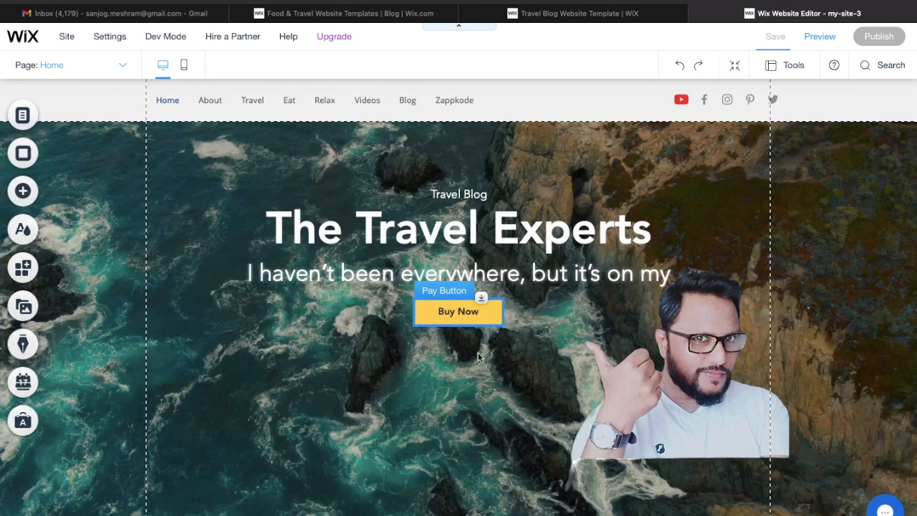
drag(461, 313, 598, 326)
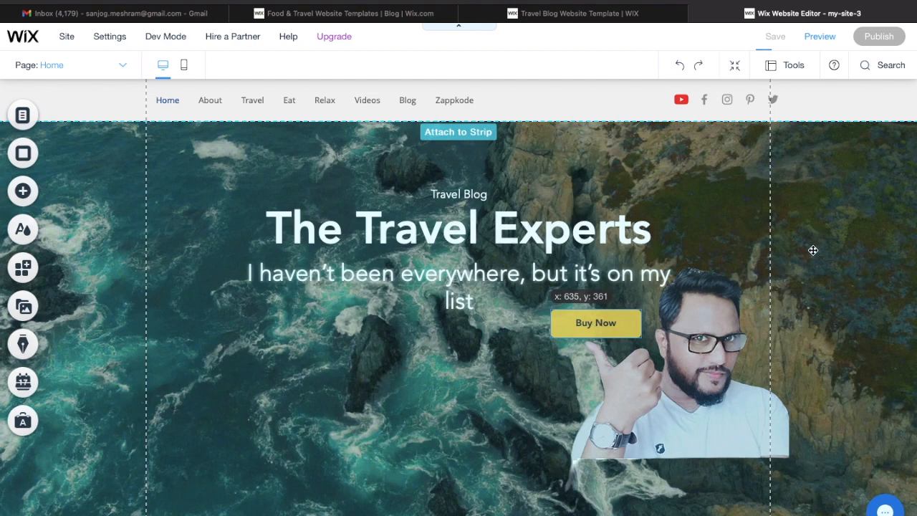
drag(813, 250, 813, 250)
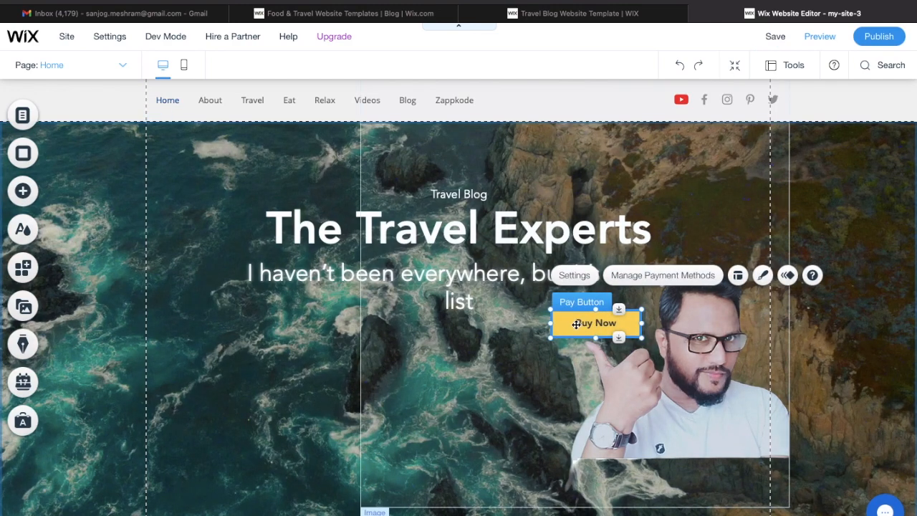
Zoom in slightly on the cut-out portrait within its crop frame and apply the crop
click(576, 324)
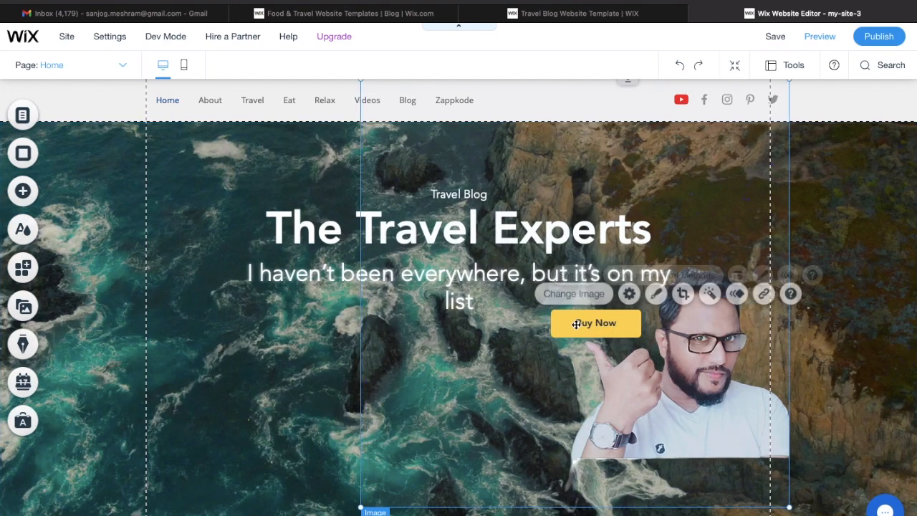
key(super+shift+f)
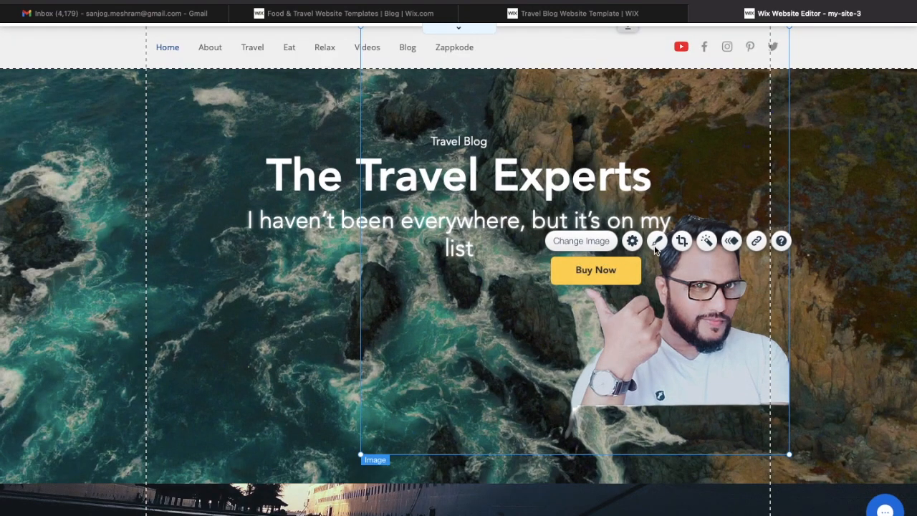
click(657, 242)
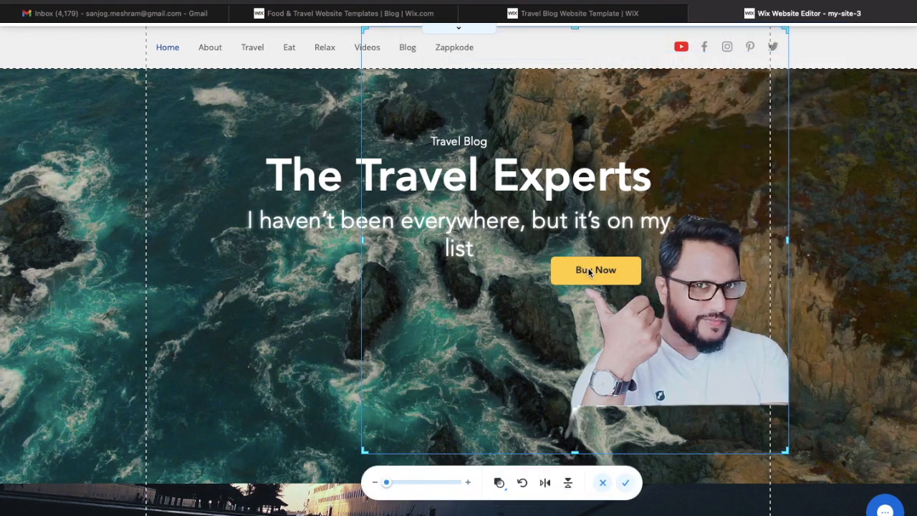
mouse_move(388, 485)
mouse_down()
mouse_move(409, 485)
mouse_move(395, 475)
mouse_up()
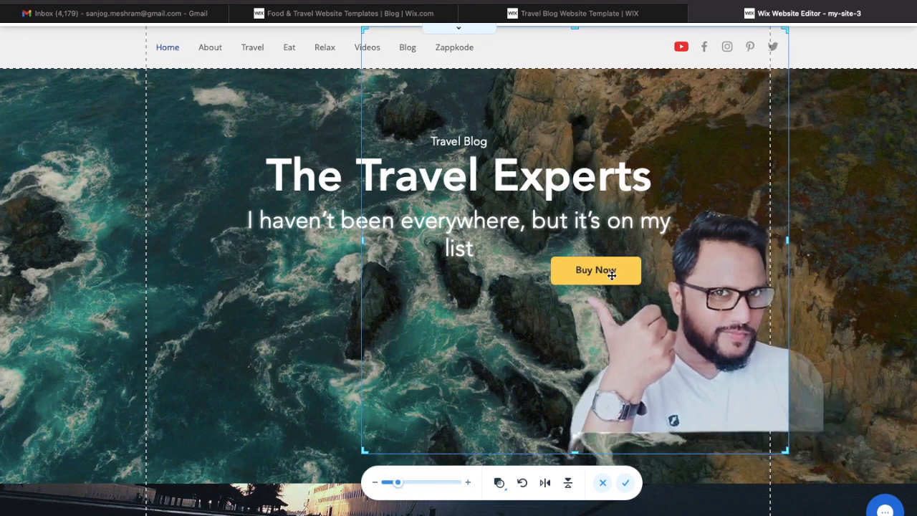
click(852, 188)
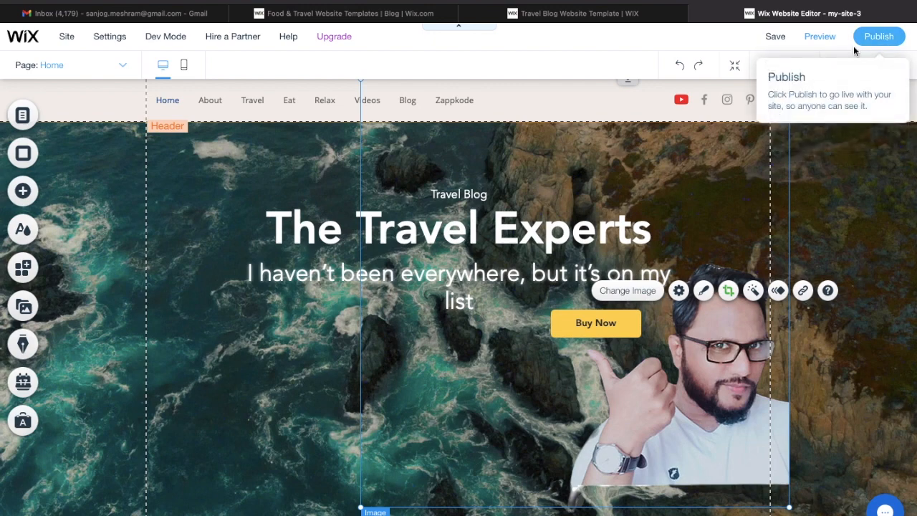
Preview the home page to check the hero strip with the portrait and Buy Now button, and return to the editor
click(830, 44)
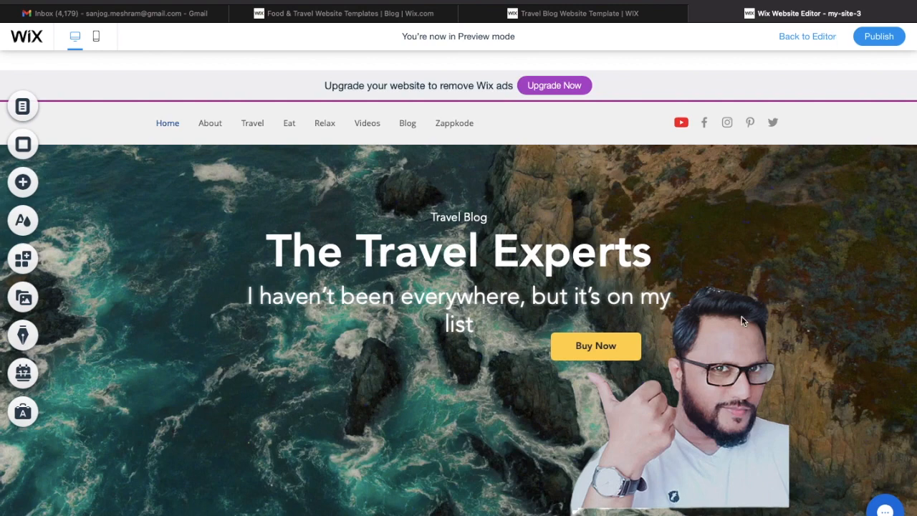
scroll(742, 316, down, 1)
scroll(681, 336, down, 1)
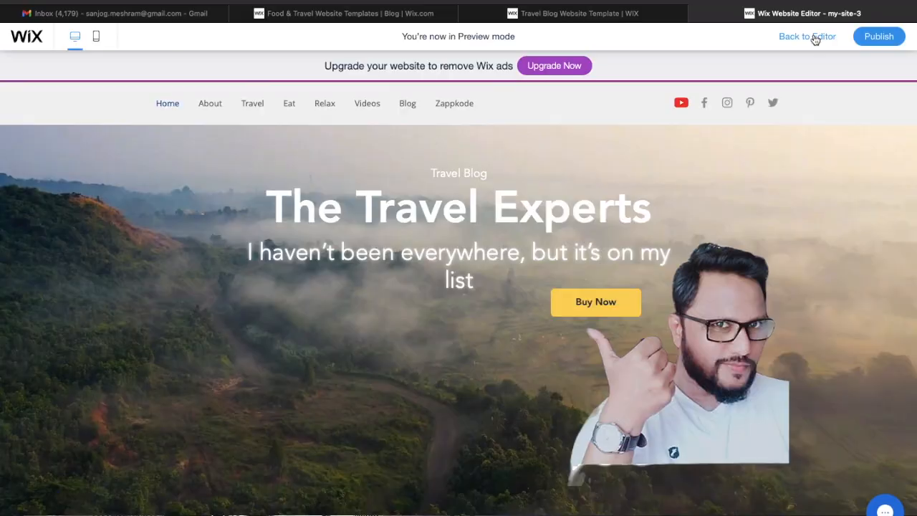
click(814, 39)
Browse the recommended, slider, pro and grid gallery designs that can be added to the page
scroll(271, 207, down, 2)
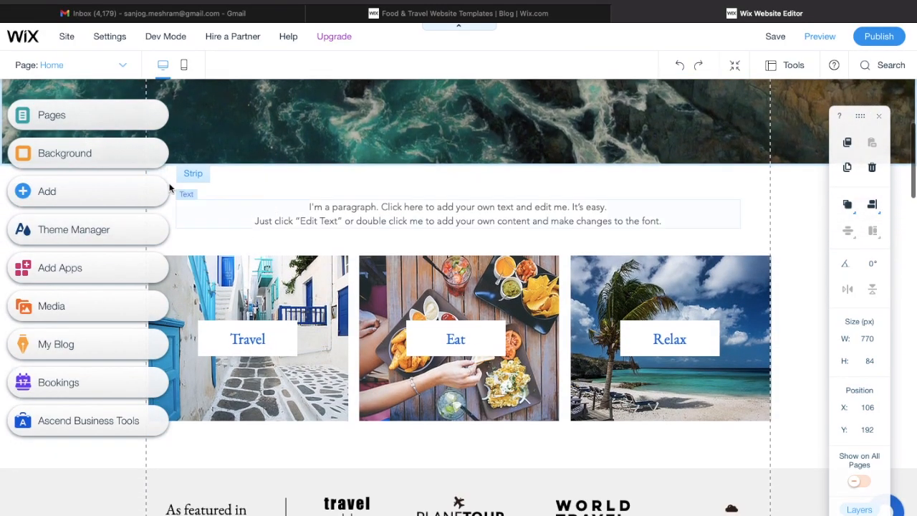
click(29, 191)
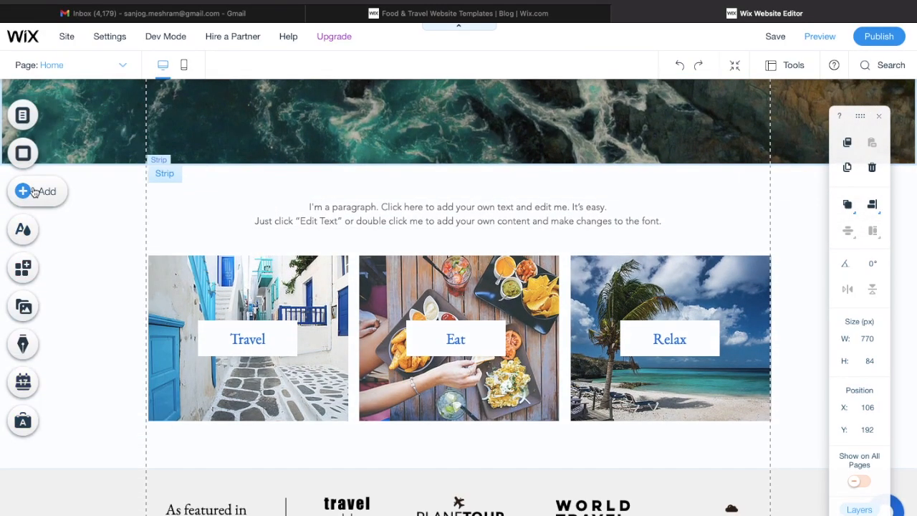
click(93, 179)
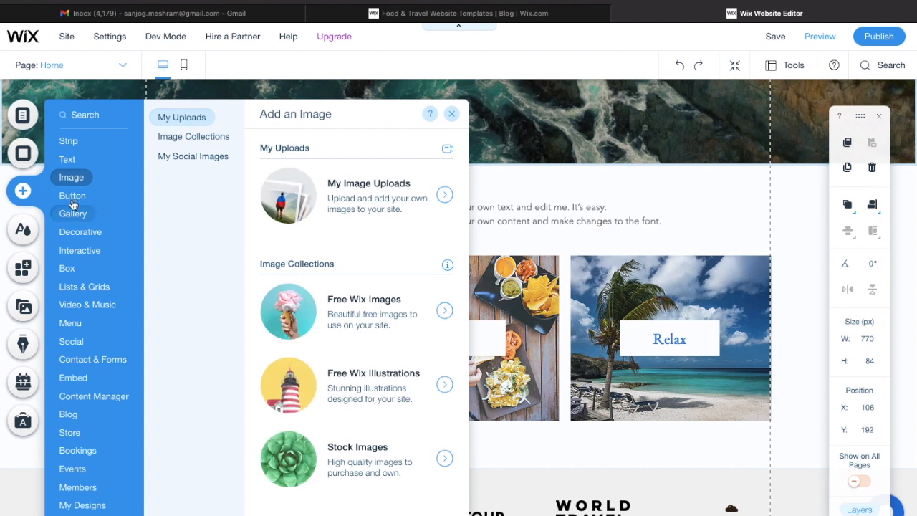
click(73, 213)
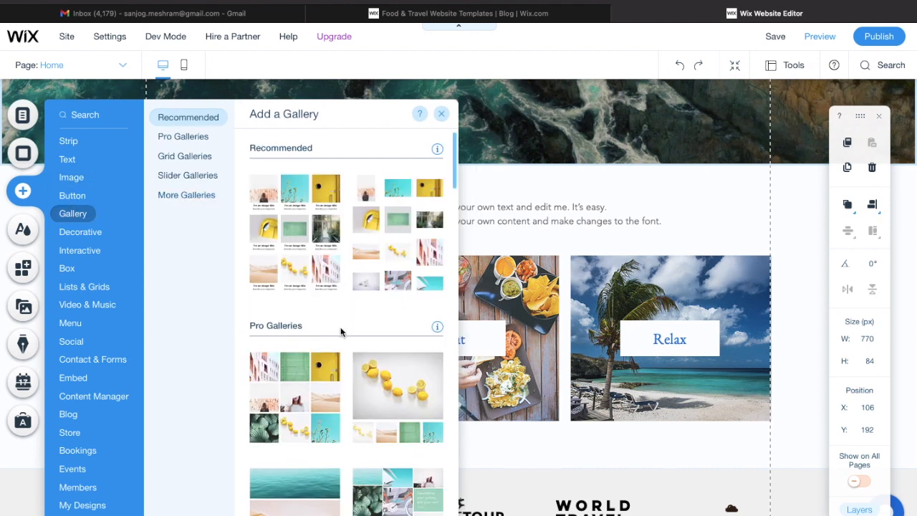
scroll(341, 331, down, 3)
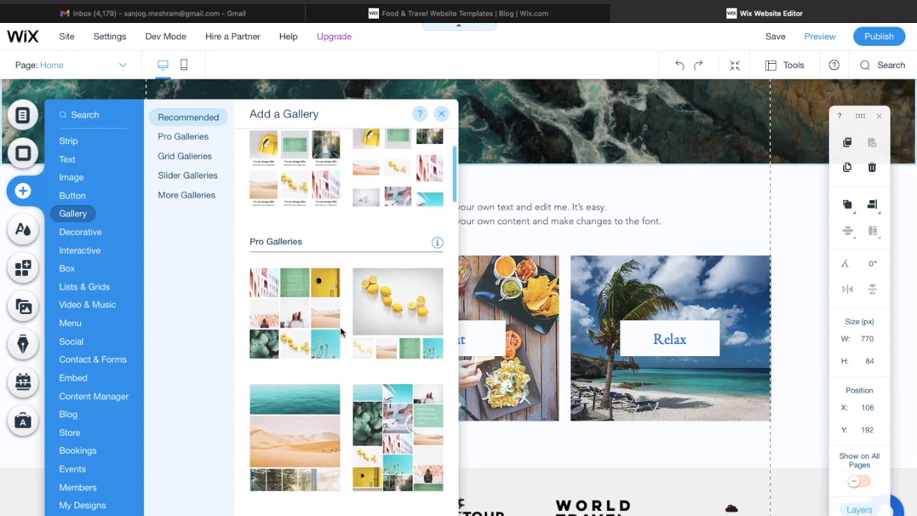
scroll(315, 262, up, 3)
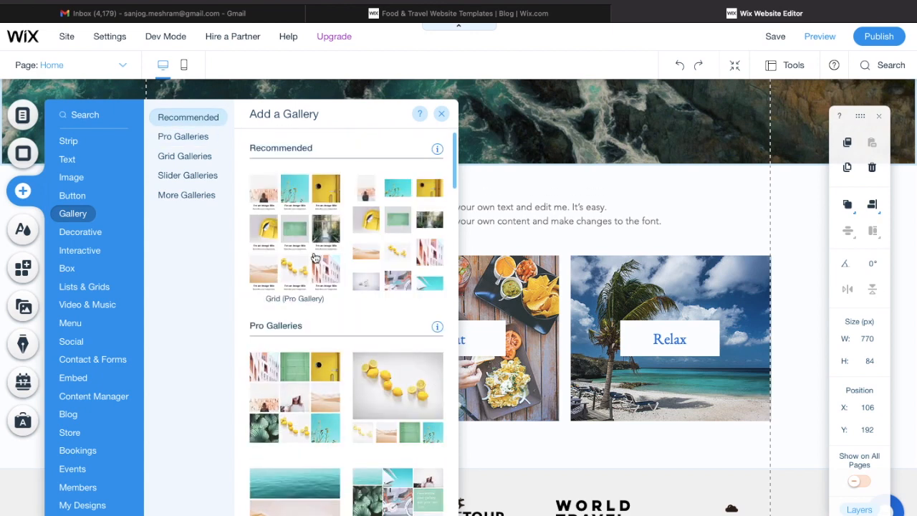
click(196, 177)
click(195, 136)
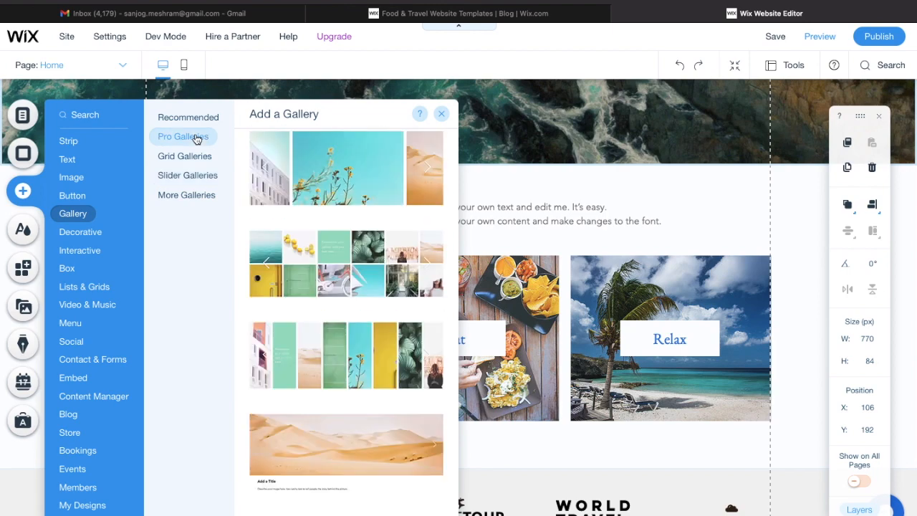
click(191, 163)
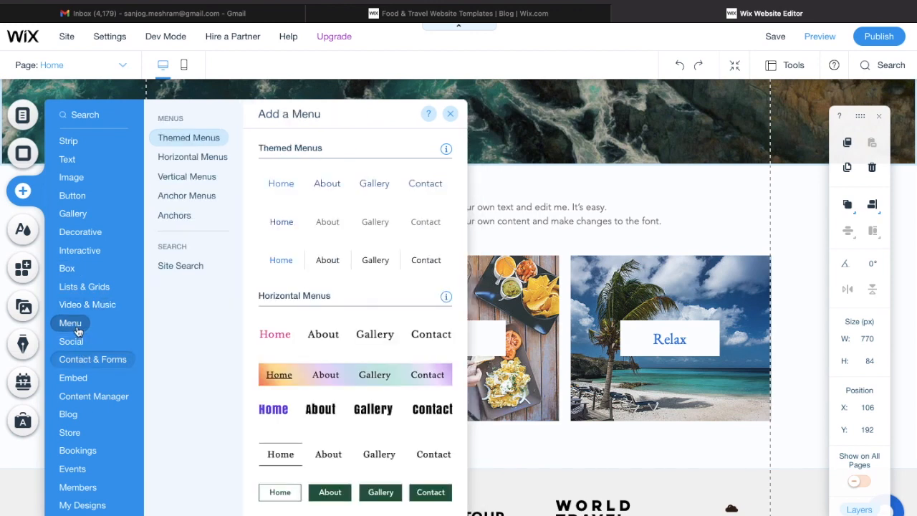
Browse the video elements that can be added, from single video players to video masks and transparent videos
mouse_move(88, 305)
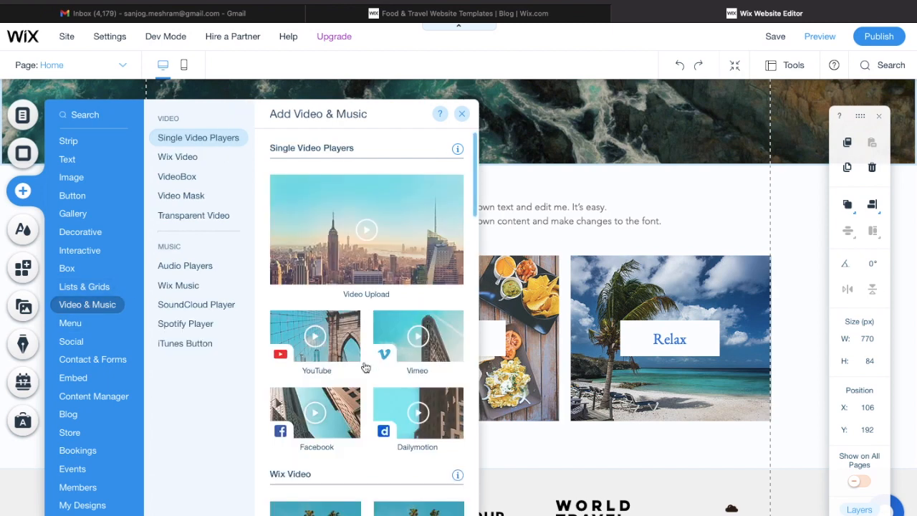
scroll(358, 382, down, 10)
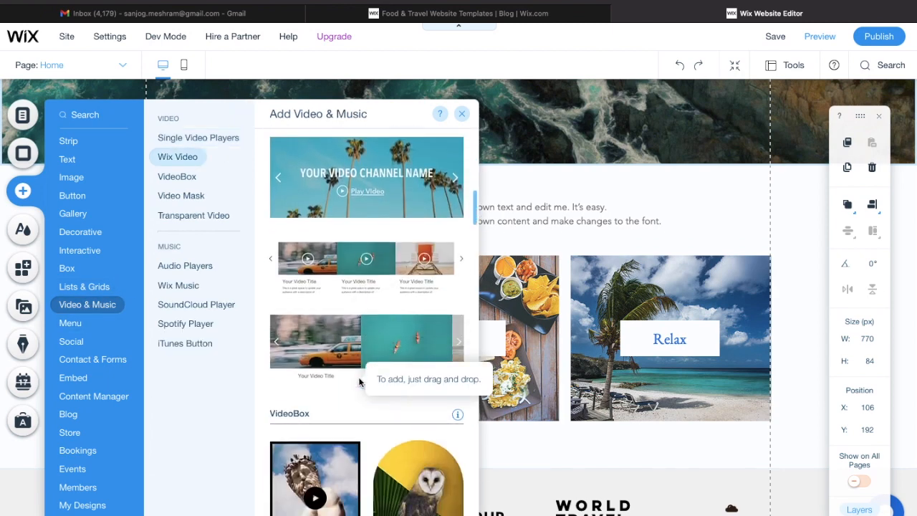
scroll(358, 382, down, 10)
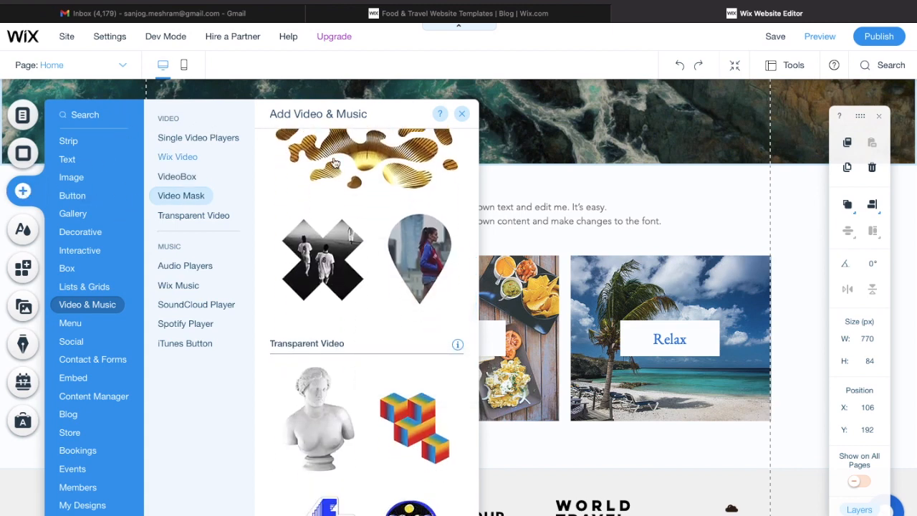
click(538, 196)
Check the category section of the home page and the list of pages in the site
scroll(524, 225, down, 4)
scroll(524, 225, up, 3)
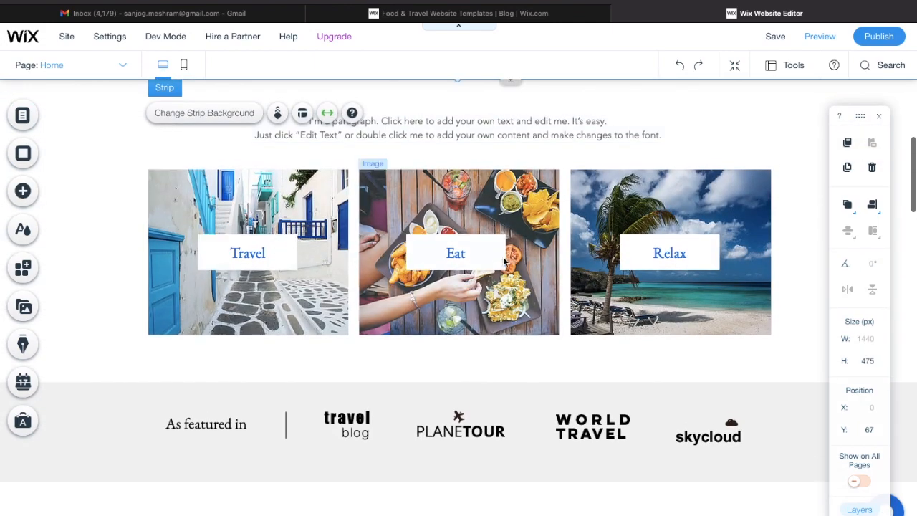
click(125, 66)
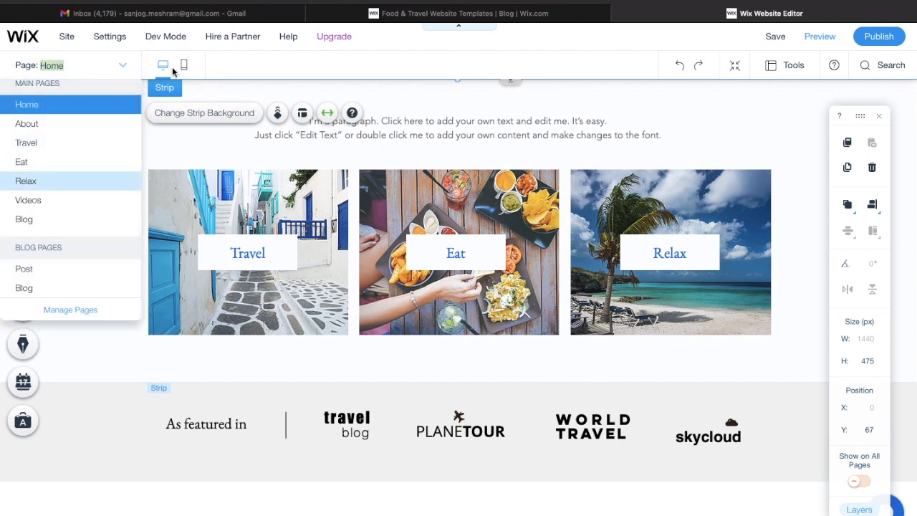
click(124, 66)
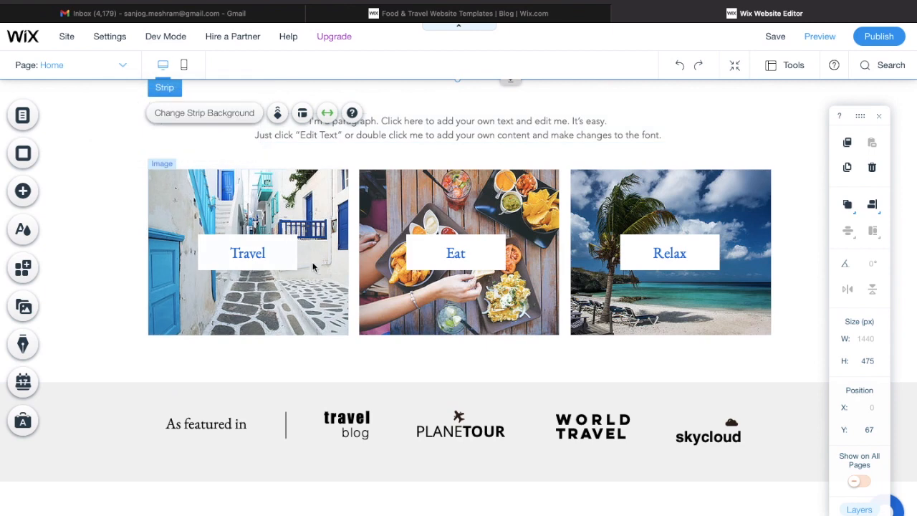
Open post management from the home page's blog feed and look through the published posts
scroll(295, 307, down, 5)
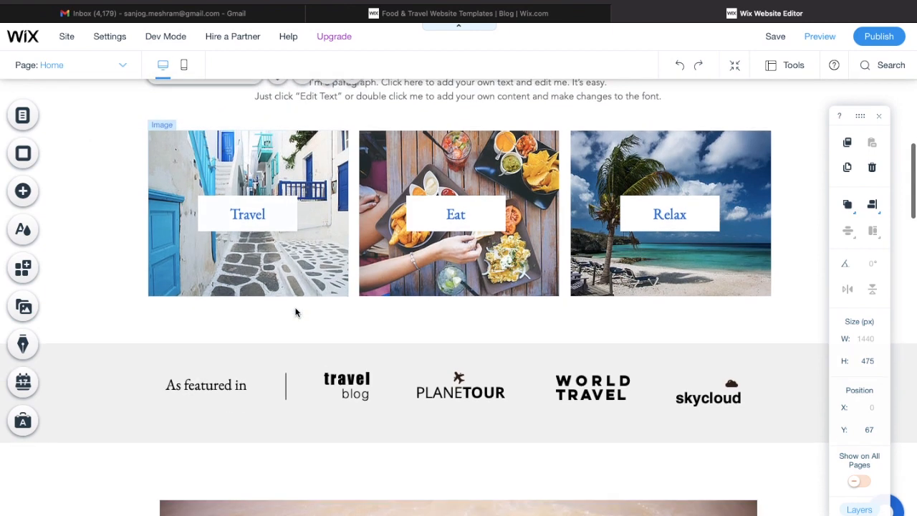
scroll(295, 312, down, 2)
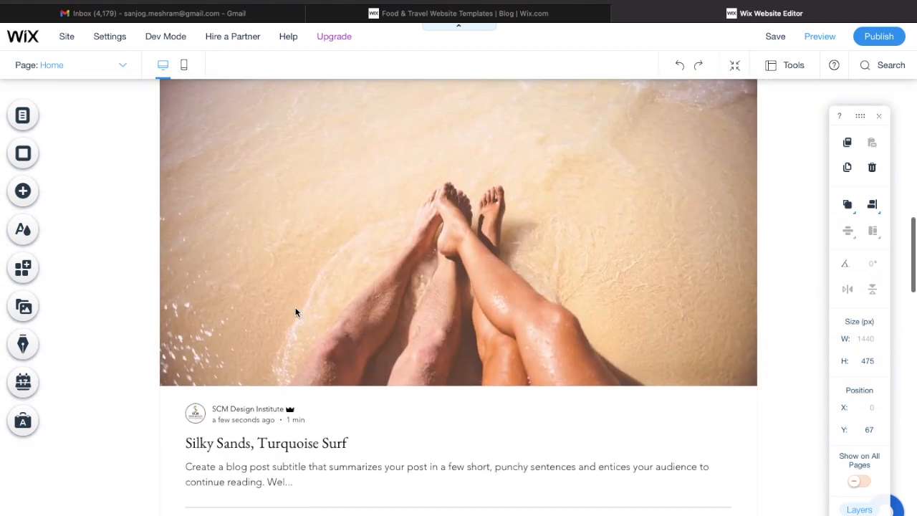
click(322, 220)
click(331, 190)
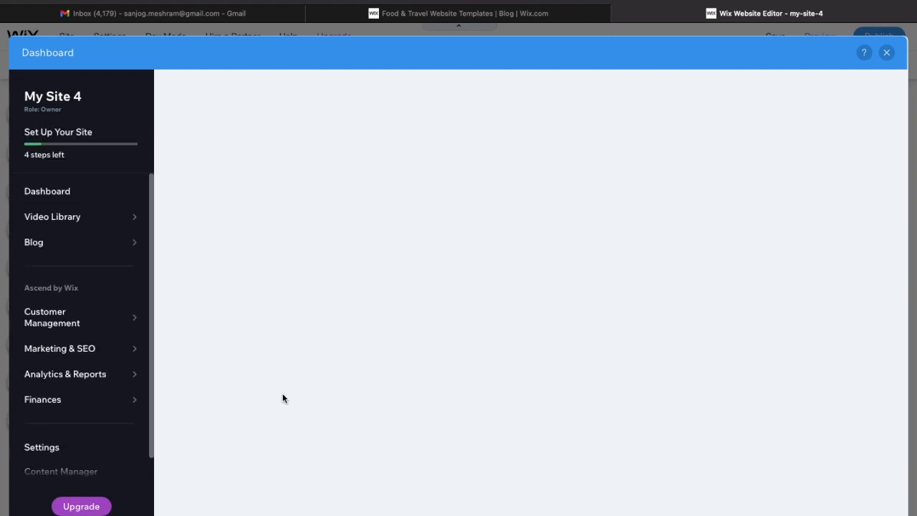
scroll(283, 398, down, 3)
scroll(283, 398, down, 3)
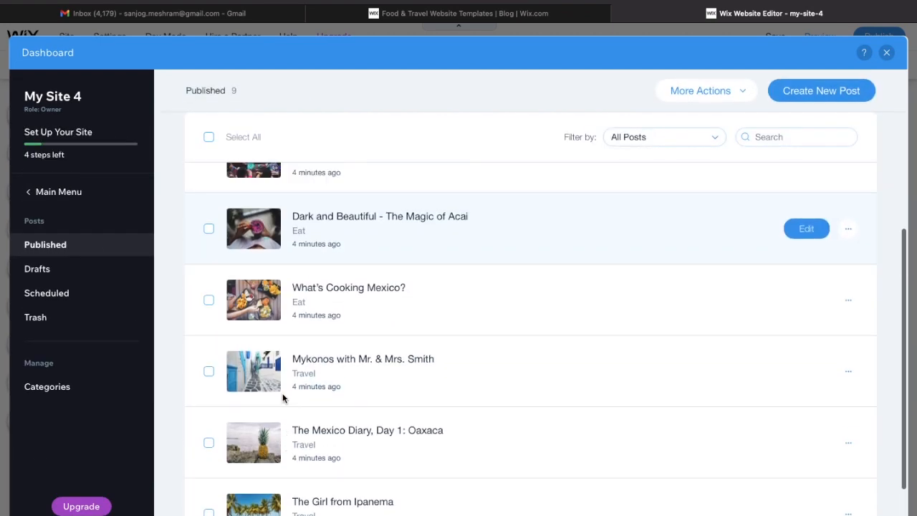
scroll(282, 395, up, 6)
Examine the categories available for the posts "Silky Sands, Turquoise Surf" and "Essential Spa & Body Treatments" without applying any change
click(208, 221)
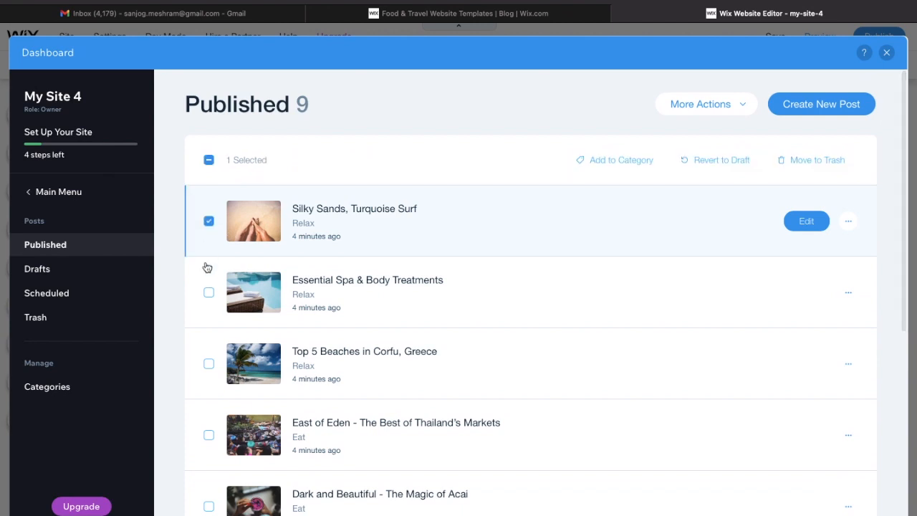
click(208, 292)
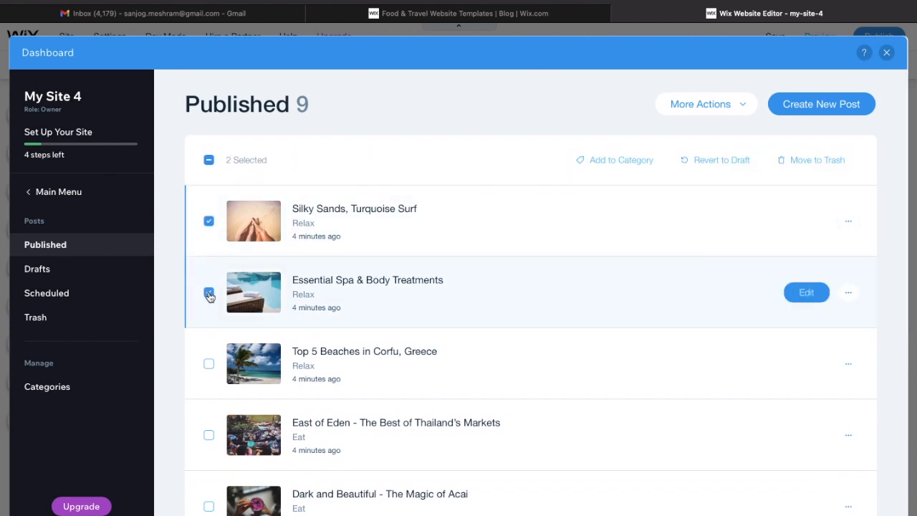
click(616, 160)
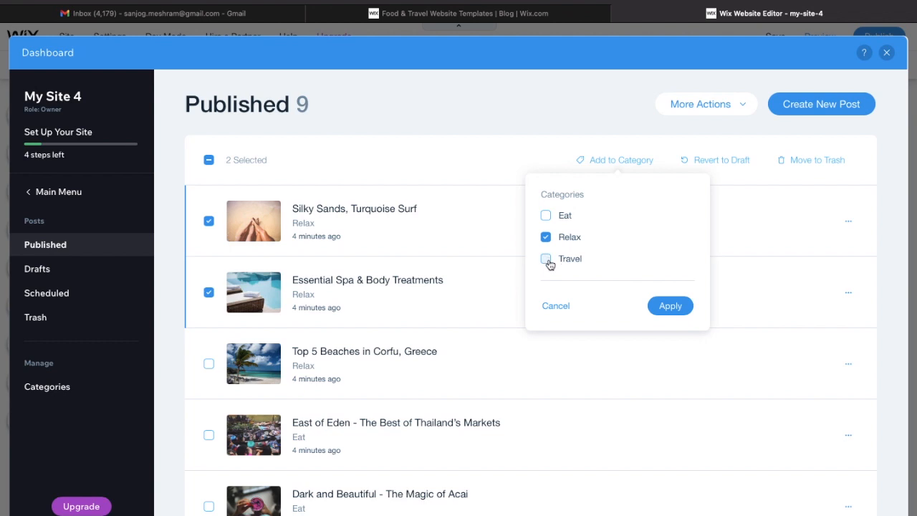
click(564, 306)
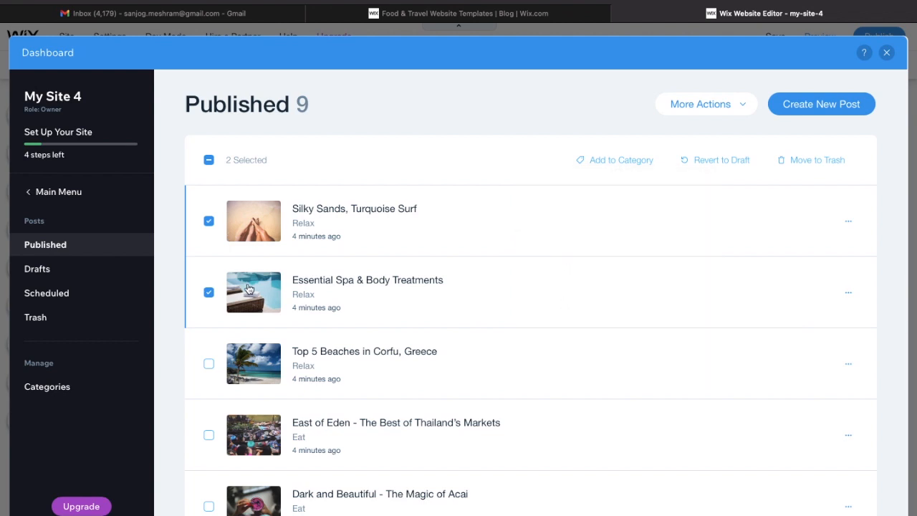
click(209, 293)
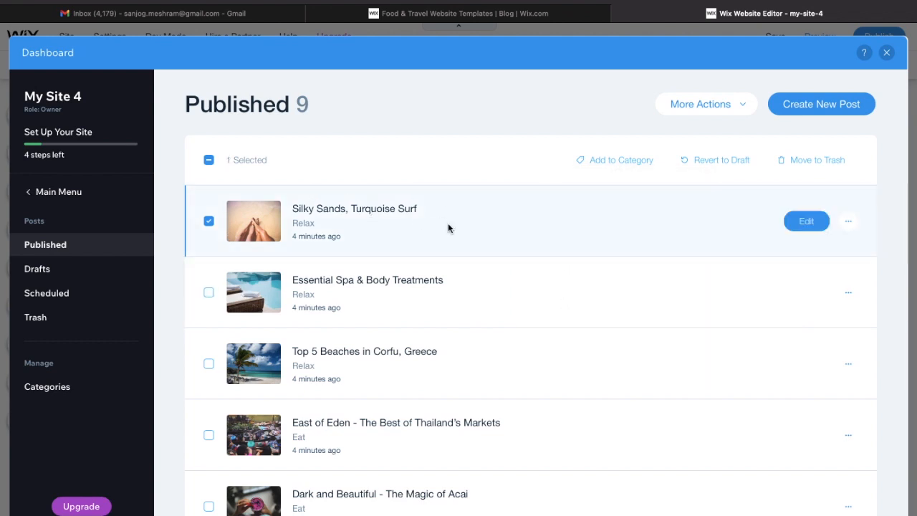
Open the post "Silky Sands, Turquoise Surf" for editing and review its subtitle, image and body text
click(806, 222)
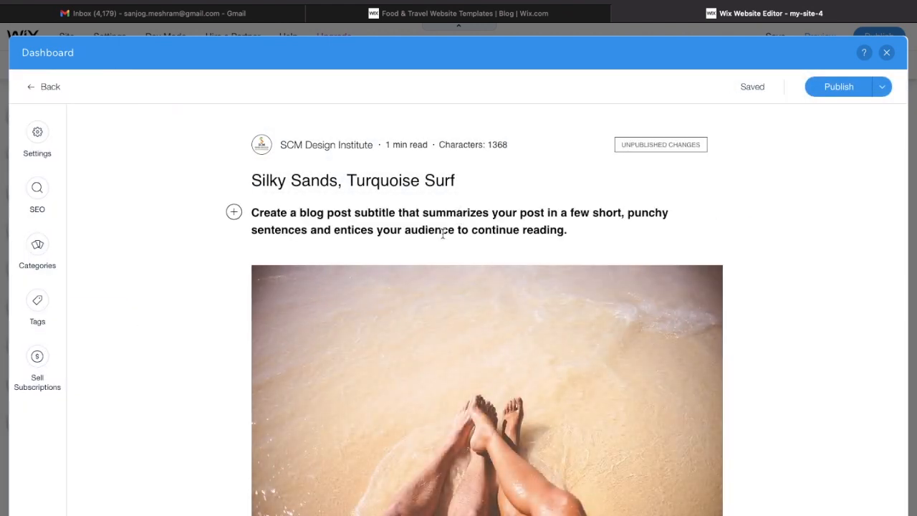
scroll(360, 215, down, 2)
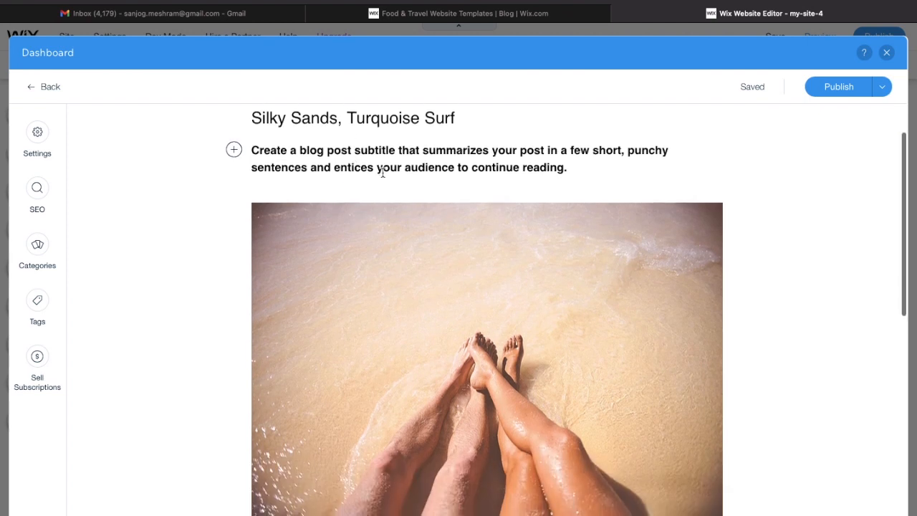
scroll(400, 177, down, 1)
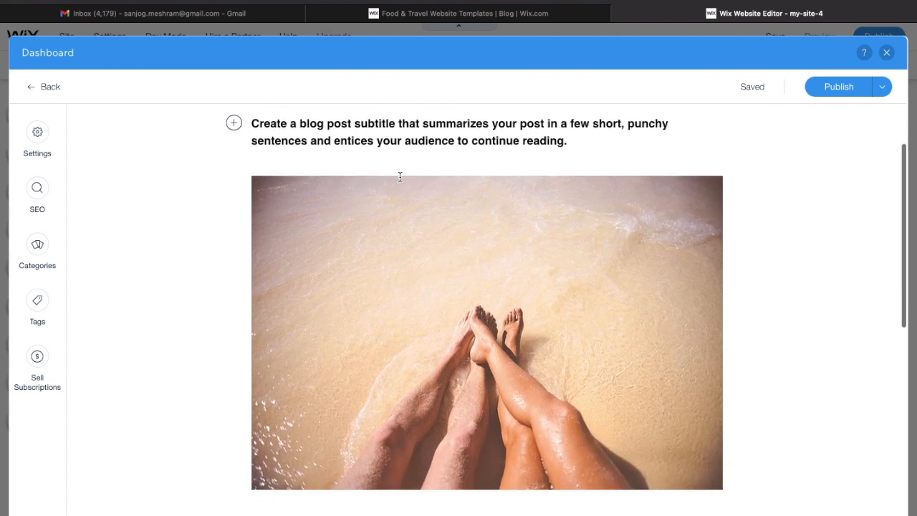
scroll(400, 177, up, 2)
scroll(400, 177, down, 1)
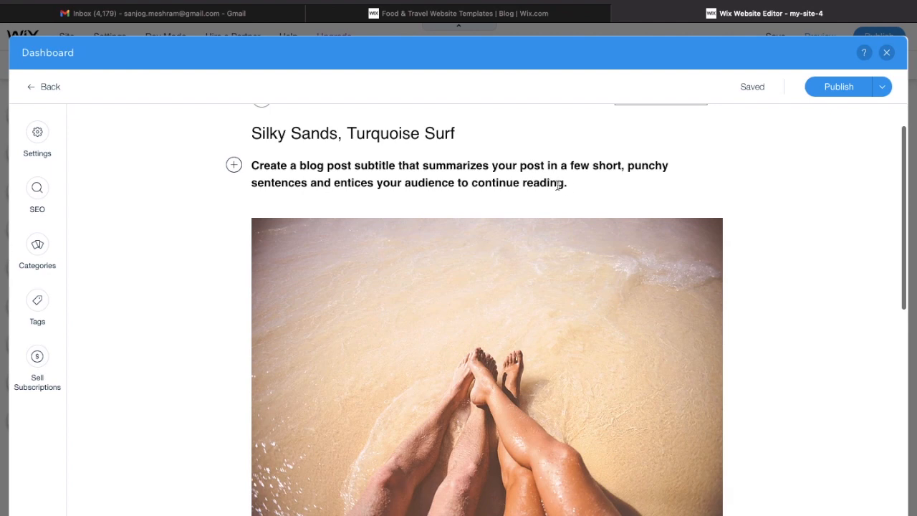
drag(567, 185, 260, 169)
scroll(259, 169, down, 5)
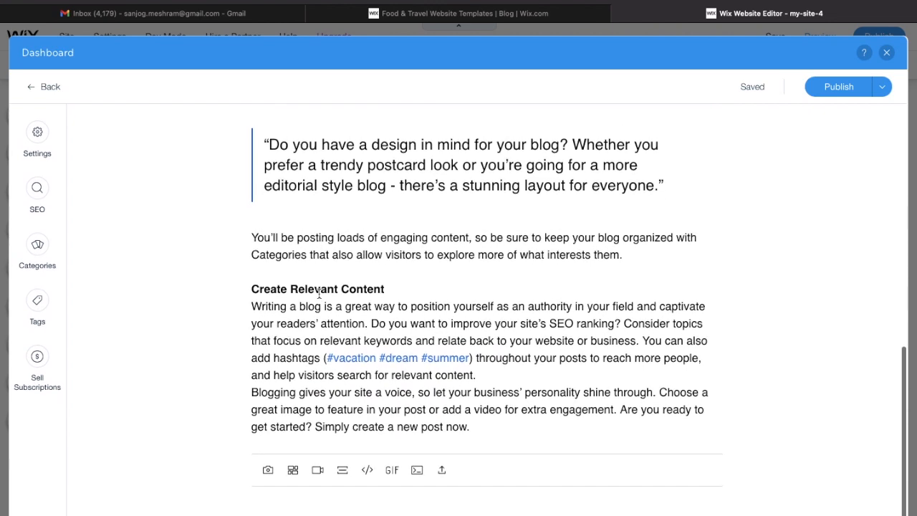
Examine the caption and alt text settings of the post's beach image and leave them without applying any change
scroll(319, 294, up, 2)
scroll(319, 294, up, 8)
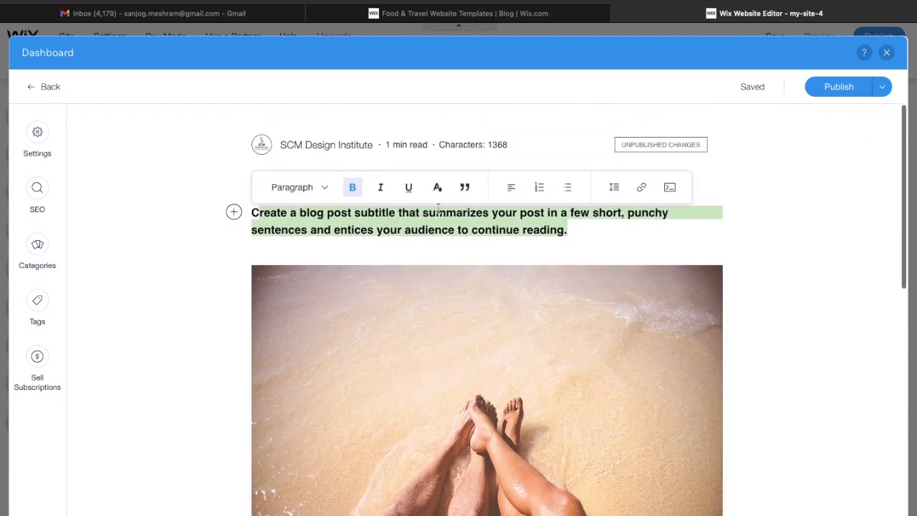
click(346, 230)
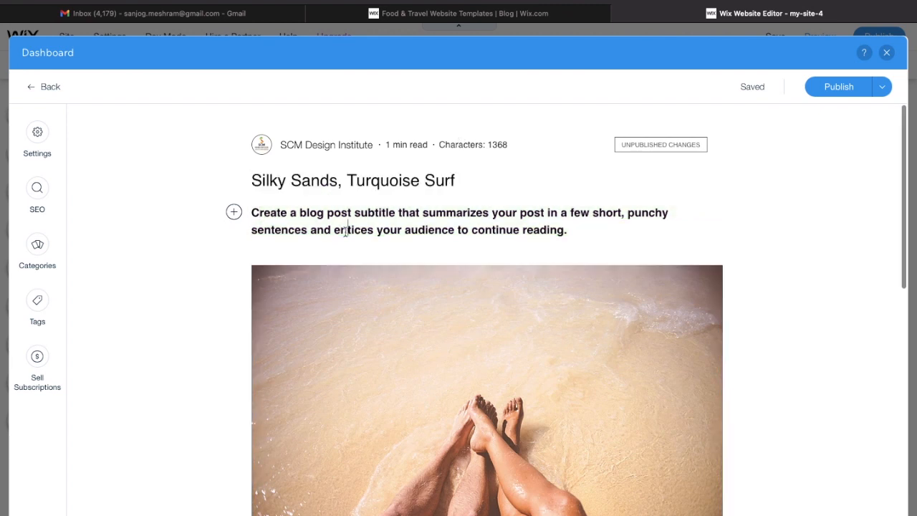
scroll(334, 293, down, 3)
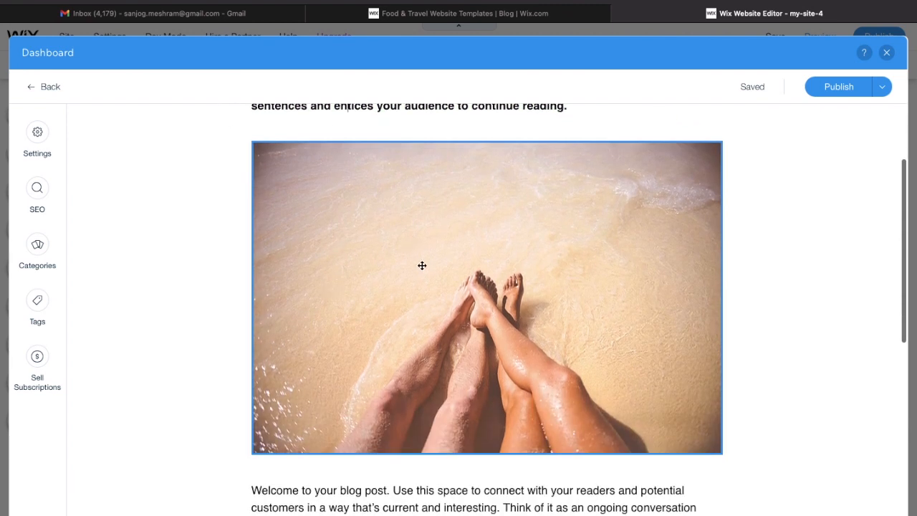
click(422, 264)
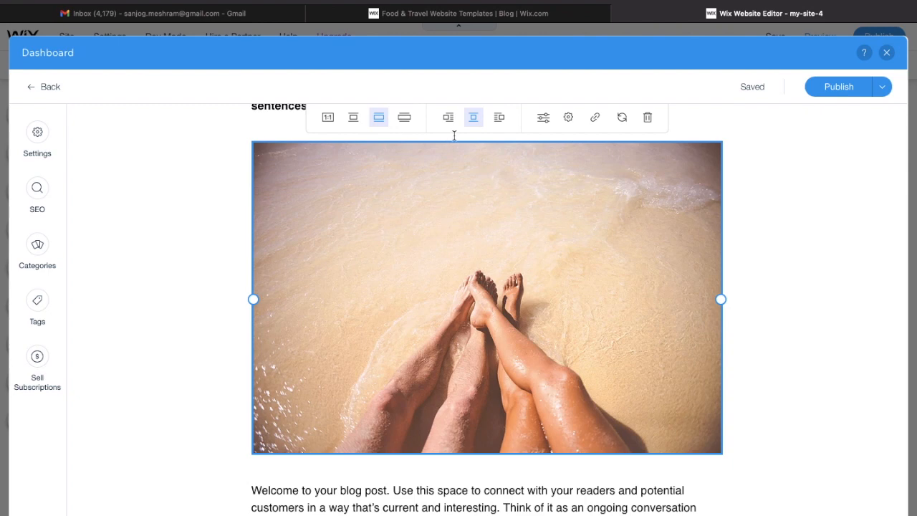
click(569, 119)
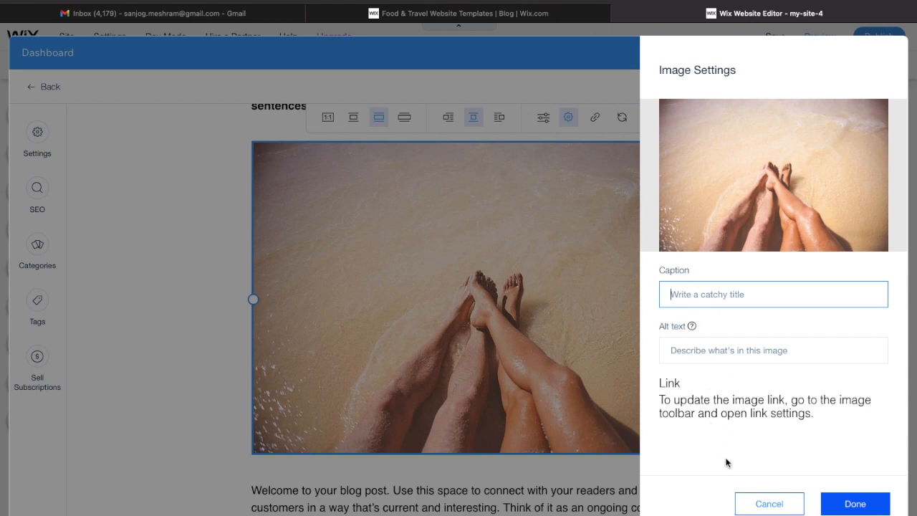
click(714, 351)
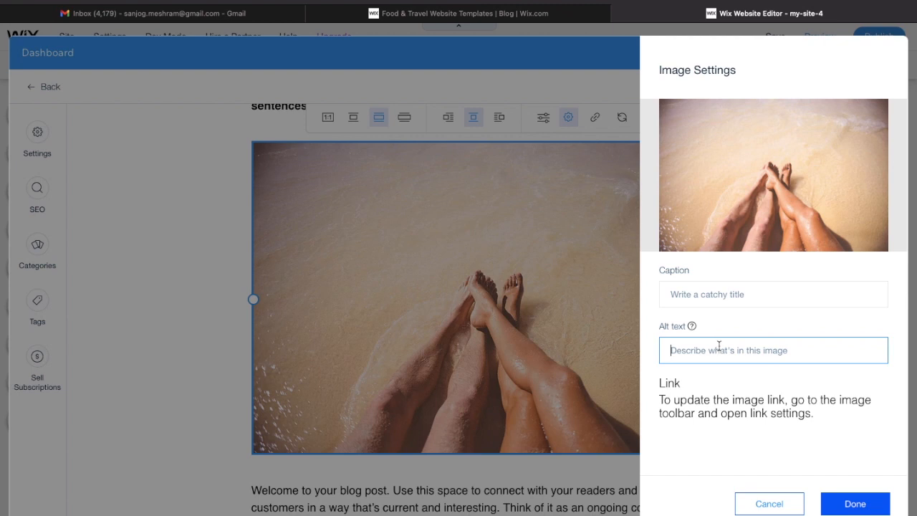
click(785, 506)
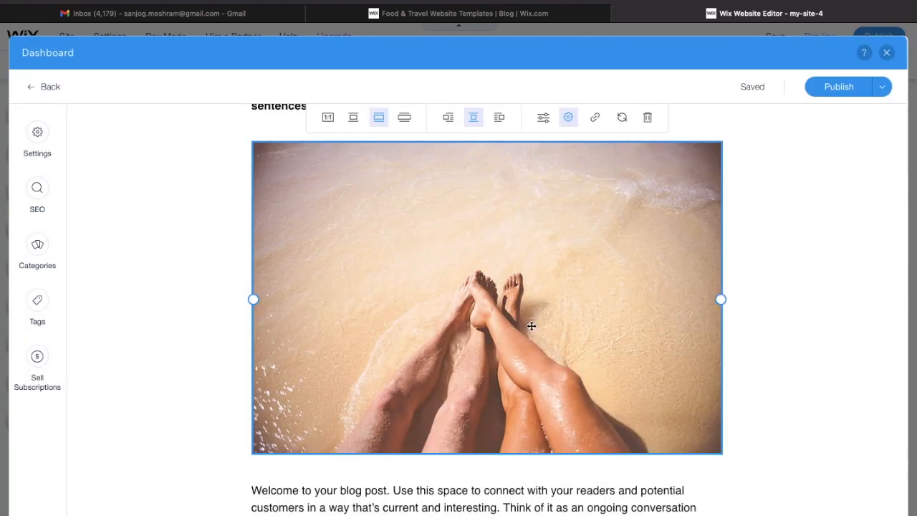
Review the post's general settings, including its cover image, author and publish date calendar, without changing the date
scroll(124, 427, down, 2)
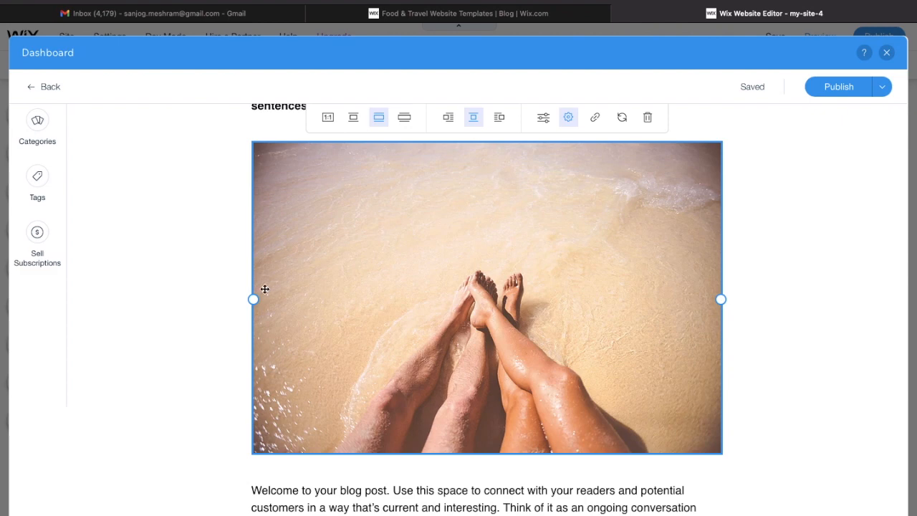
scroll(173, 269, up, 3)
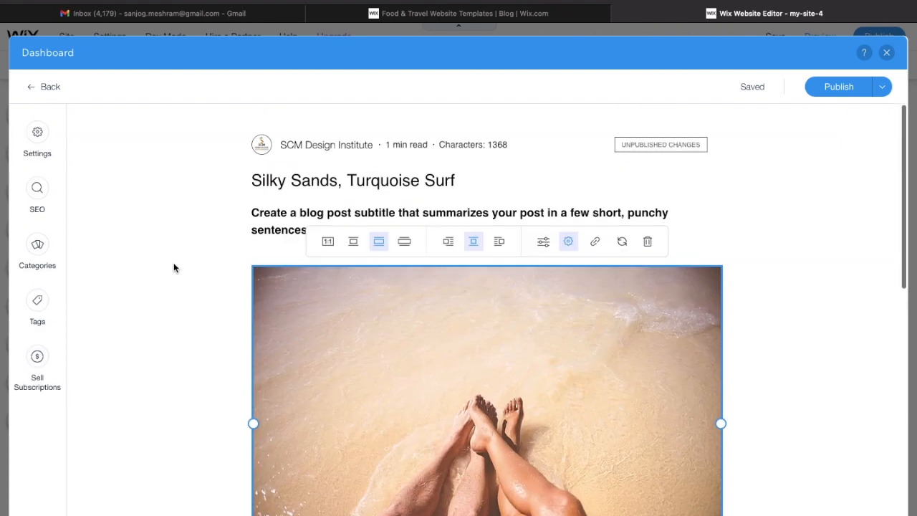
click(36, 130)
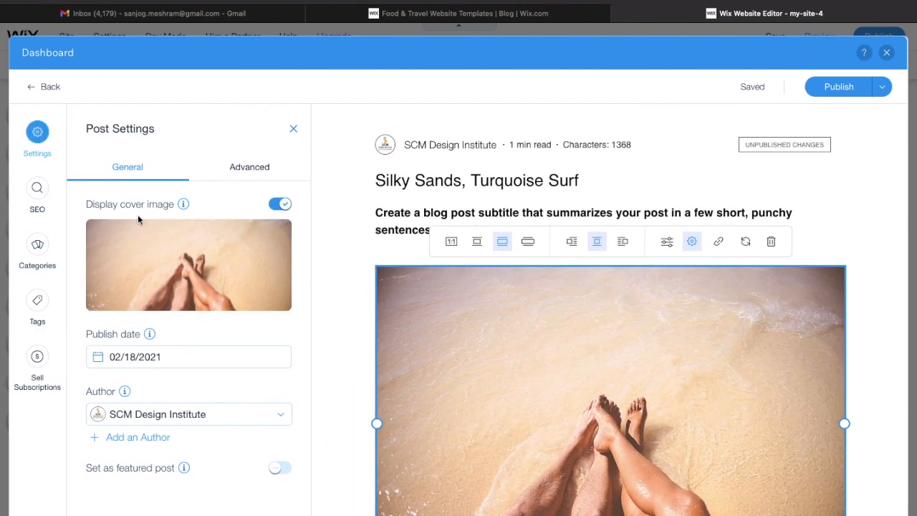
click(155, 360)
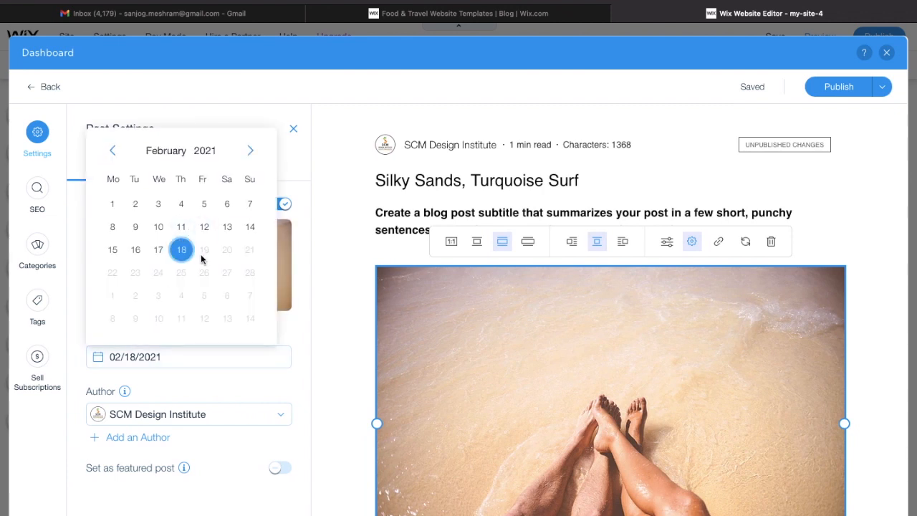
click(250, 151)
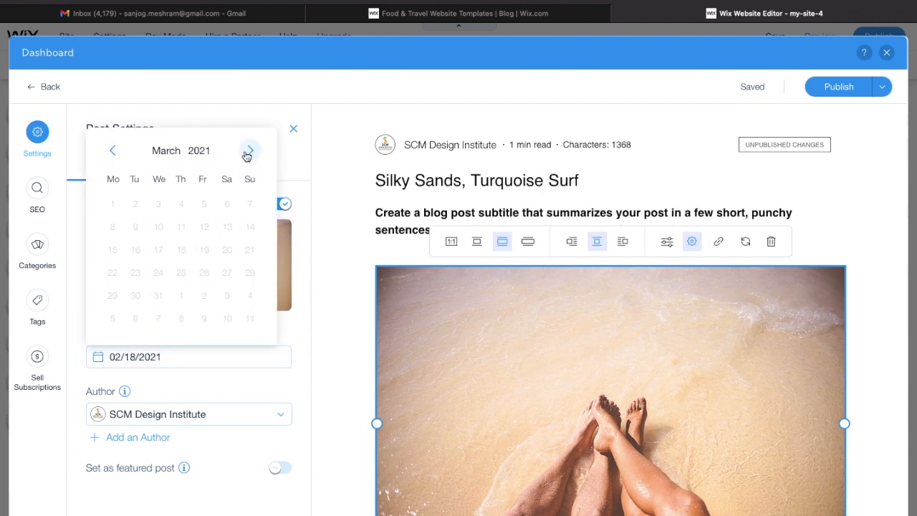
click(113, 150)
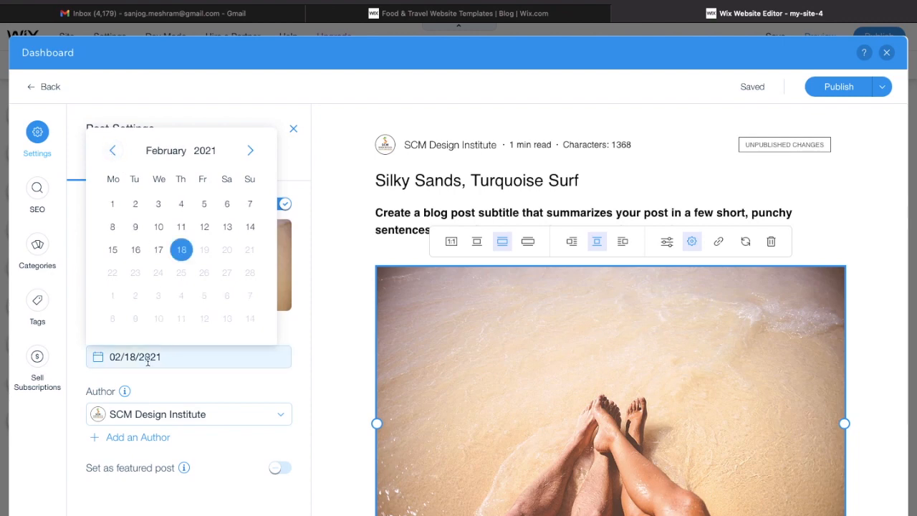
click(292, 131)
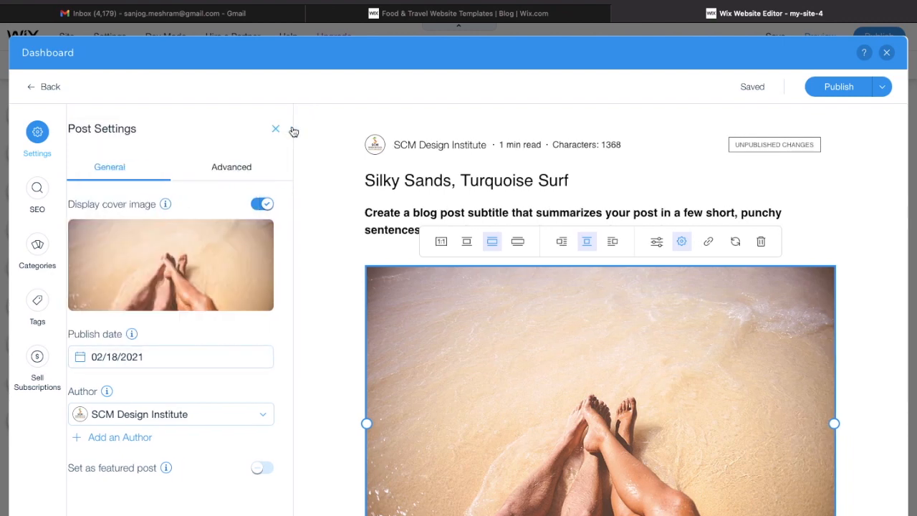
click(35, 142)
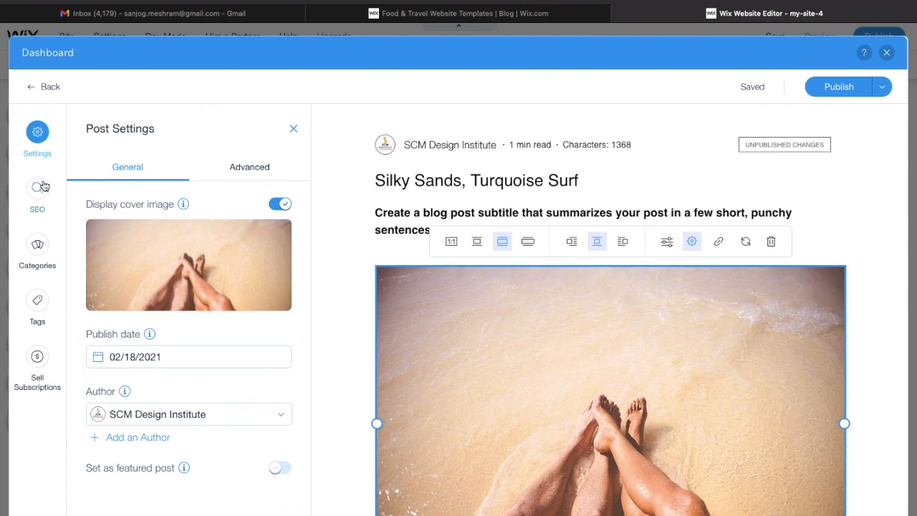
Review the post's page SEO settings: URL slug, SEO title and SEO description
click(40, 187)
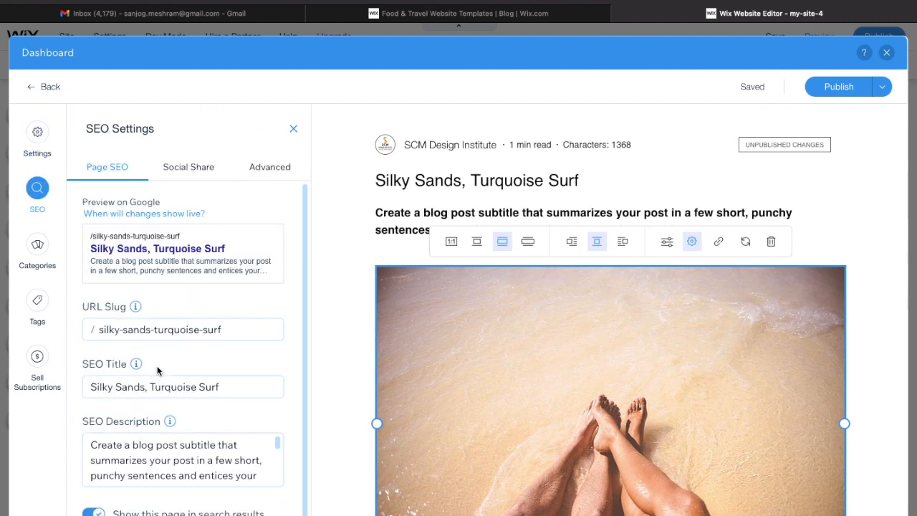
click(153, 329)
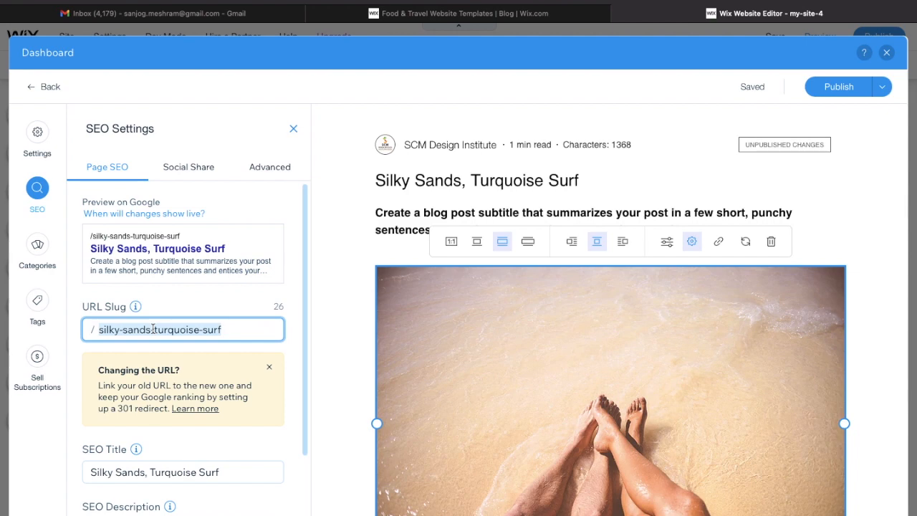
click(249, 328)
scroll(249, 328, down, 2)
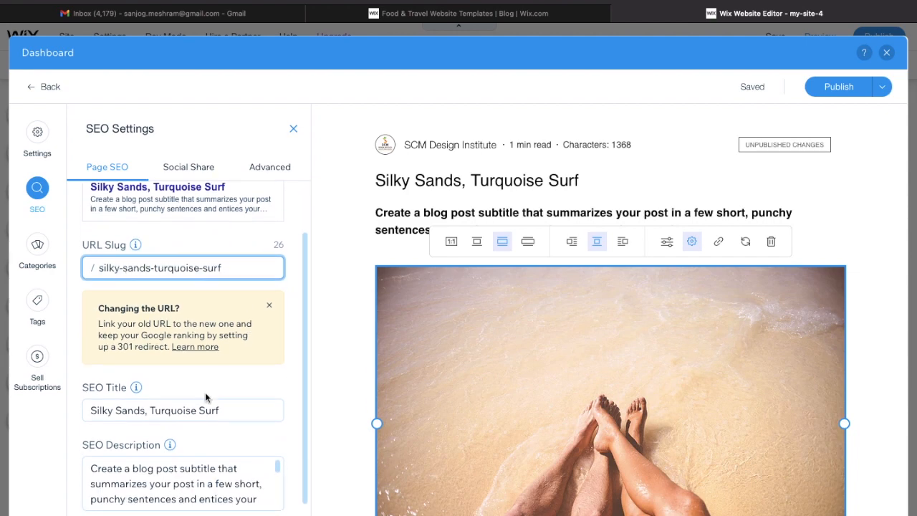
scroll(205, 392, down, 1)
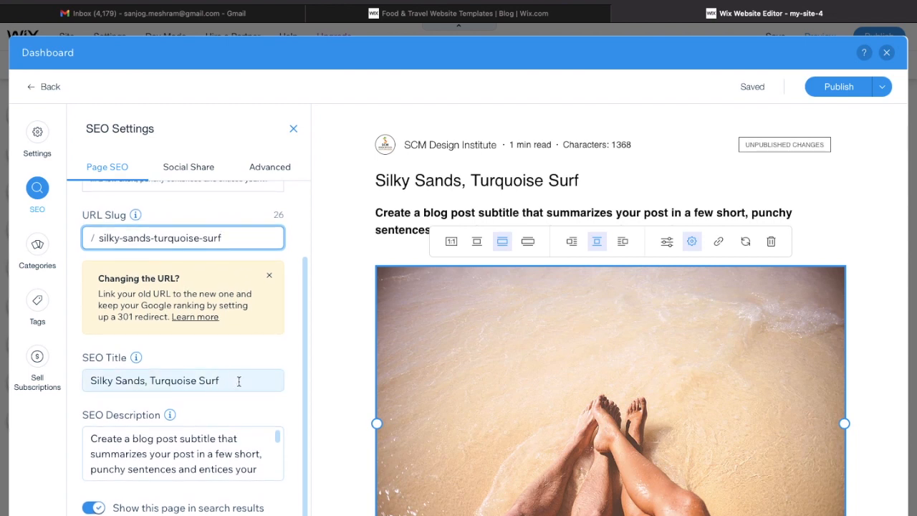
click(239, 381)
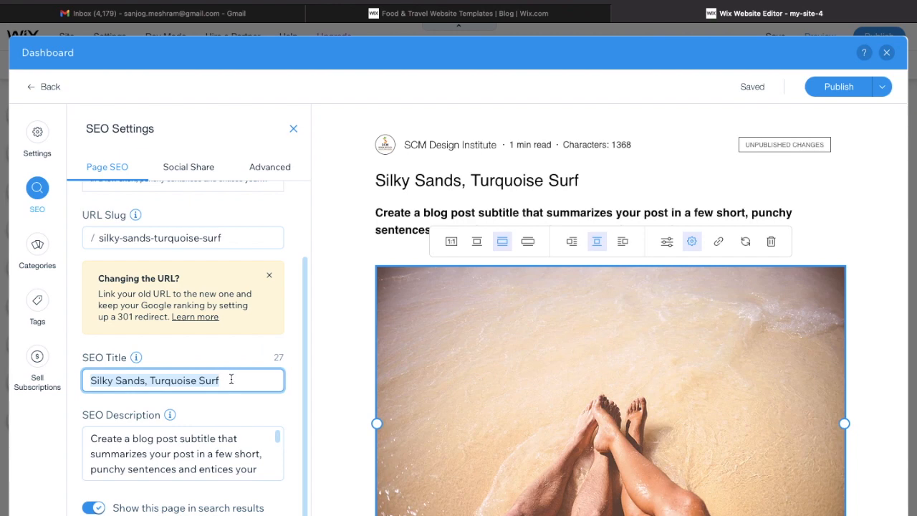
scroll(230, 379, down, 1)
click(199, 410)
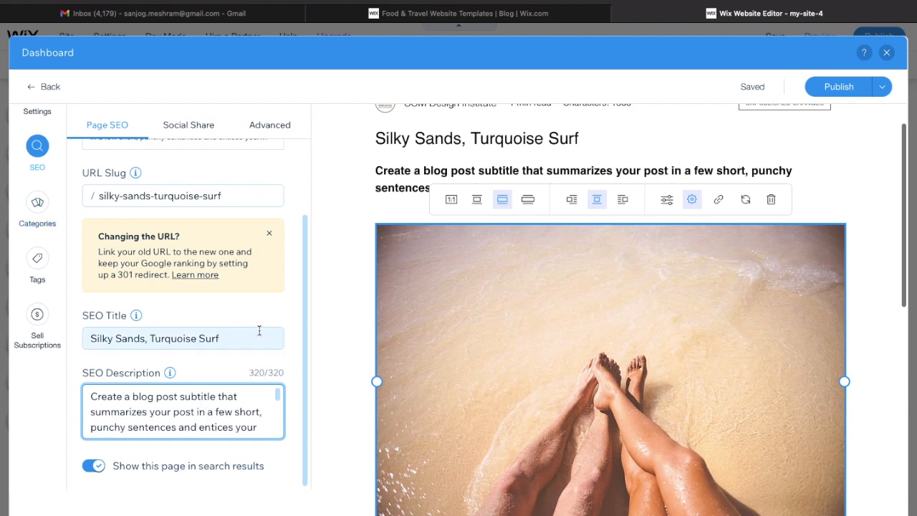
Check the post's categories, leaving only Relax assigned, and look at where tags are added
click(39, 205)
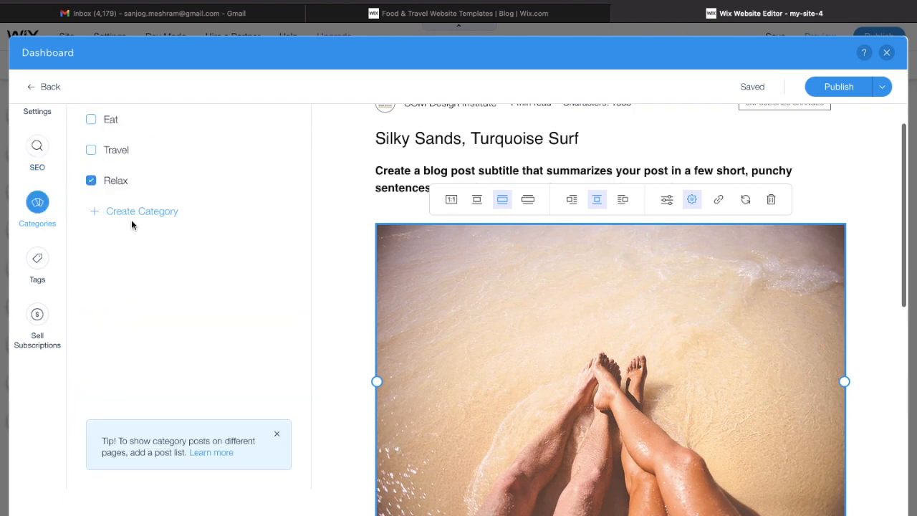
click(93, 151)
click(91, 154)
scroll(92, 156, up, 1)
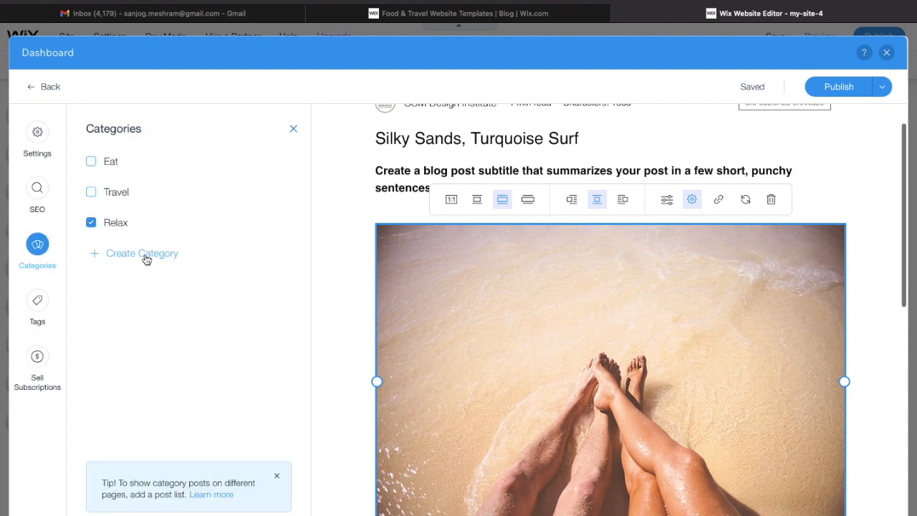
click(39, 301)
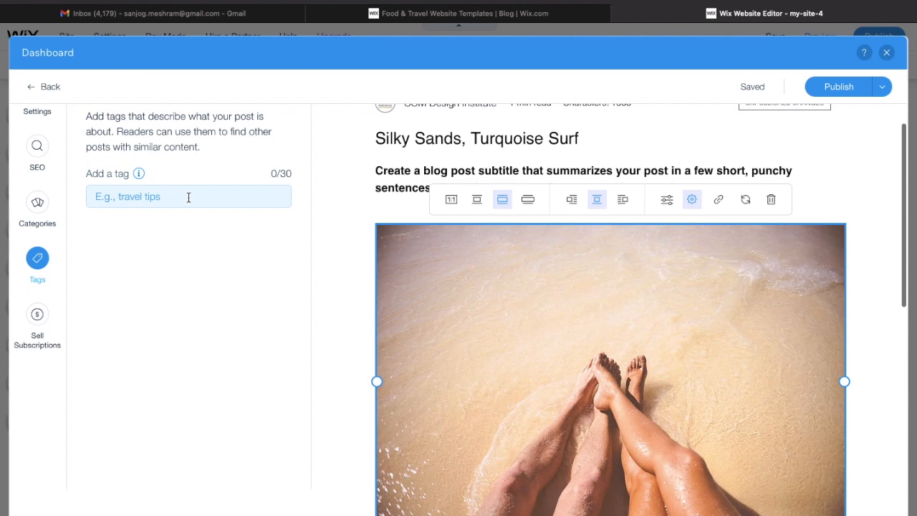
Look at the subscription plan setup for the post, including the plan name and tagline fields, and leave it, discarding the plan
click(37, 316)
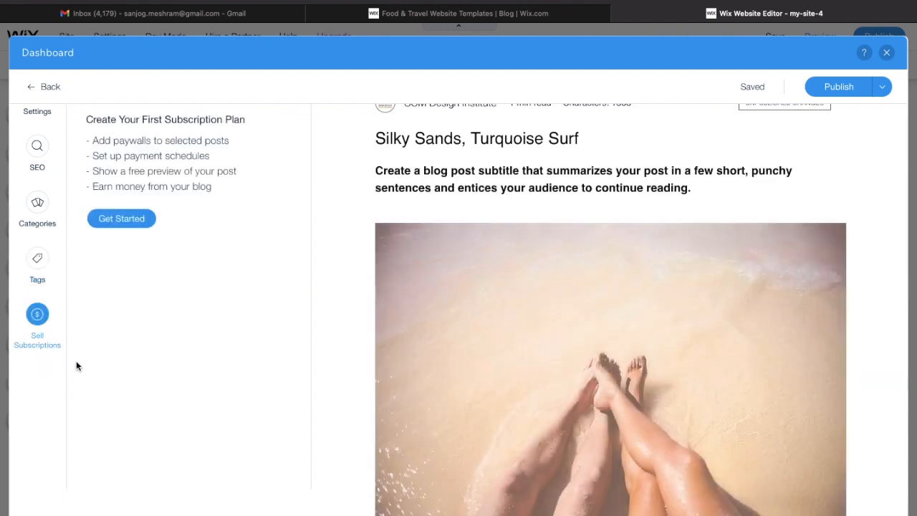
scroll(75, 361, up, 1)
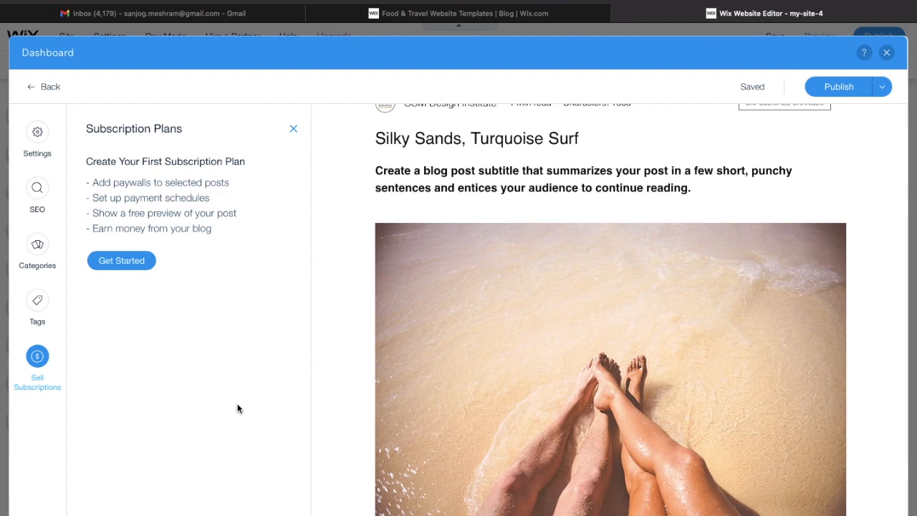
click(131, 266)
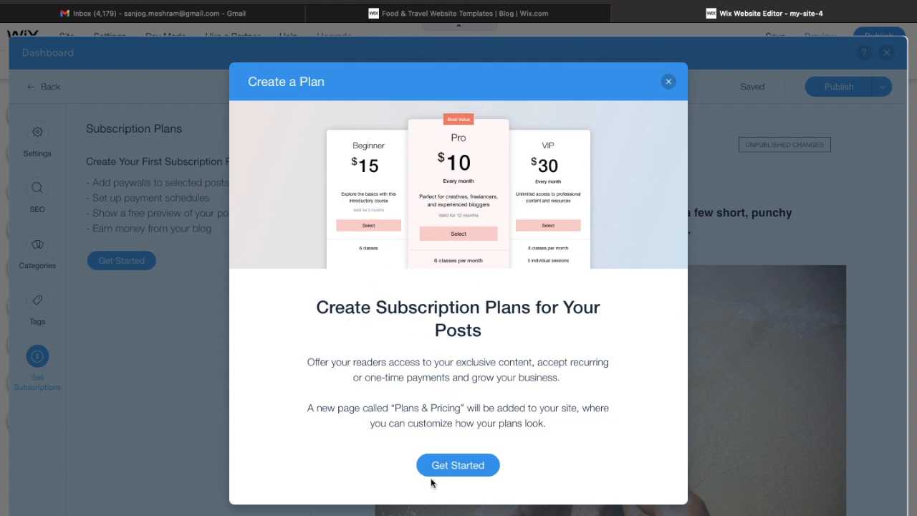
click(457, 465)
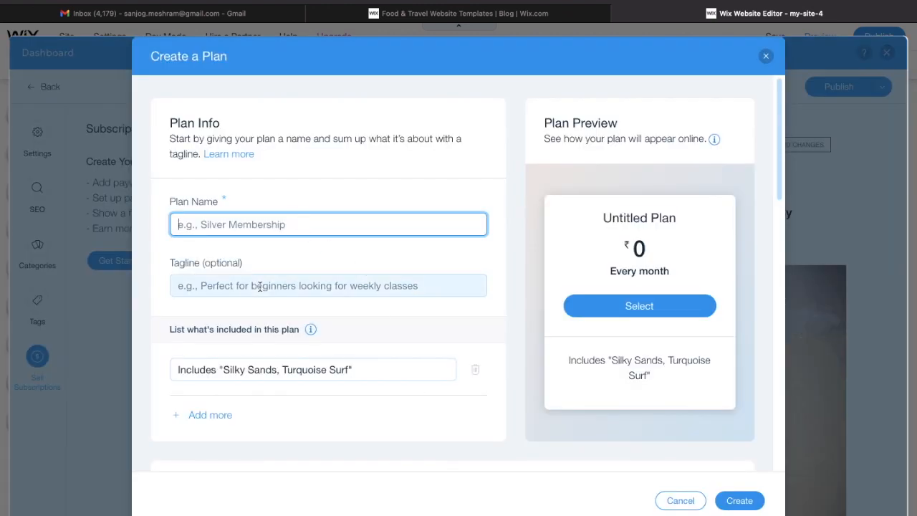
key(Tab)
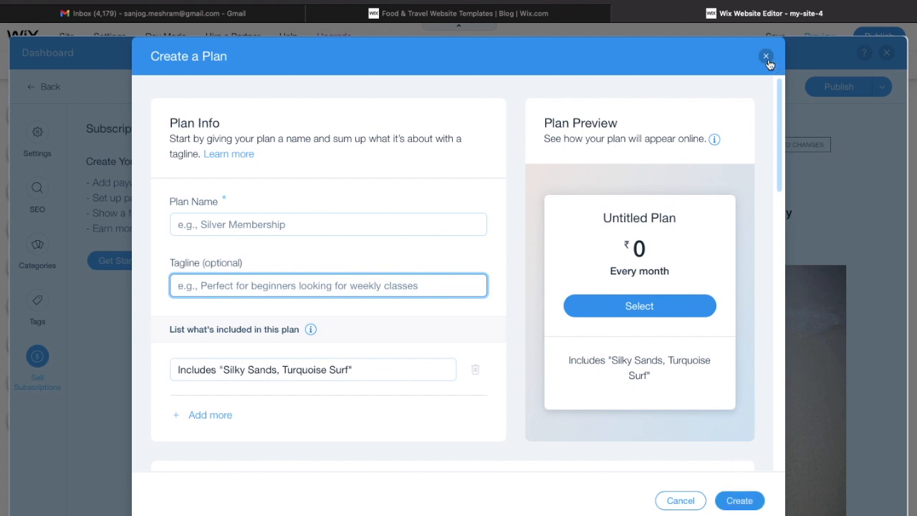
click(766, 57)
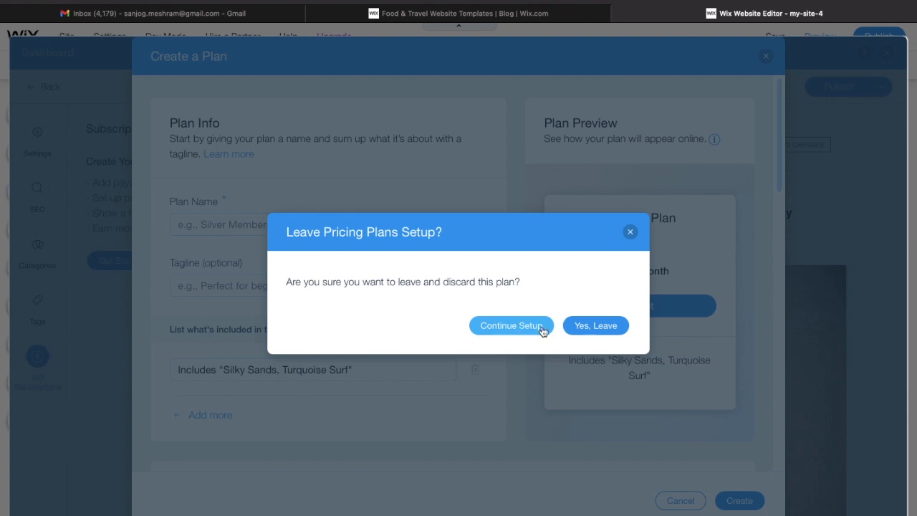
click(586, 331)
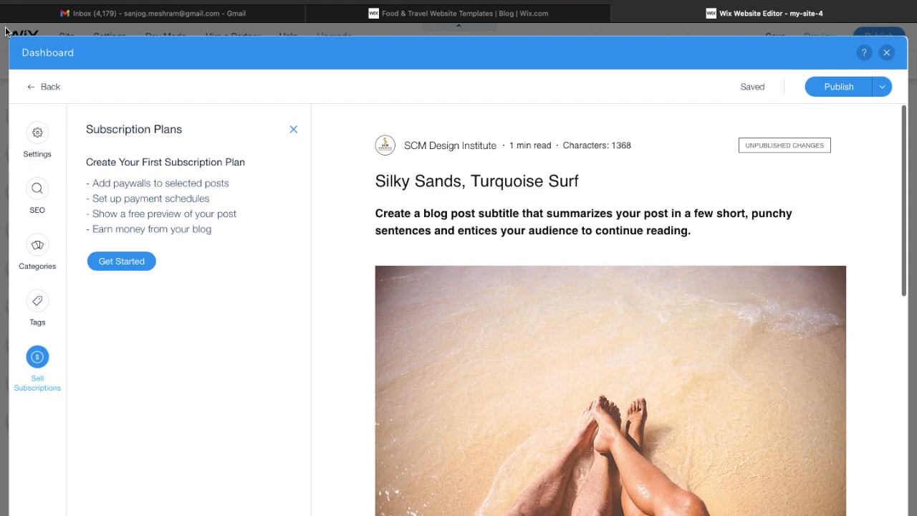
Leave the post editor, close the blog dashboard and open the site's About page in the editor
click(44, 86)
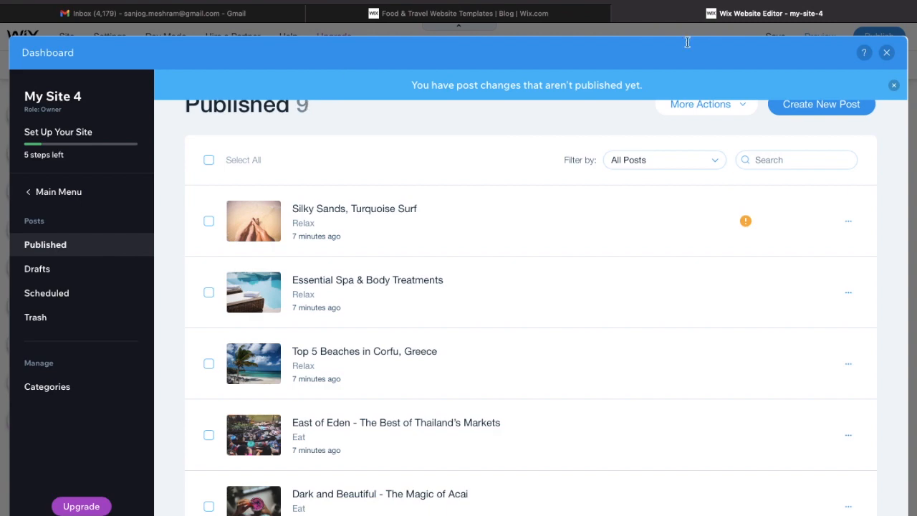
click(887, 54)
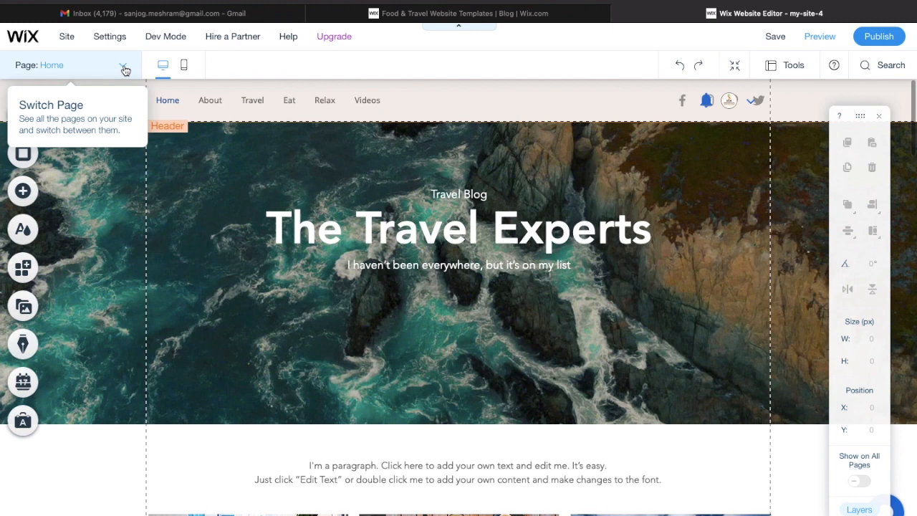
click(123, 66)
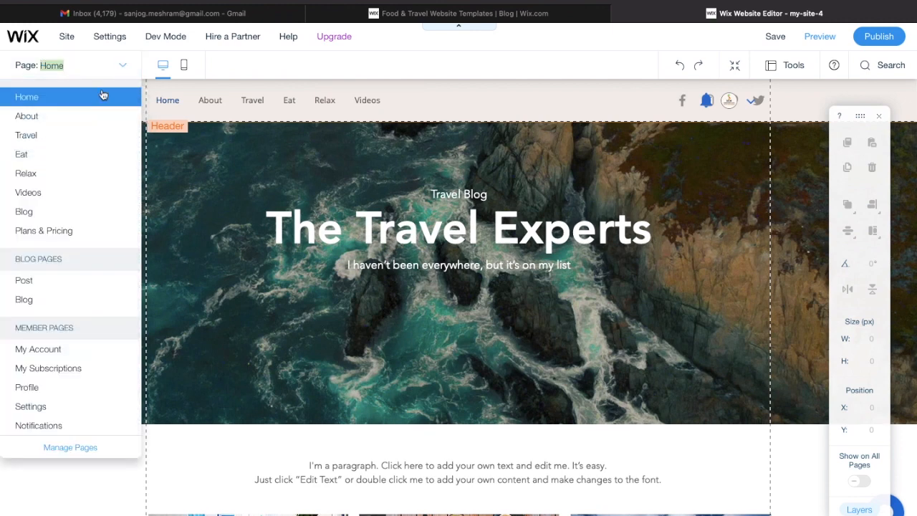
click(38, 117)
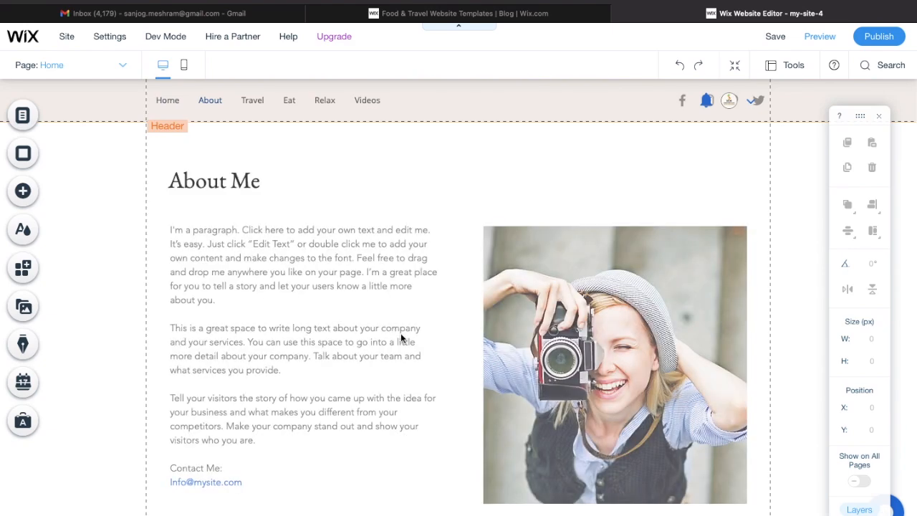
Look over the About page and check the options available for its main body text
scroll(400, 337, down, 5)
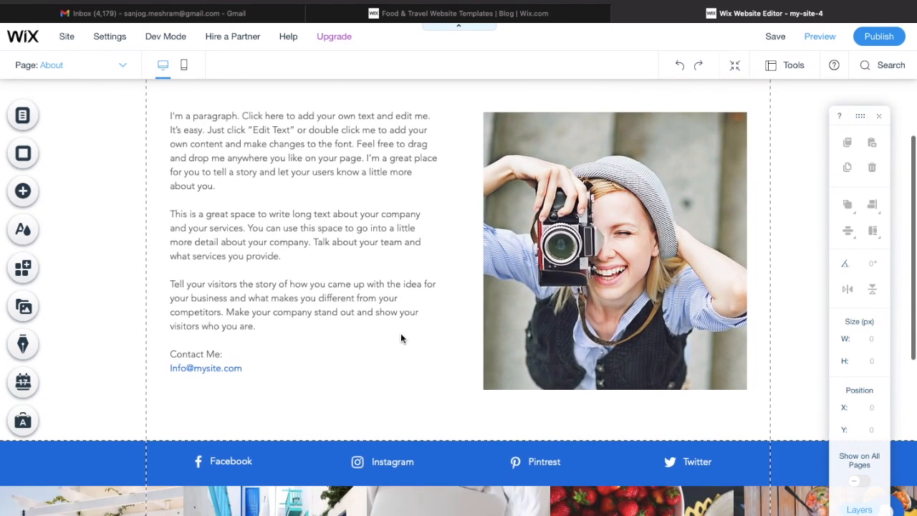
scroll(400, 333, up, 5)
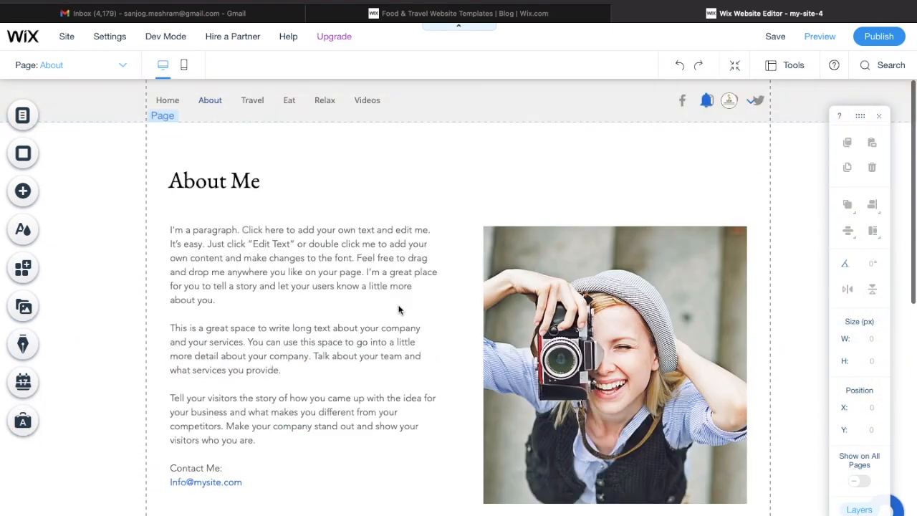
click(396, 317)
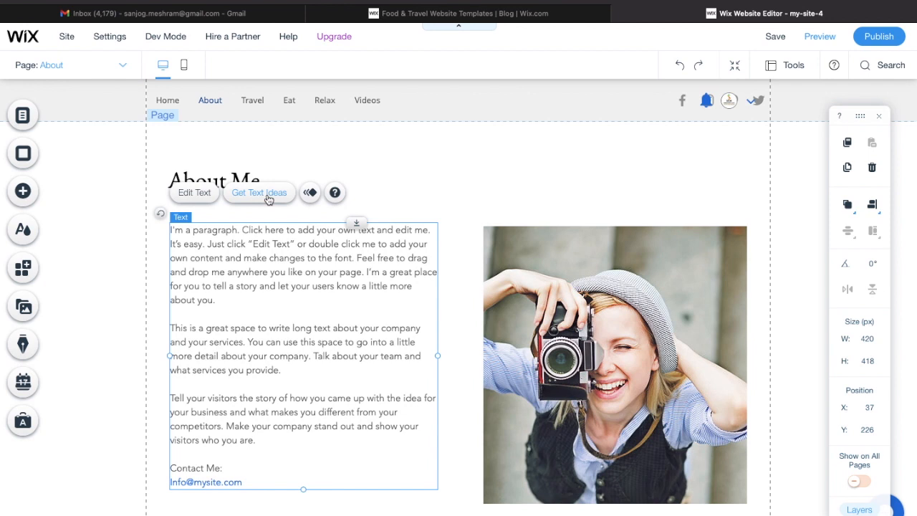
Crop the About page's photo to the slanted parallelogram shape and apply the crop
click(538, 326)
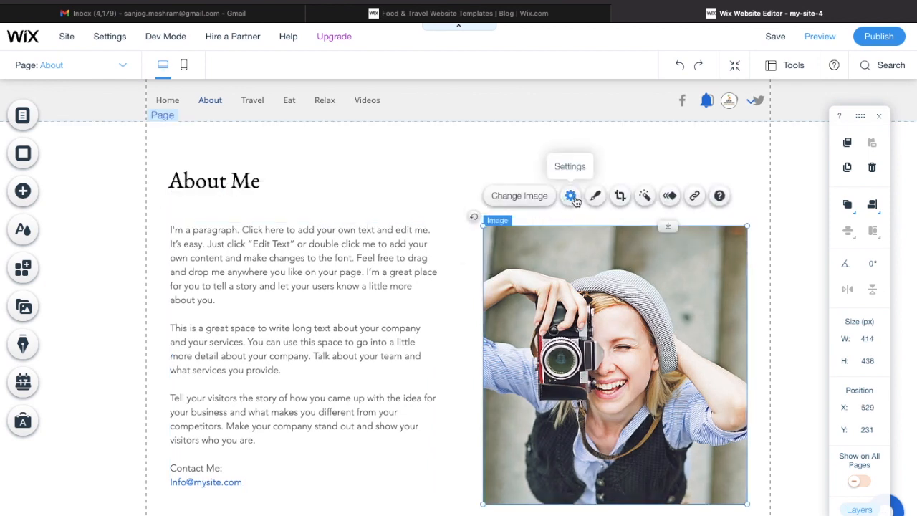
click(620, 198)
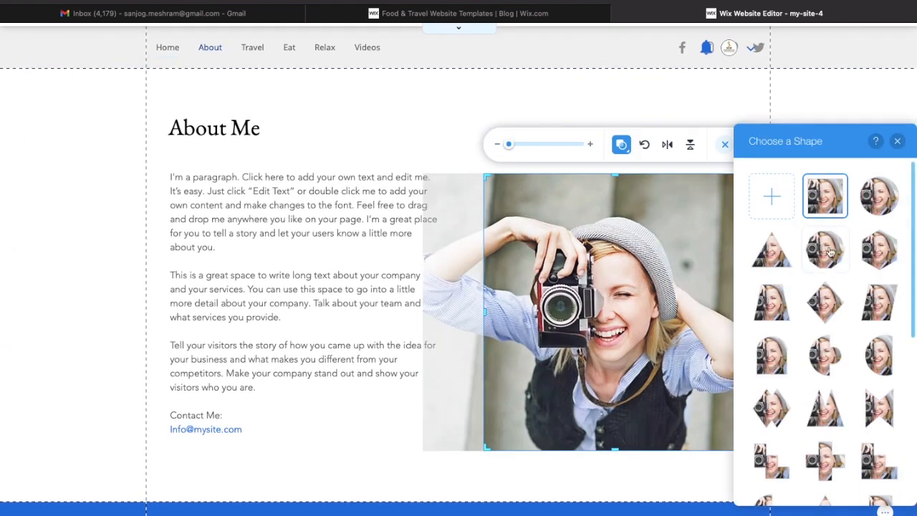
click(879, 304)
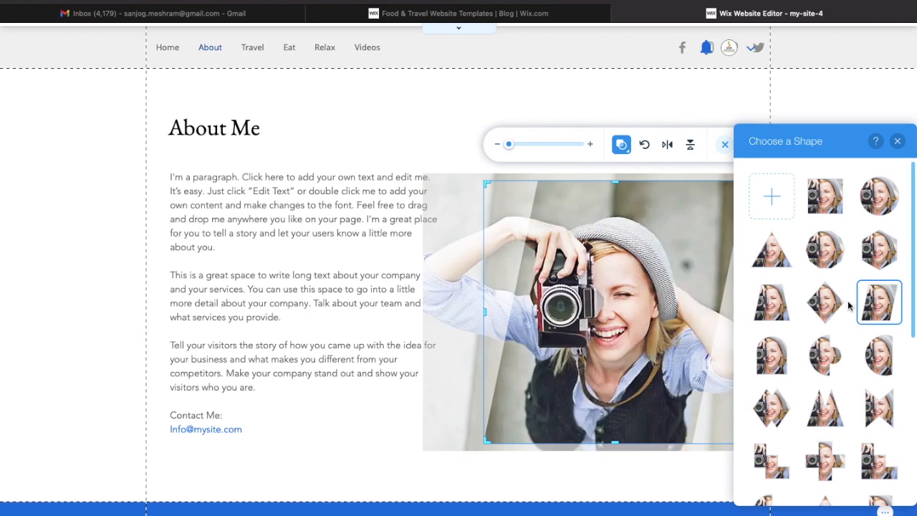
click(898, 142)
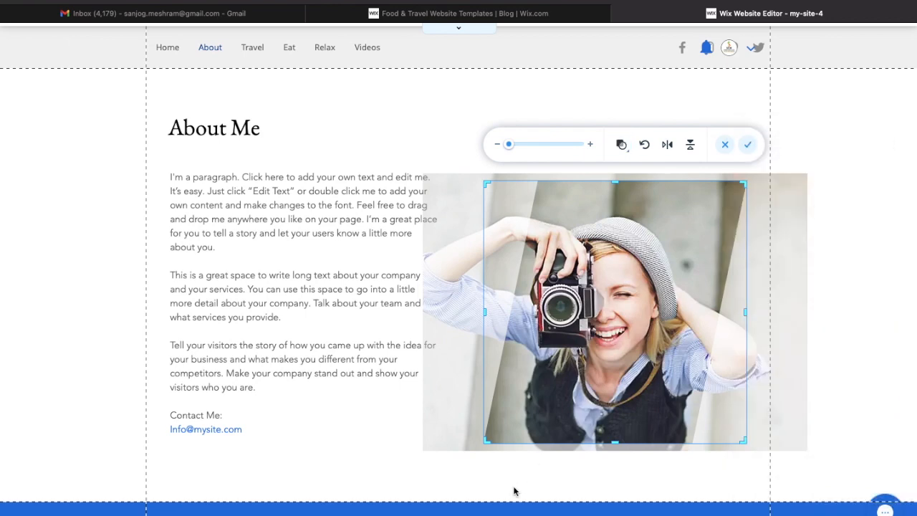
click(360, 472)
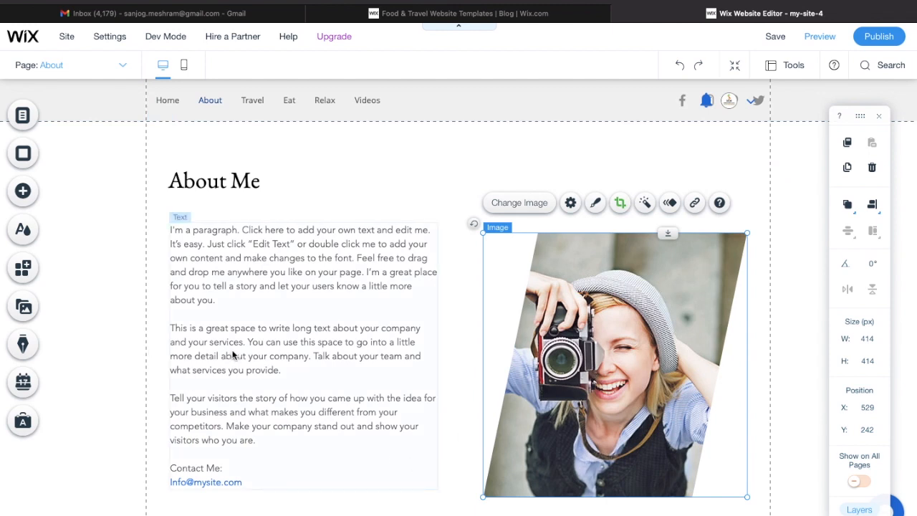
Go to the Videos page and open video management for its Going Places Channel player
click(123, 65)
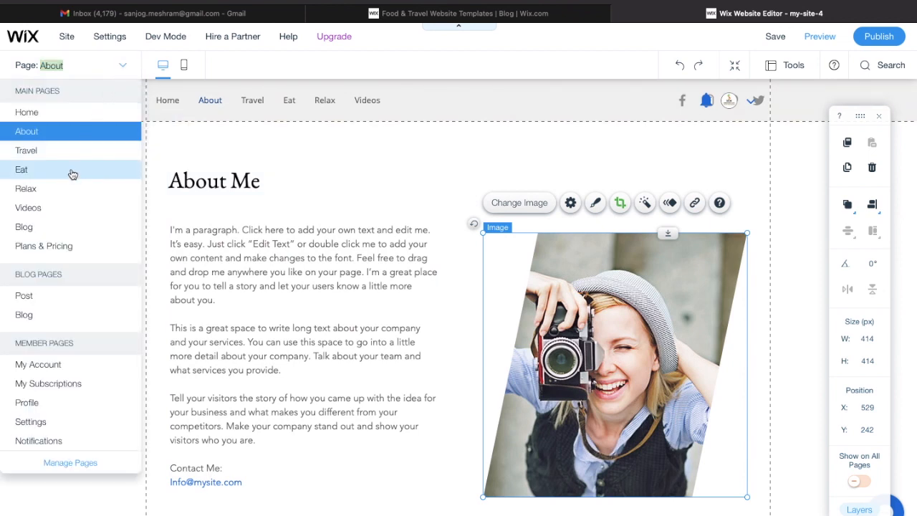
click(55, 215)
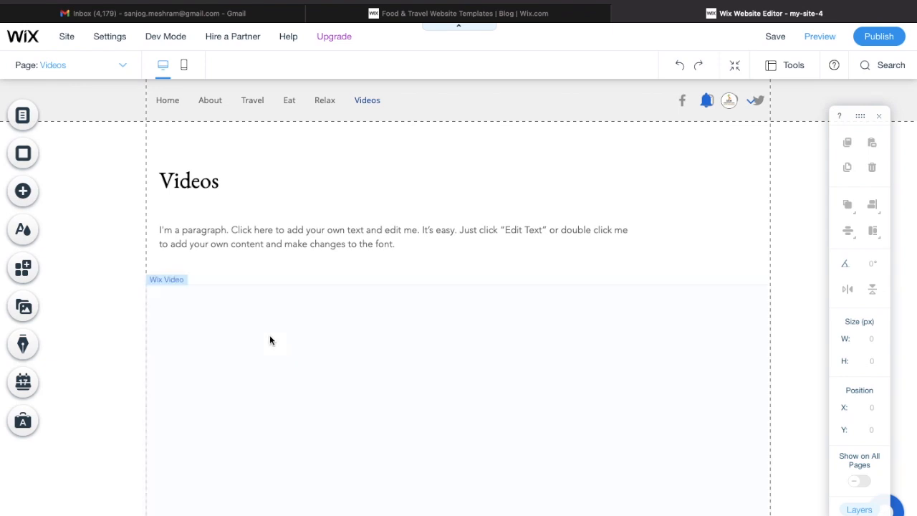
scroll(347, 247, down, 1)
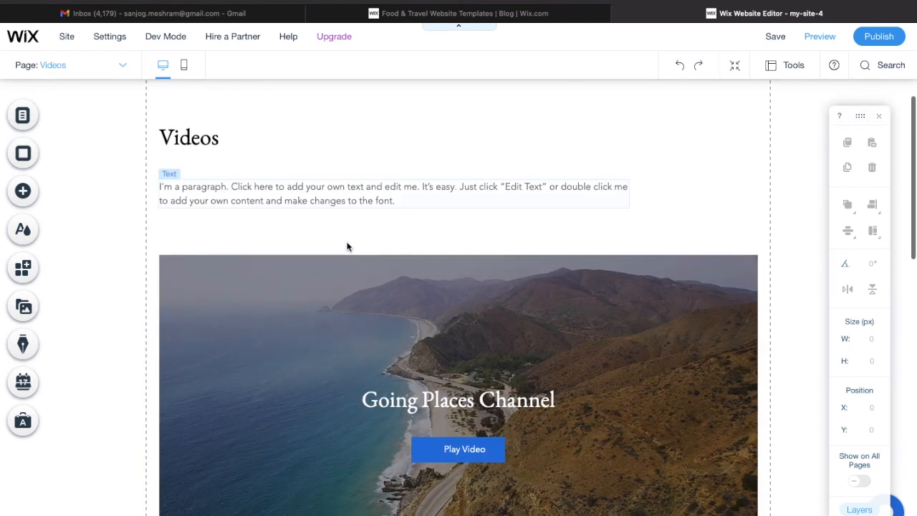
scroll(347, 246, down, 4)
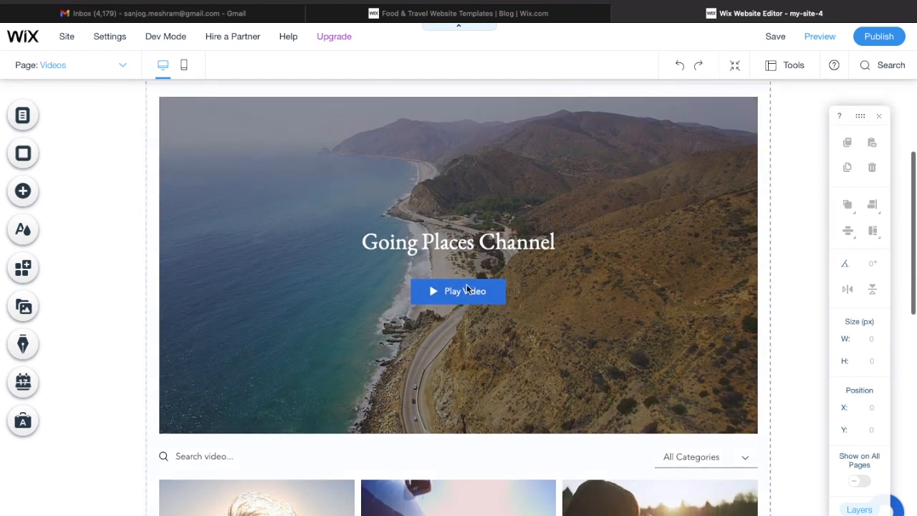
click(280, 322)
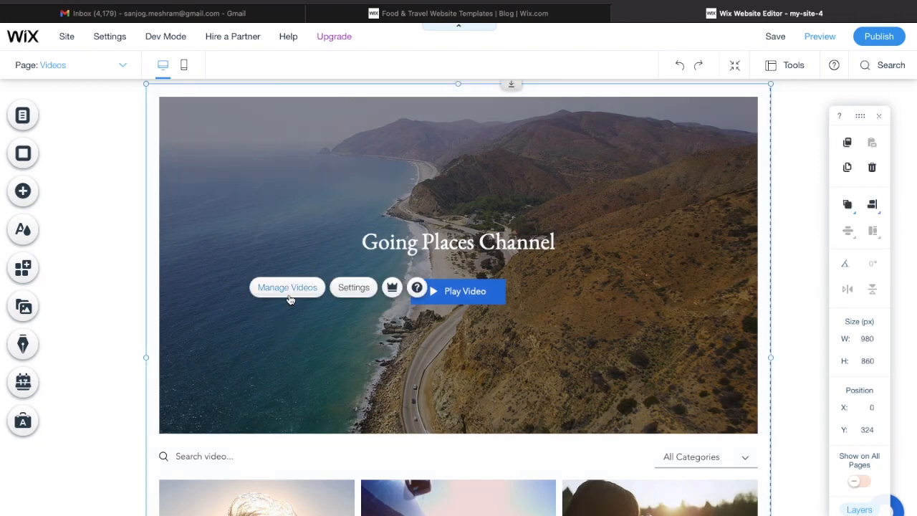
click(290, 294)
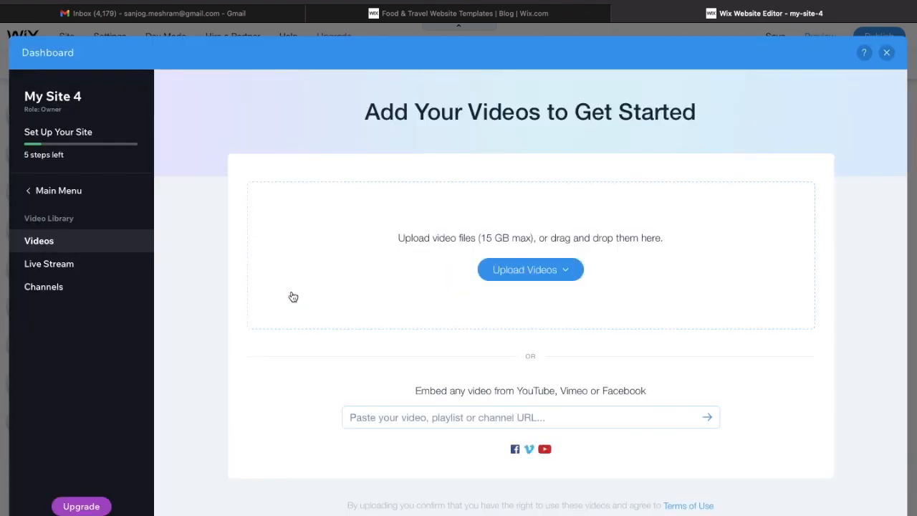
Check the video upload sources and the field for embedding a video by URL, then close the dashboard
click(534, 270)
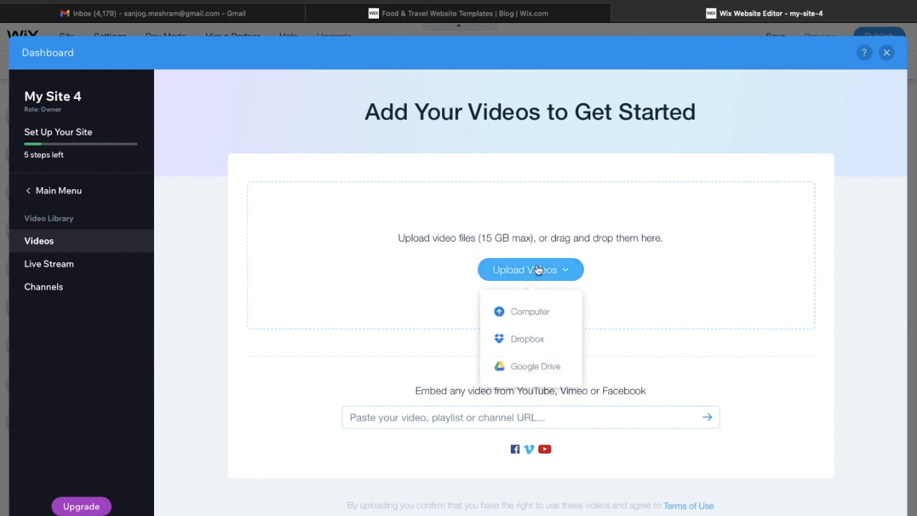
click(538, 269)
click(535, 365)
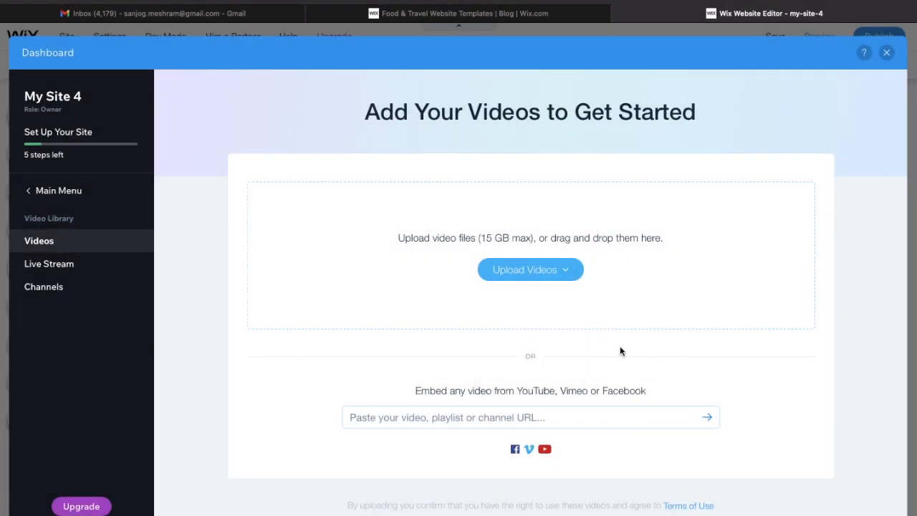
click(511, 420)
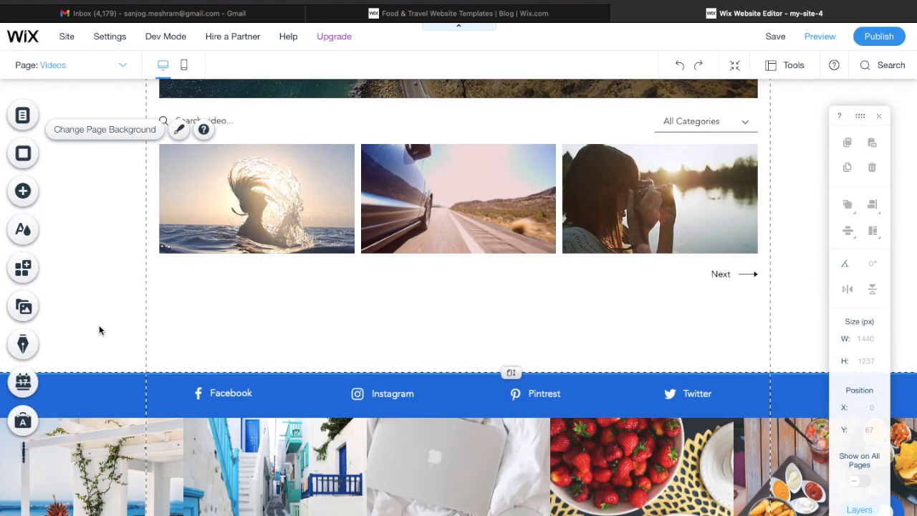
Open the Wix App Market and look through the apps featured on its home page
click(24, 267)
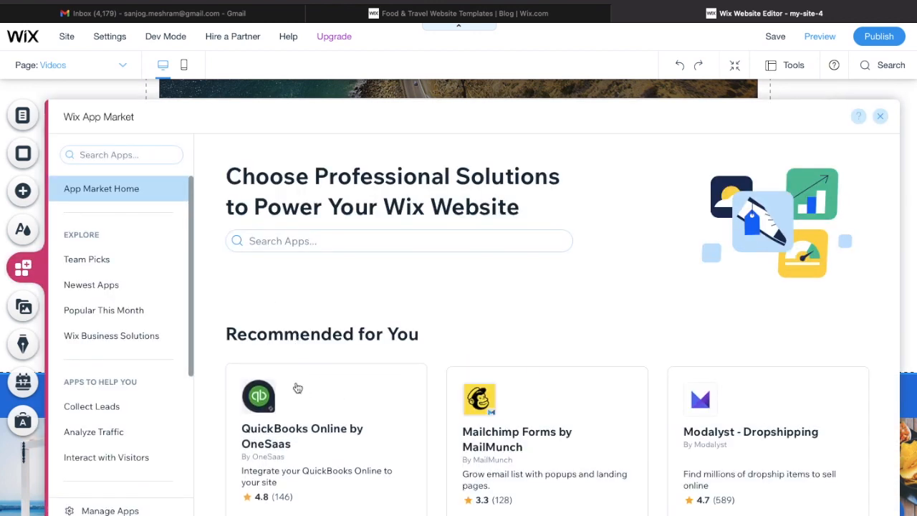
scroll(298, 382, down, 5)
scroll(298, 388, down, 7)
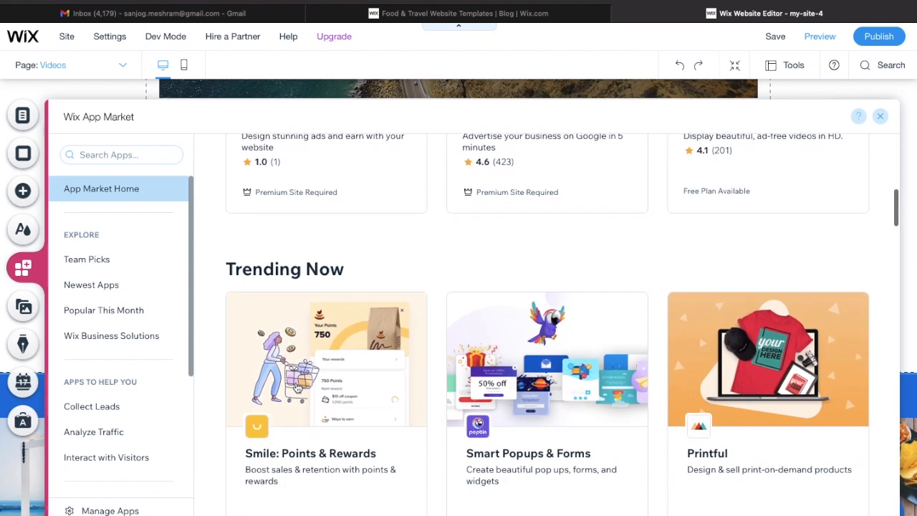
scroll(298, 388, down, 10)
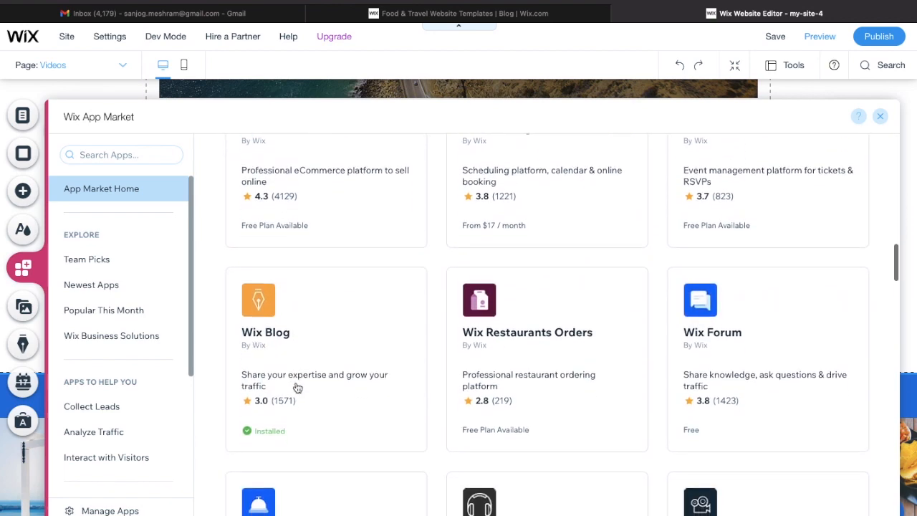
scroll(298, 388, down, 3)
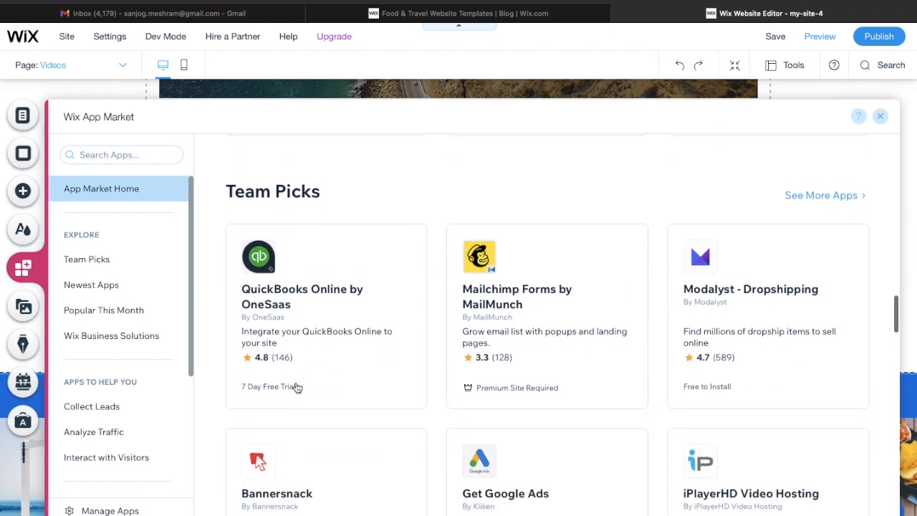
Browse the app market's Team Picks, Newest Apps, Popular This Month and Wix Business Solutions collections
click(94, 262)
click(98, 289)
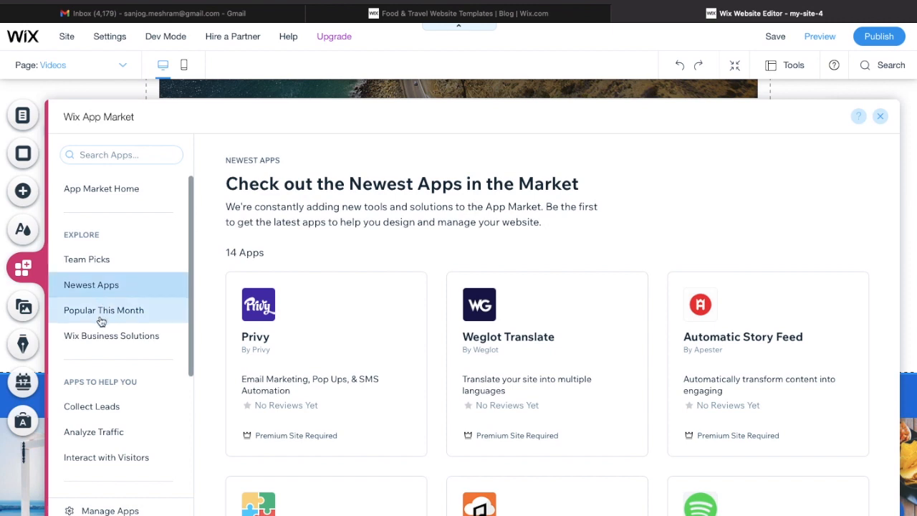
click(107, 313)
click(109, 348)
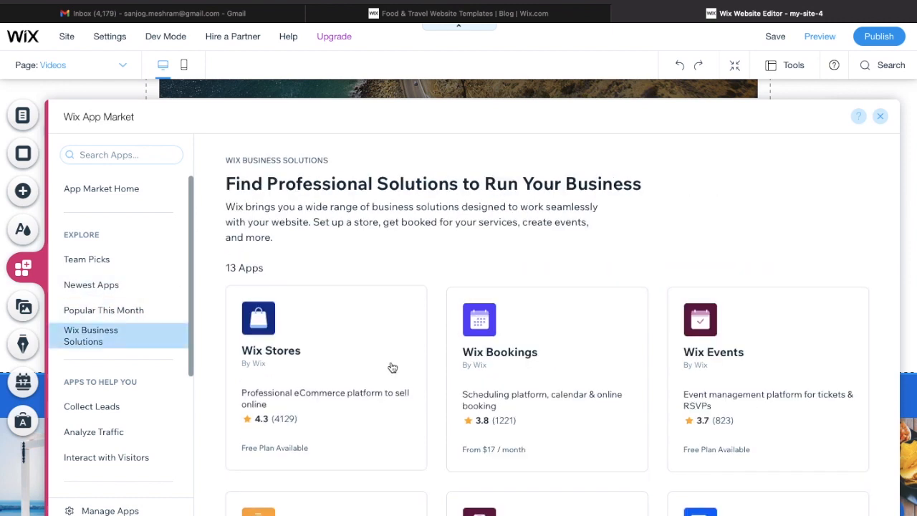
scroll(395, 393, down, 4)
scroll(397, 393, down, 4)
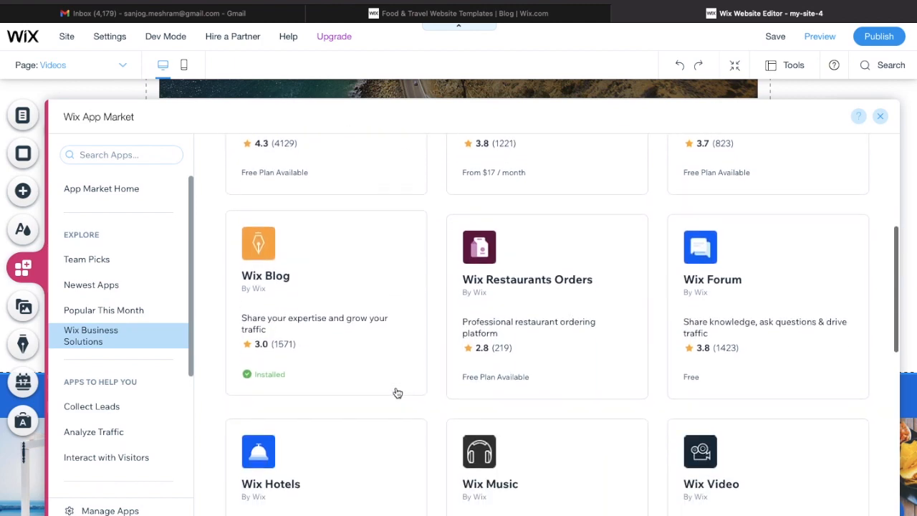
scroll(397, 393, down, 1)
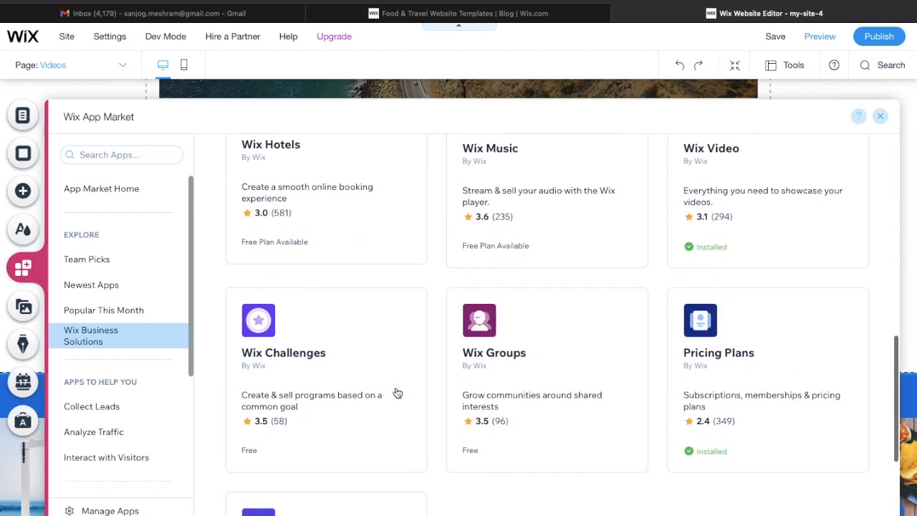
Look through the Collect Leads apps in the app market
click(123, 408)
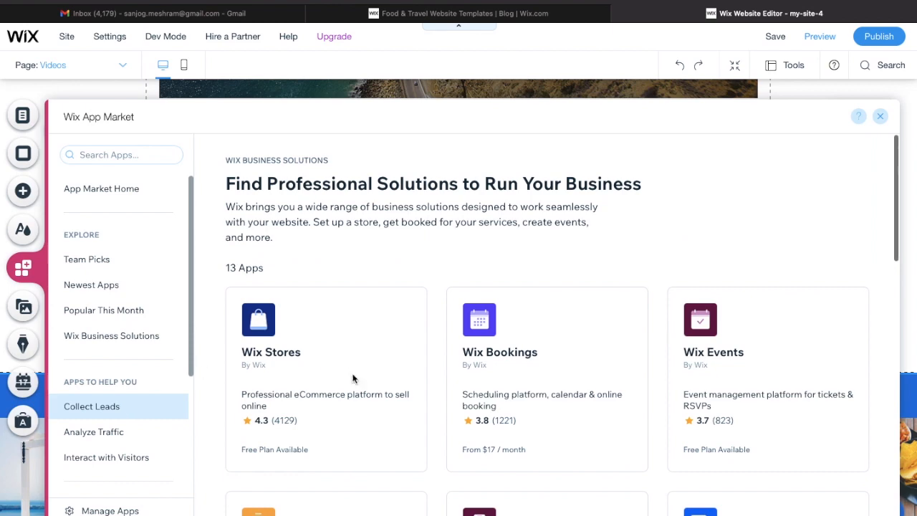
scroll(353, 380, down, 5)
scroll(353, 379, up, 4)
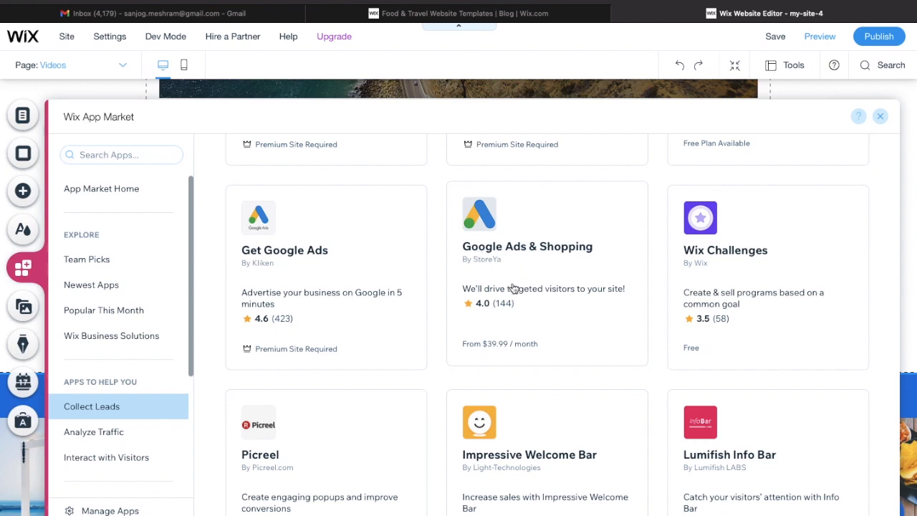
scroll(513, 288, down, 4)
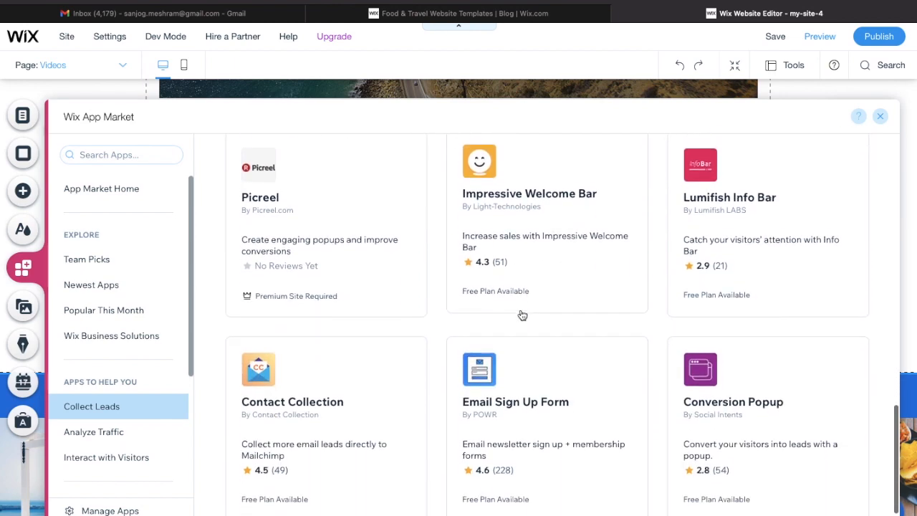
scroll(522, 315, down, 1)
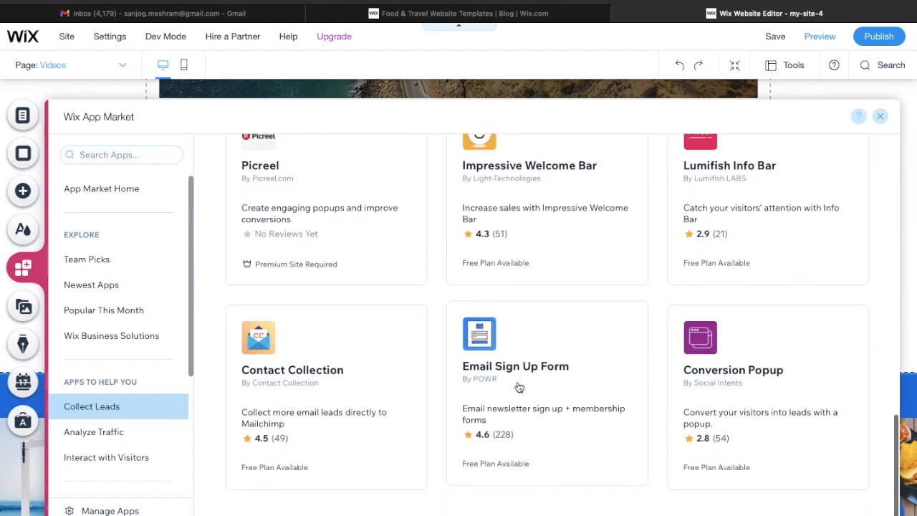
View the Analyze Traffic apps and the Sell Online category, and close the app market
click(109, 430)
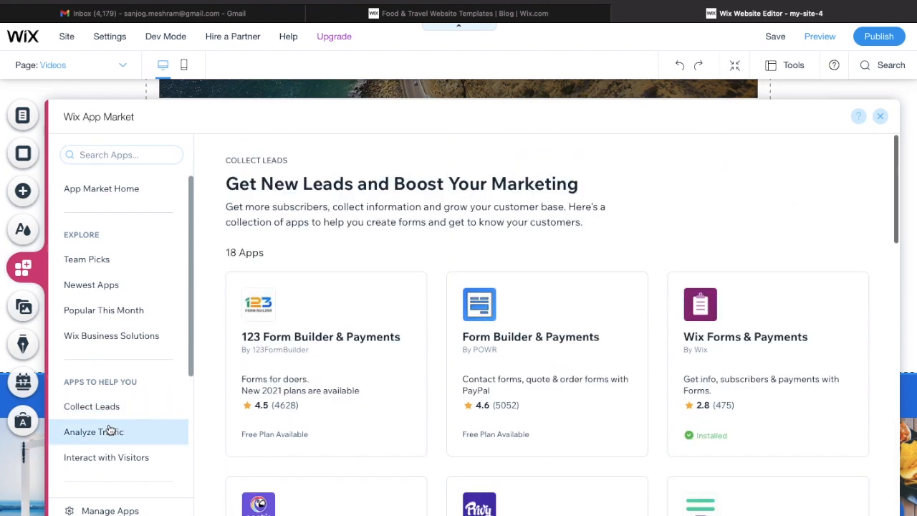
scroll(272, 408, down, 3)
scroll(141, 391, down, 3)
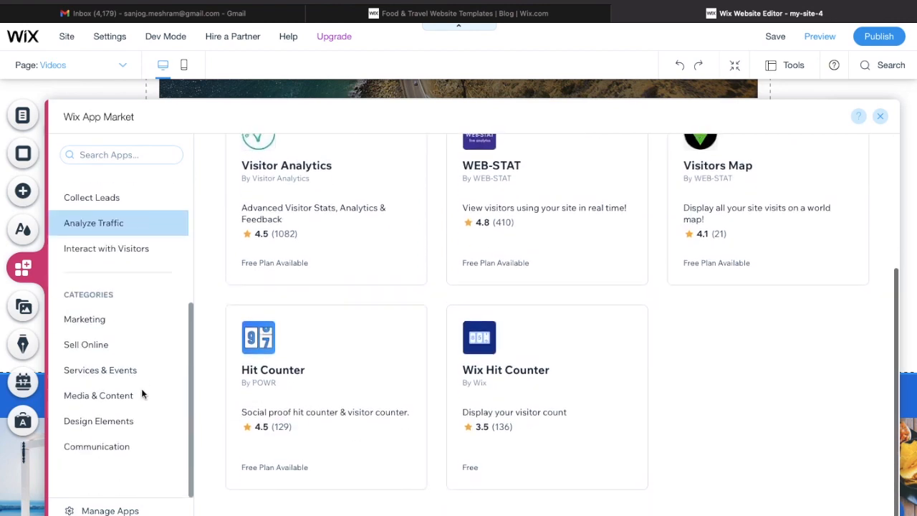
scroll(141, 392, up, 1)
click(93, 364)
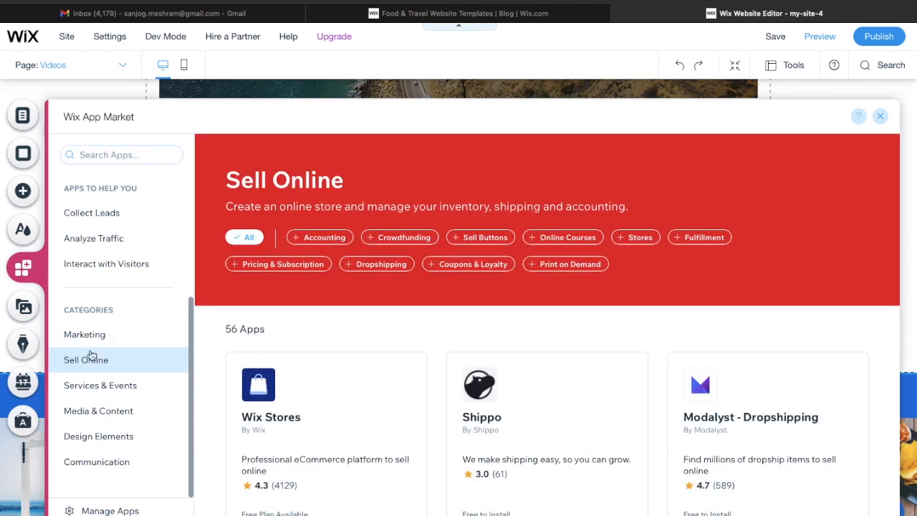
click(880, 117)
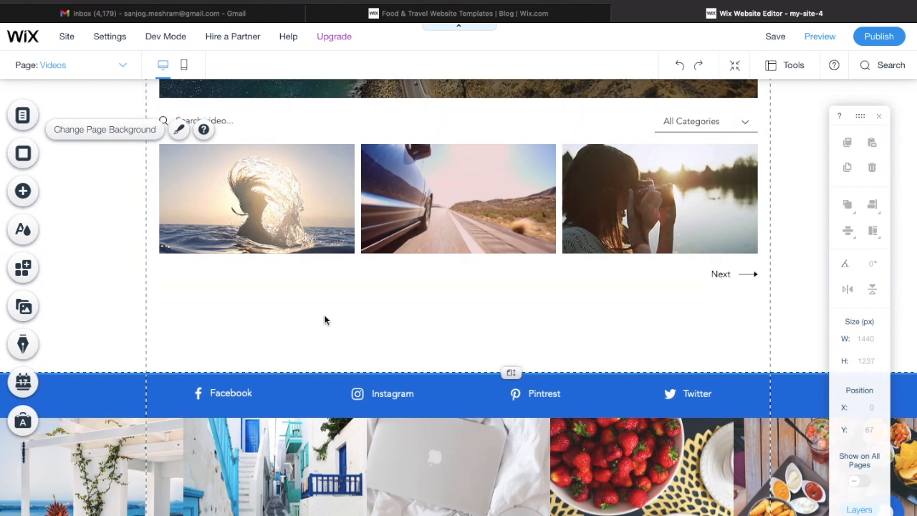
Inspect the footer's About Me paragraph and its copyright text on the Videos page
scroll(325, 320, down, 5)
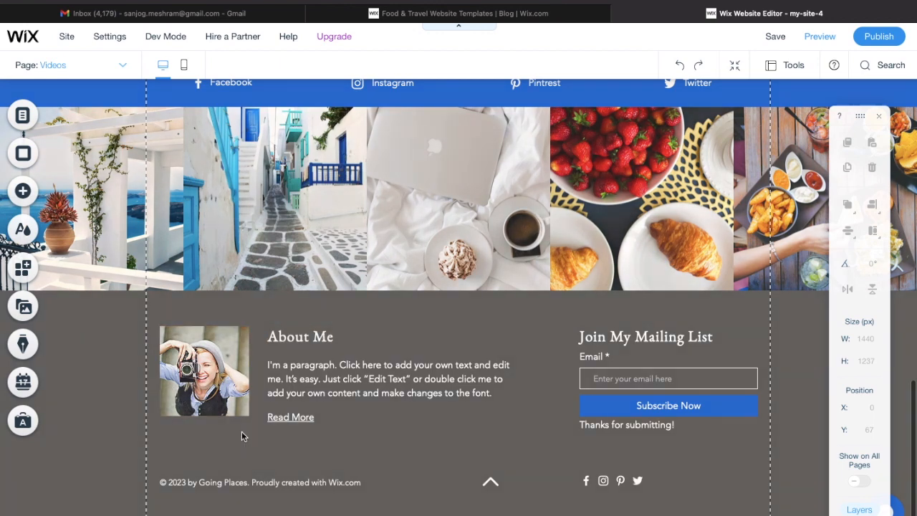
click(301, 380)
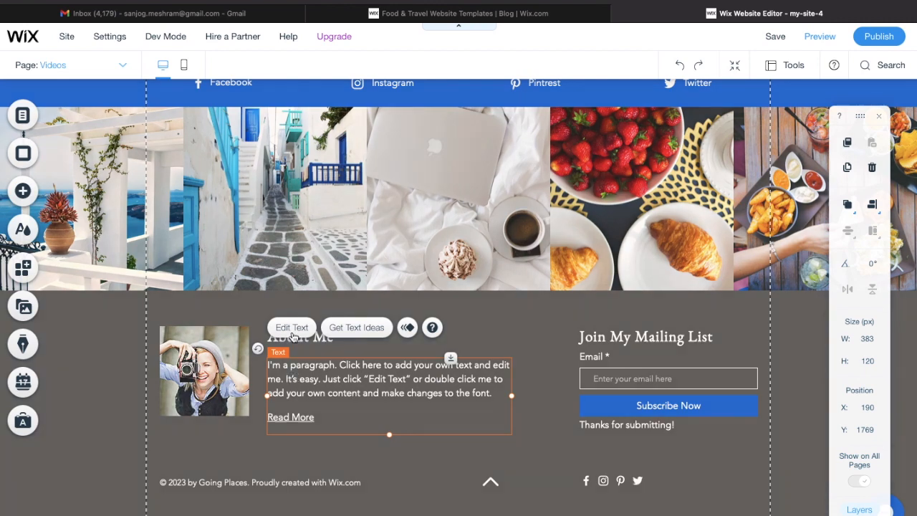
click(205, 484)
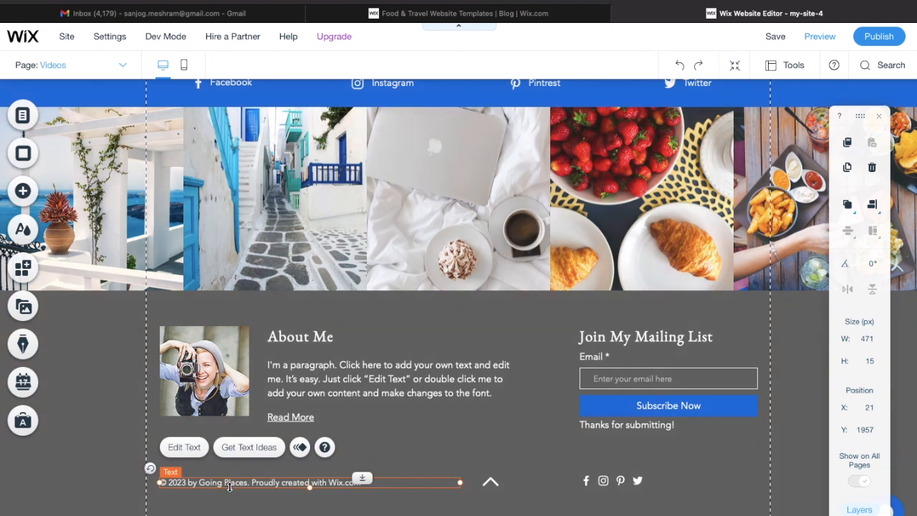
Open the Join My Mailing List form's settings and review its email notification, submit message and payment options
click(619, 336)
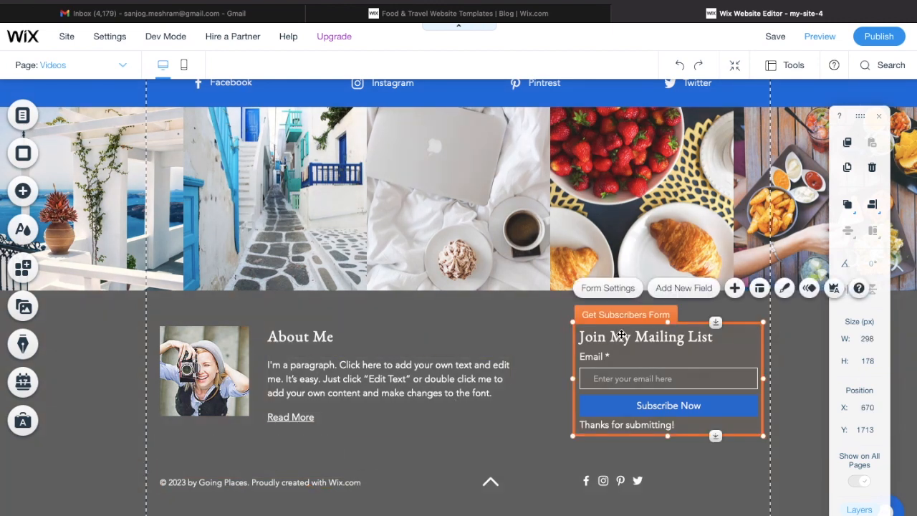
click(609, 288)
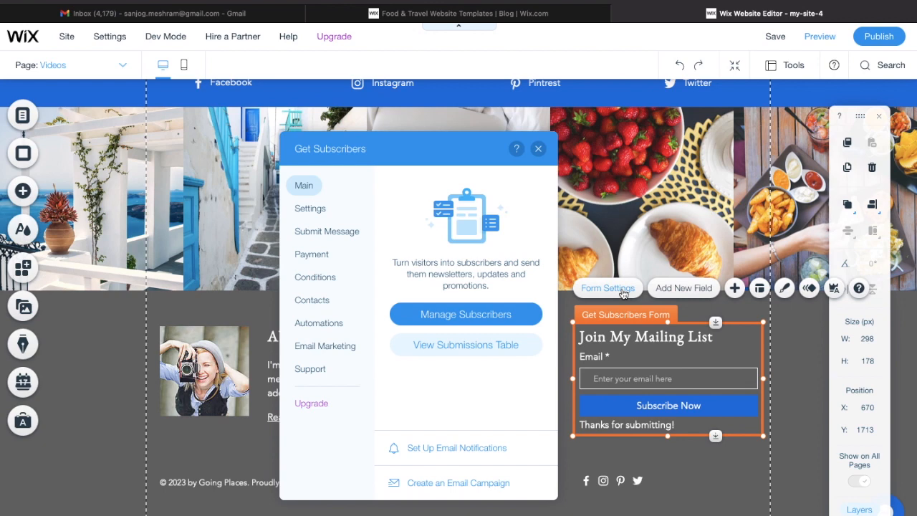
click(314, 213)
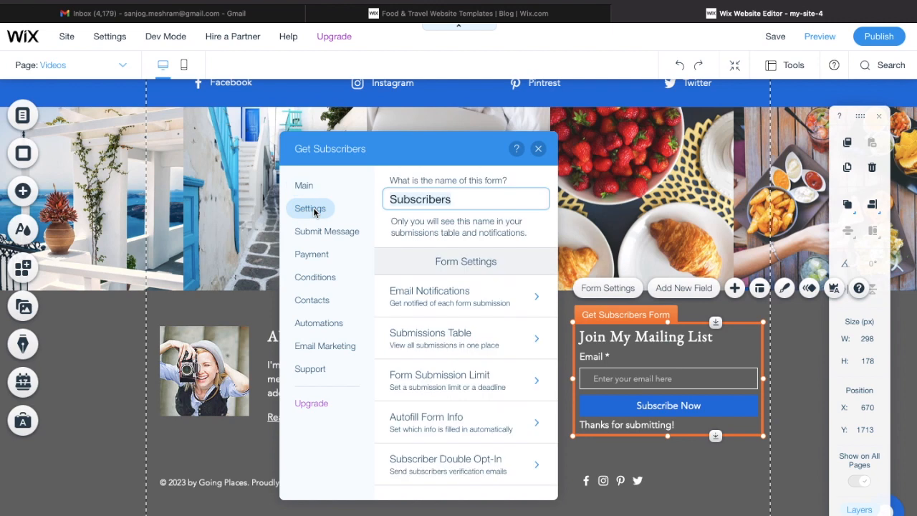
click(422, 304)
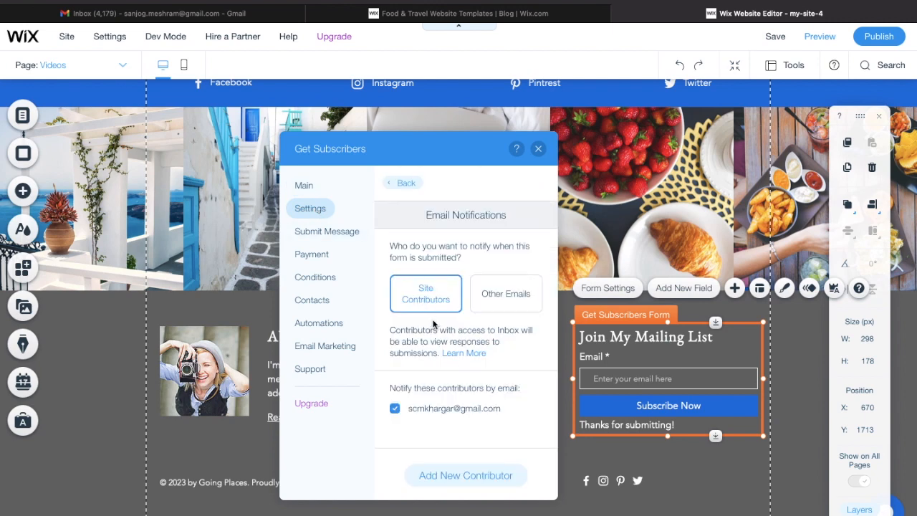
click(319, 232)
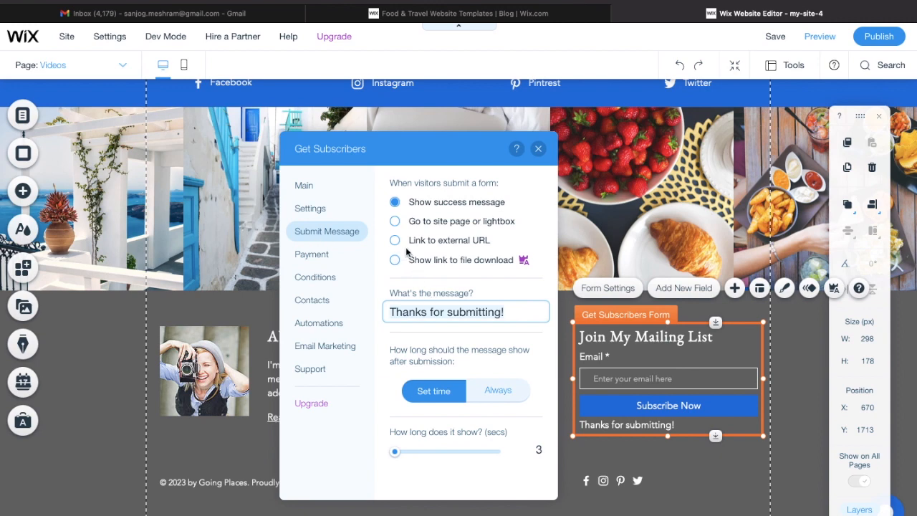
click(318, 259)
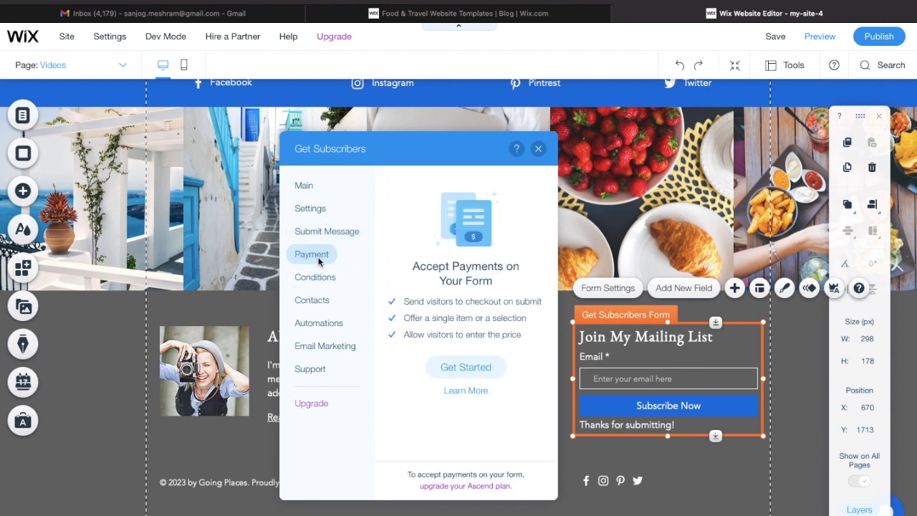
Explore the form's payment setup as far as adding a single item, discard it, and close the form settings
click(467, 370)
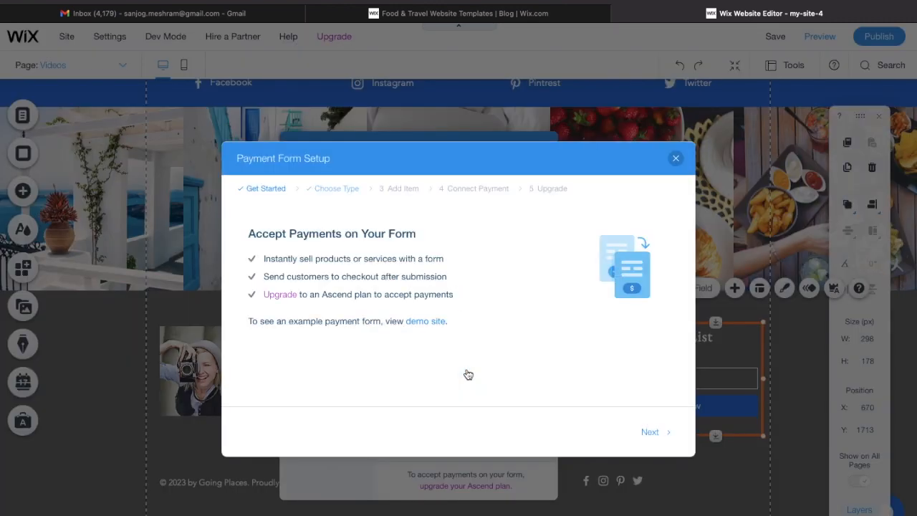
click(649, 432)
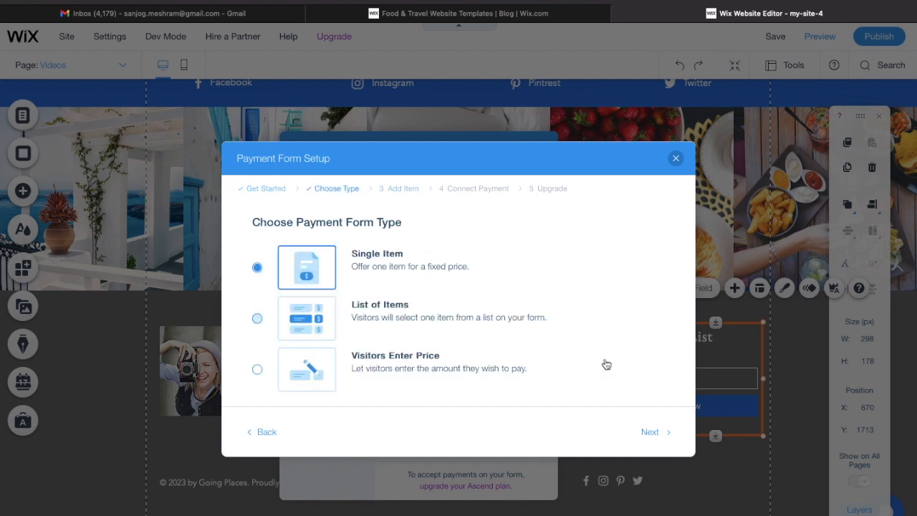
click(654, 433)
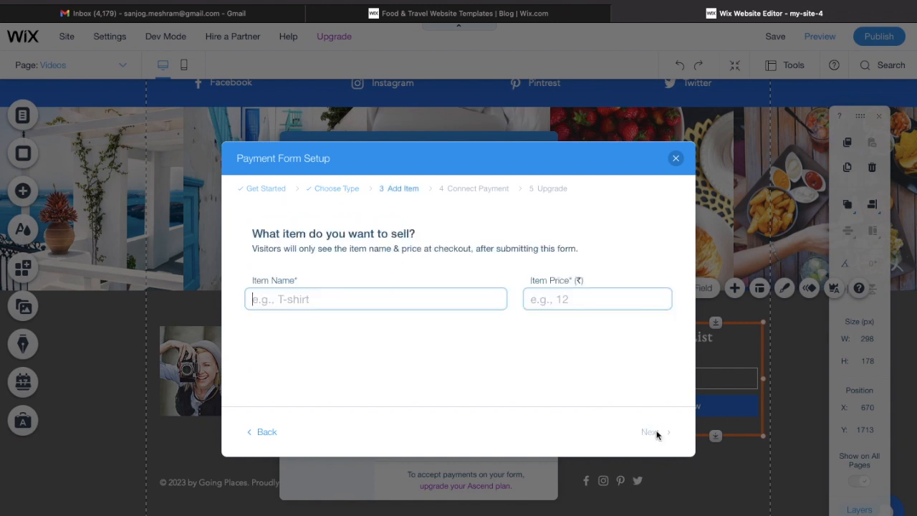
click(675, 159)
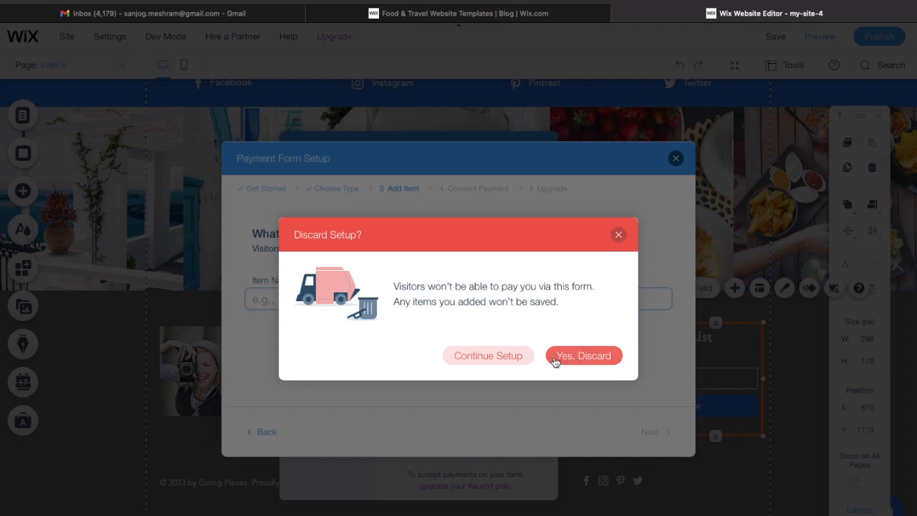
click(585, 362)
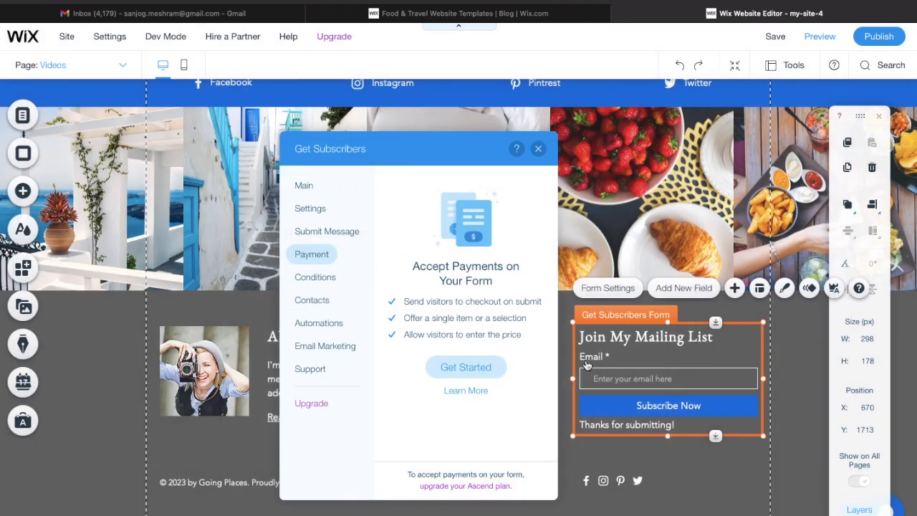
click(538, 149)
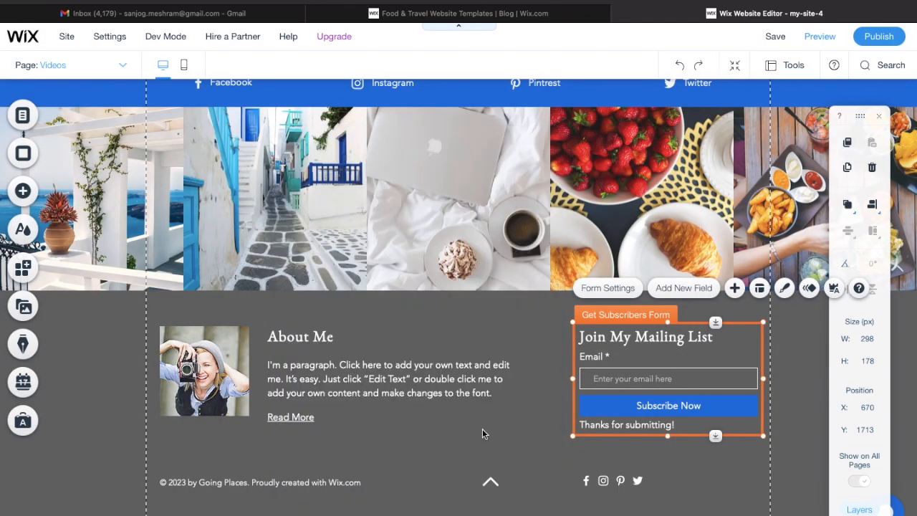
Return to the Home page, publish the site and open its live version
scroll(483, 441, up, 10)
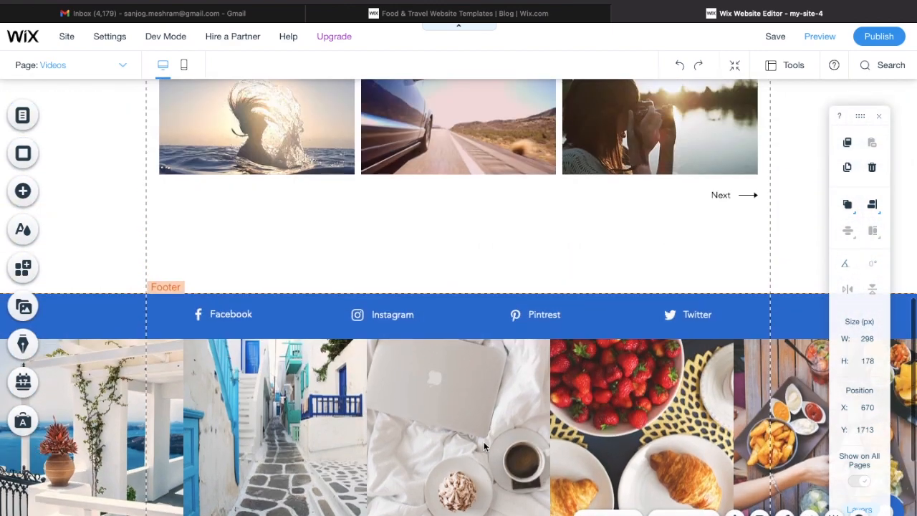
scroll(483, 445, up, 5)
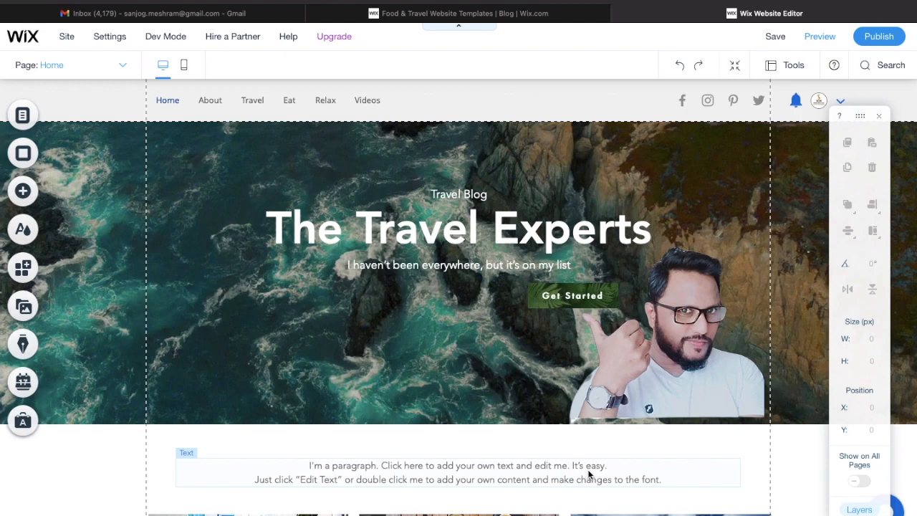
scroll(589, 473, down, 15)
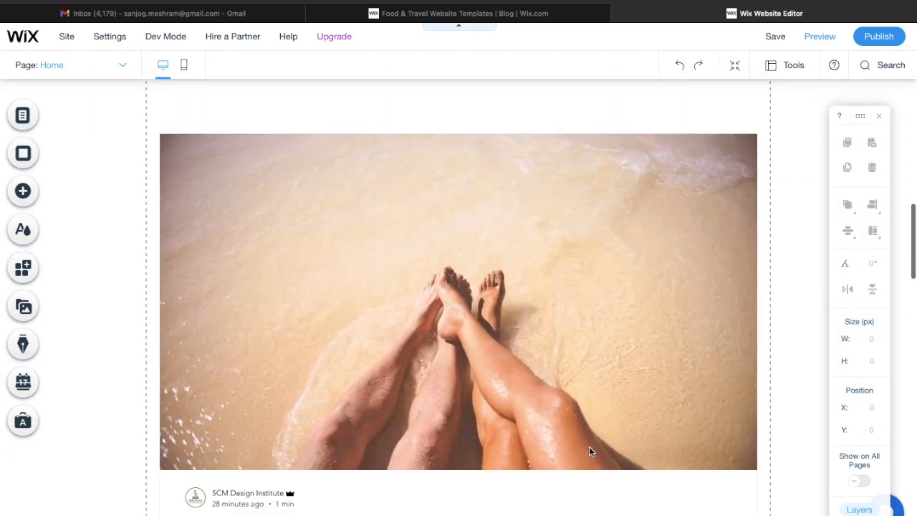
scroll(590, 450, down, 8)
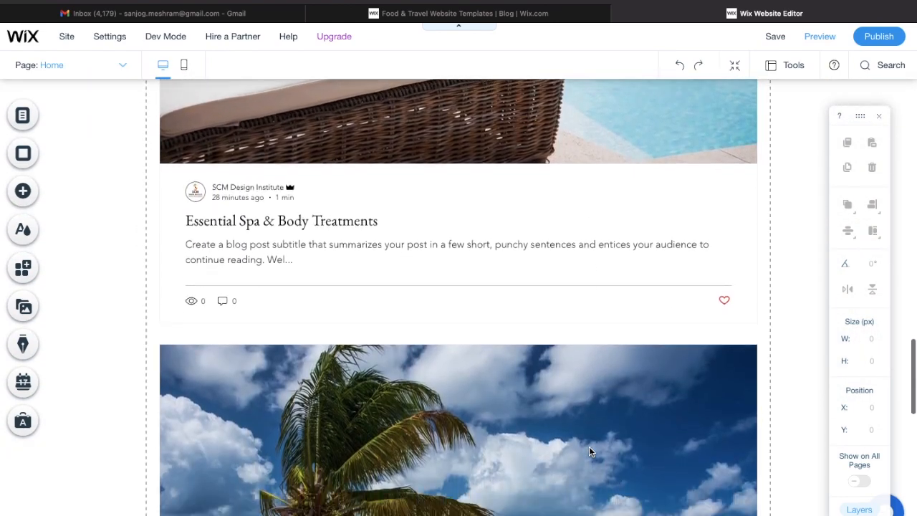
scroll(589, 451, up, 20)
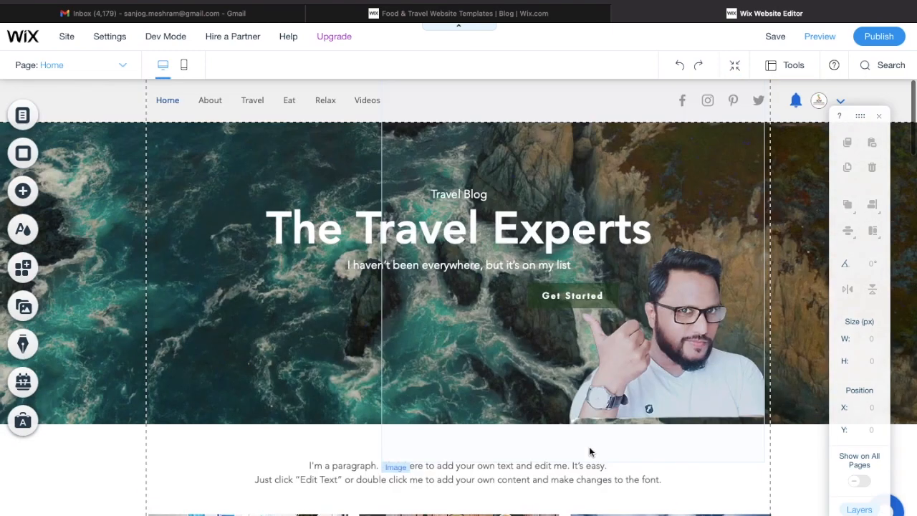
click(880, 37)
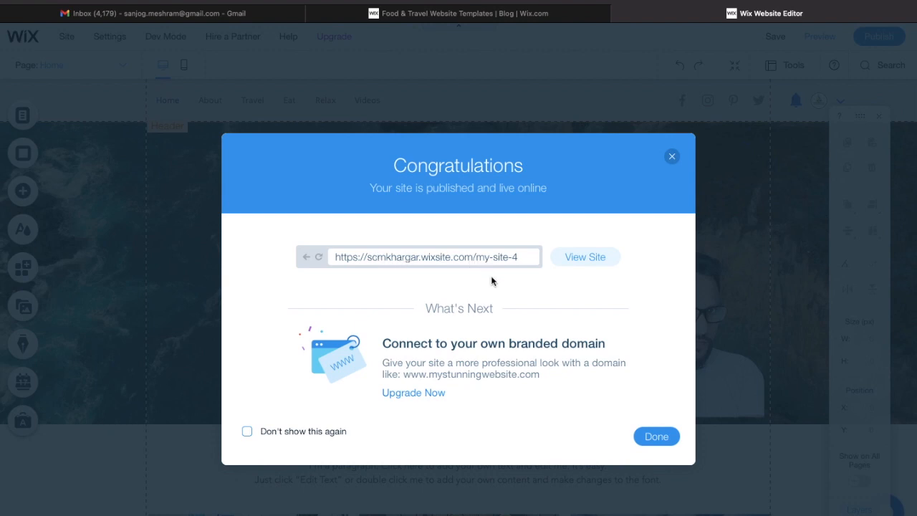
click(577, 259)
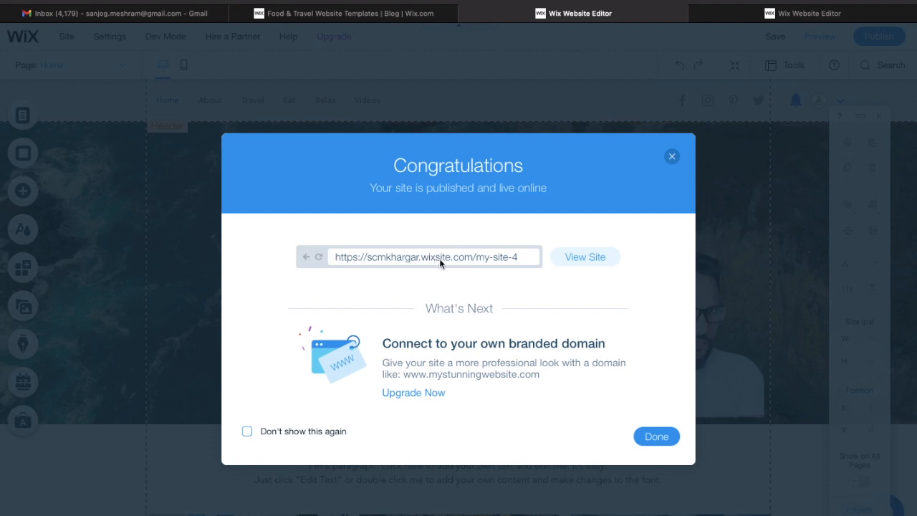
Open the upgrade options for connecting a branded domain and compare the Business & eCommerce and Website premium plans
click(414, 392)
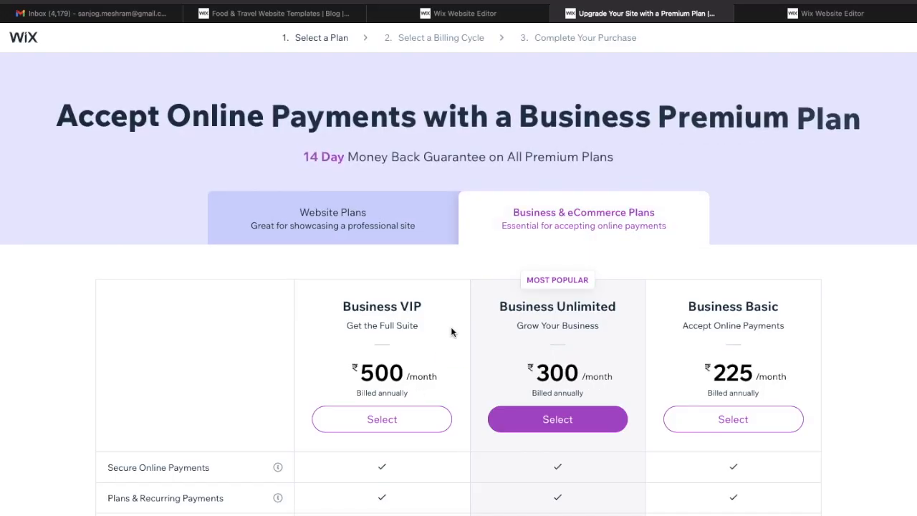
scroll(455, 393, down, 3)
scroll(455, 393, up, 3)
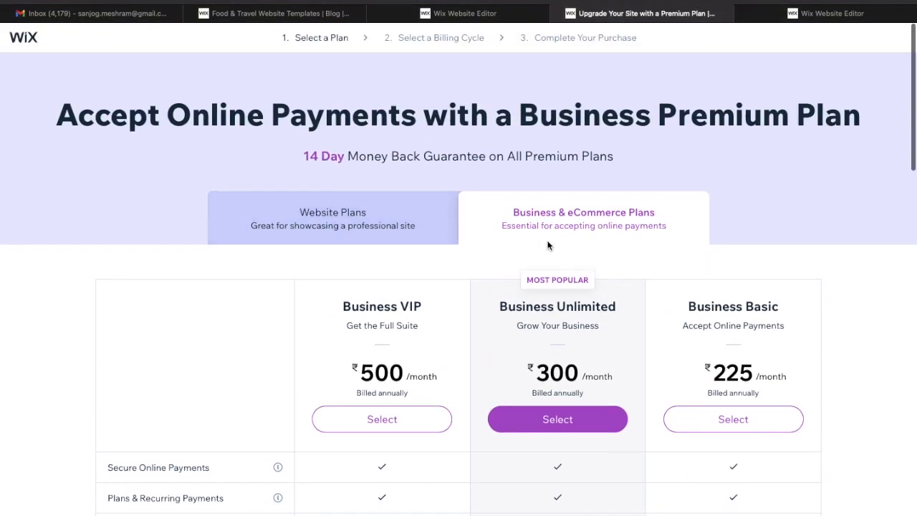
click(378, 205)
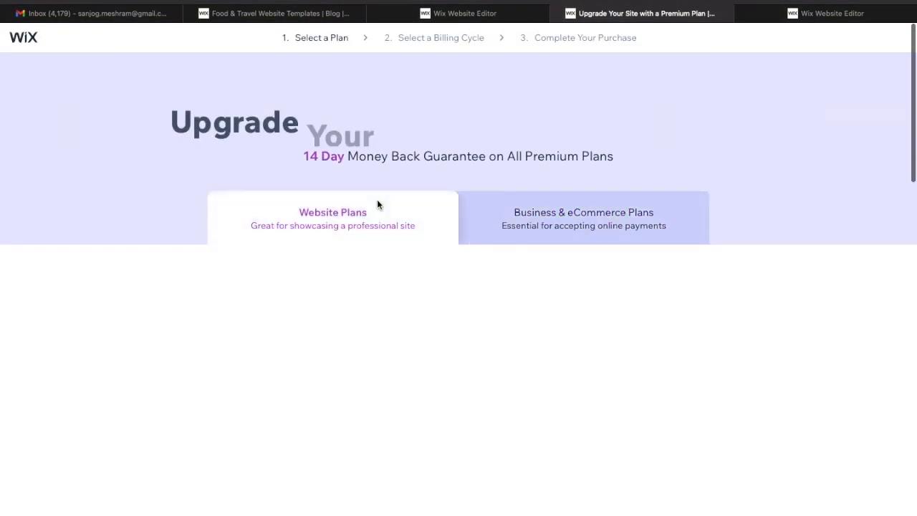
scroll(209, 350, down, 5)
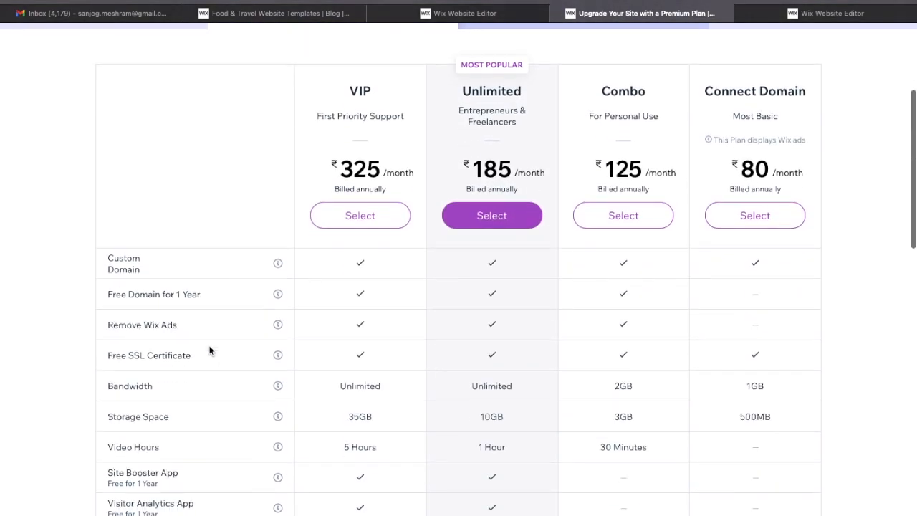
scroll(783, 74, up, 2)
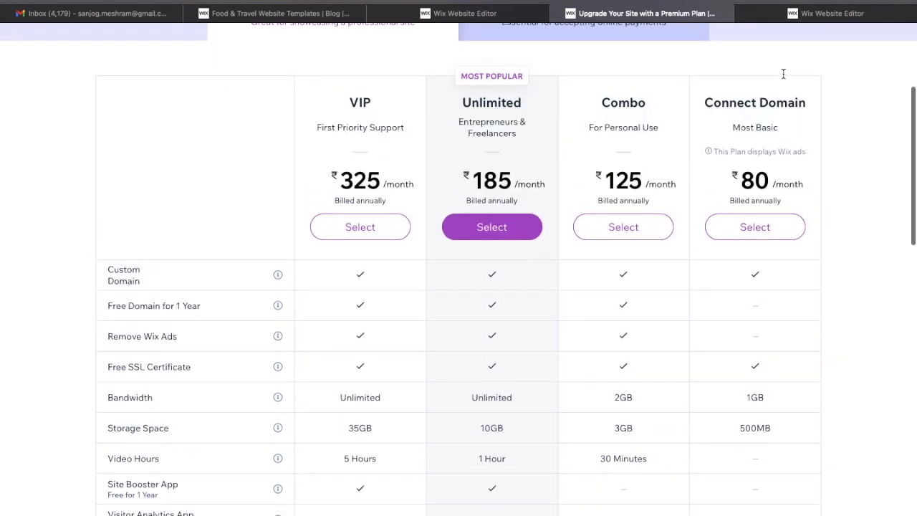
scroll(755, 200, down, 3)
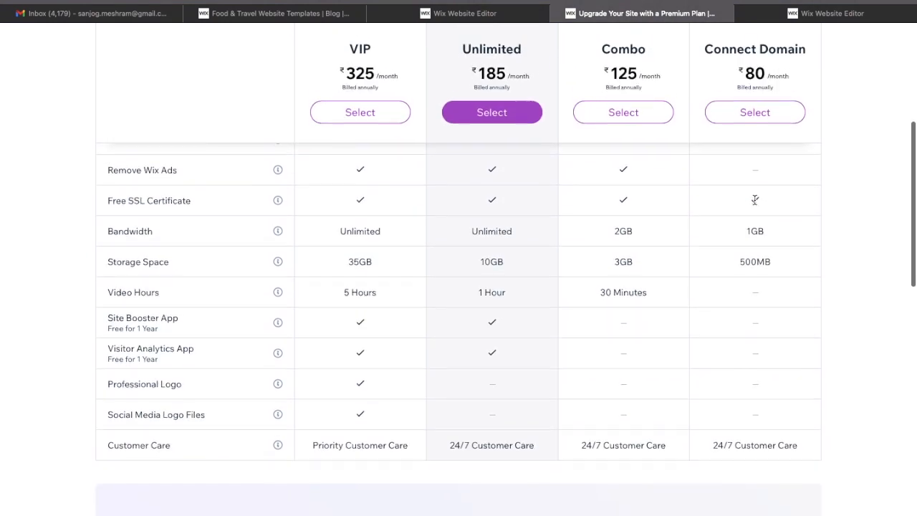
Return to the website editor and preview the site's Home page
click(470, 19)
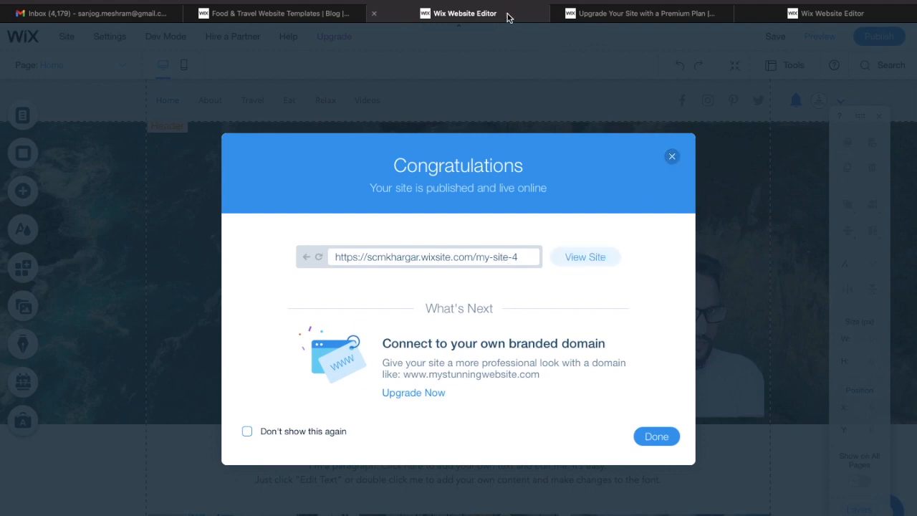
click(586, 15)
click(498, 12)
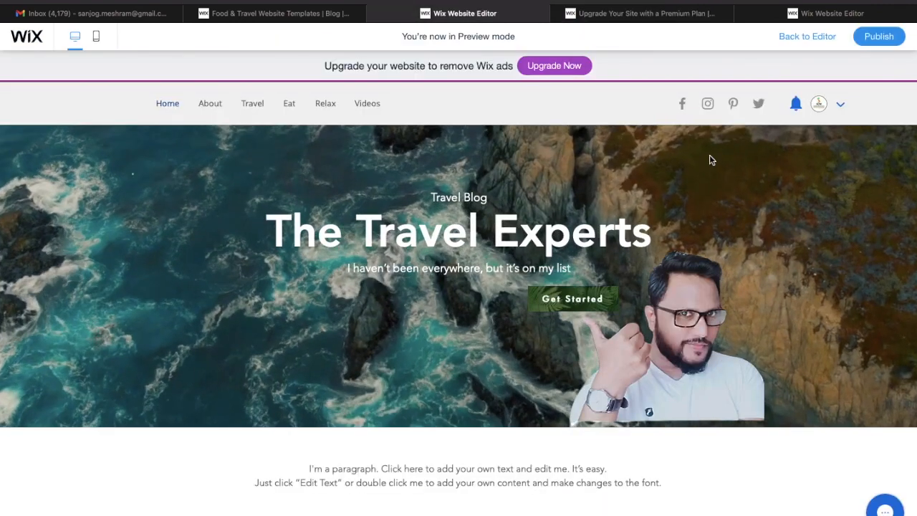